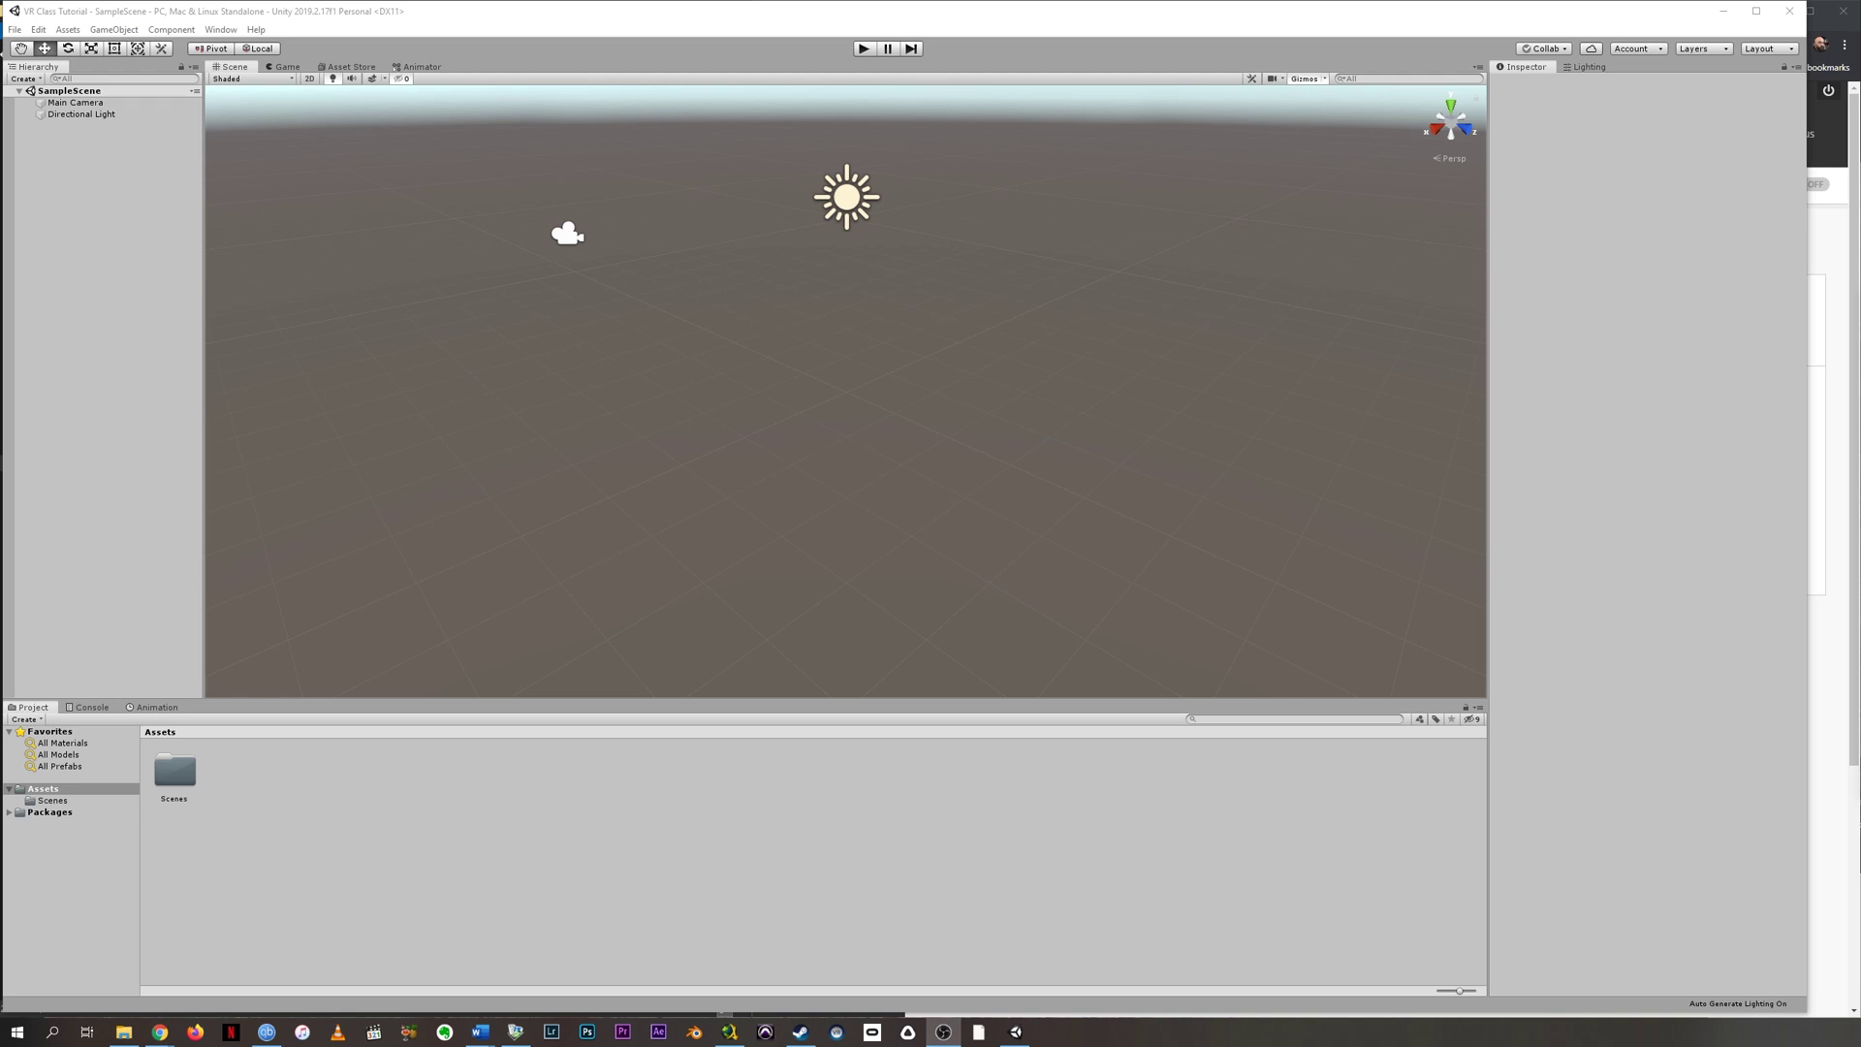
Step: Widen the Unity editor window slightly
left_click(1783, 304)
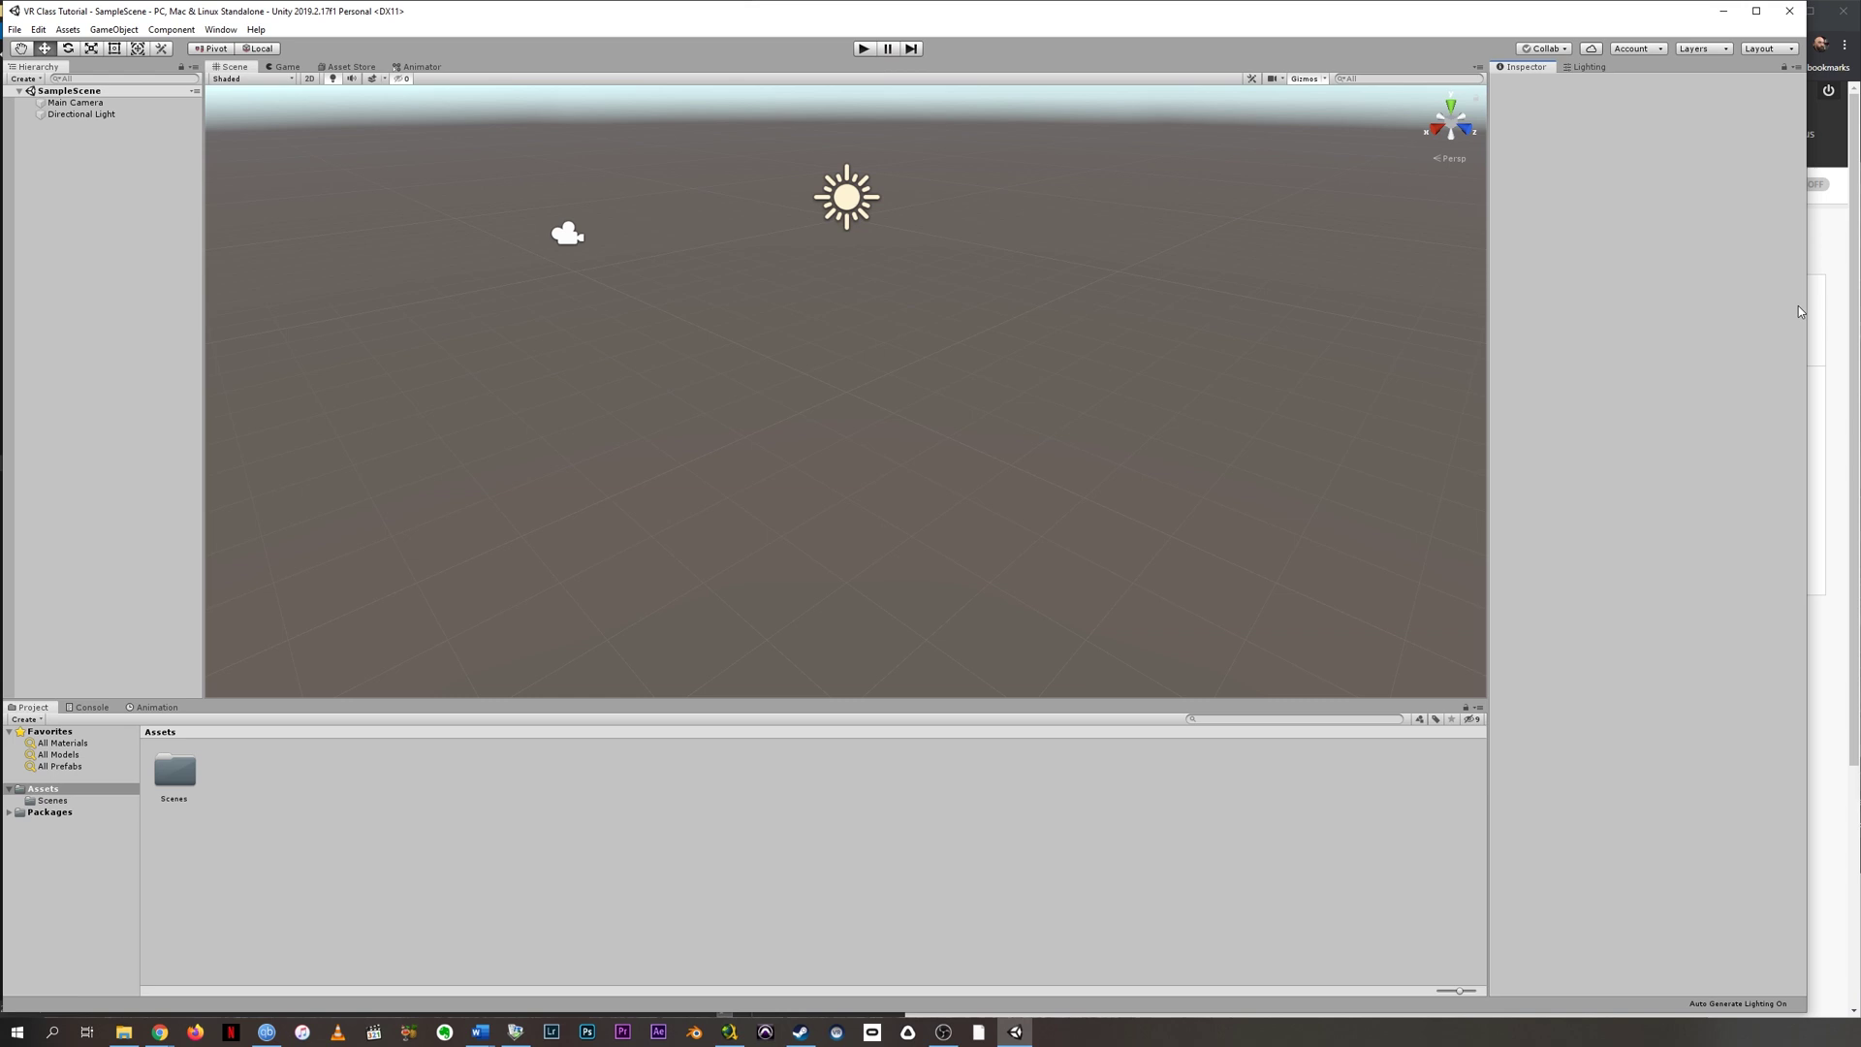
left_click_drag(1809, 306, 1847, 303)
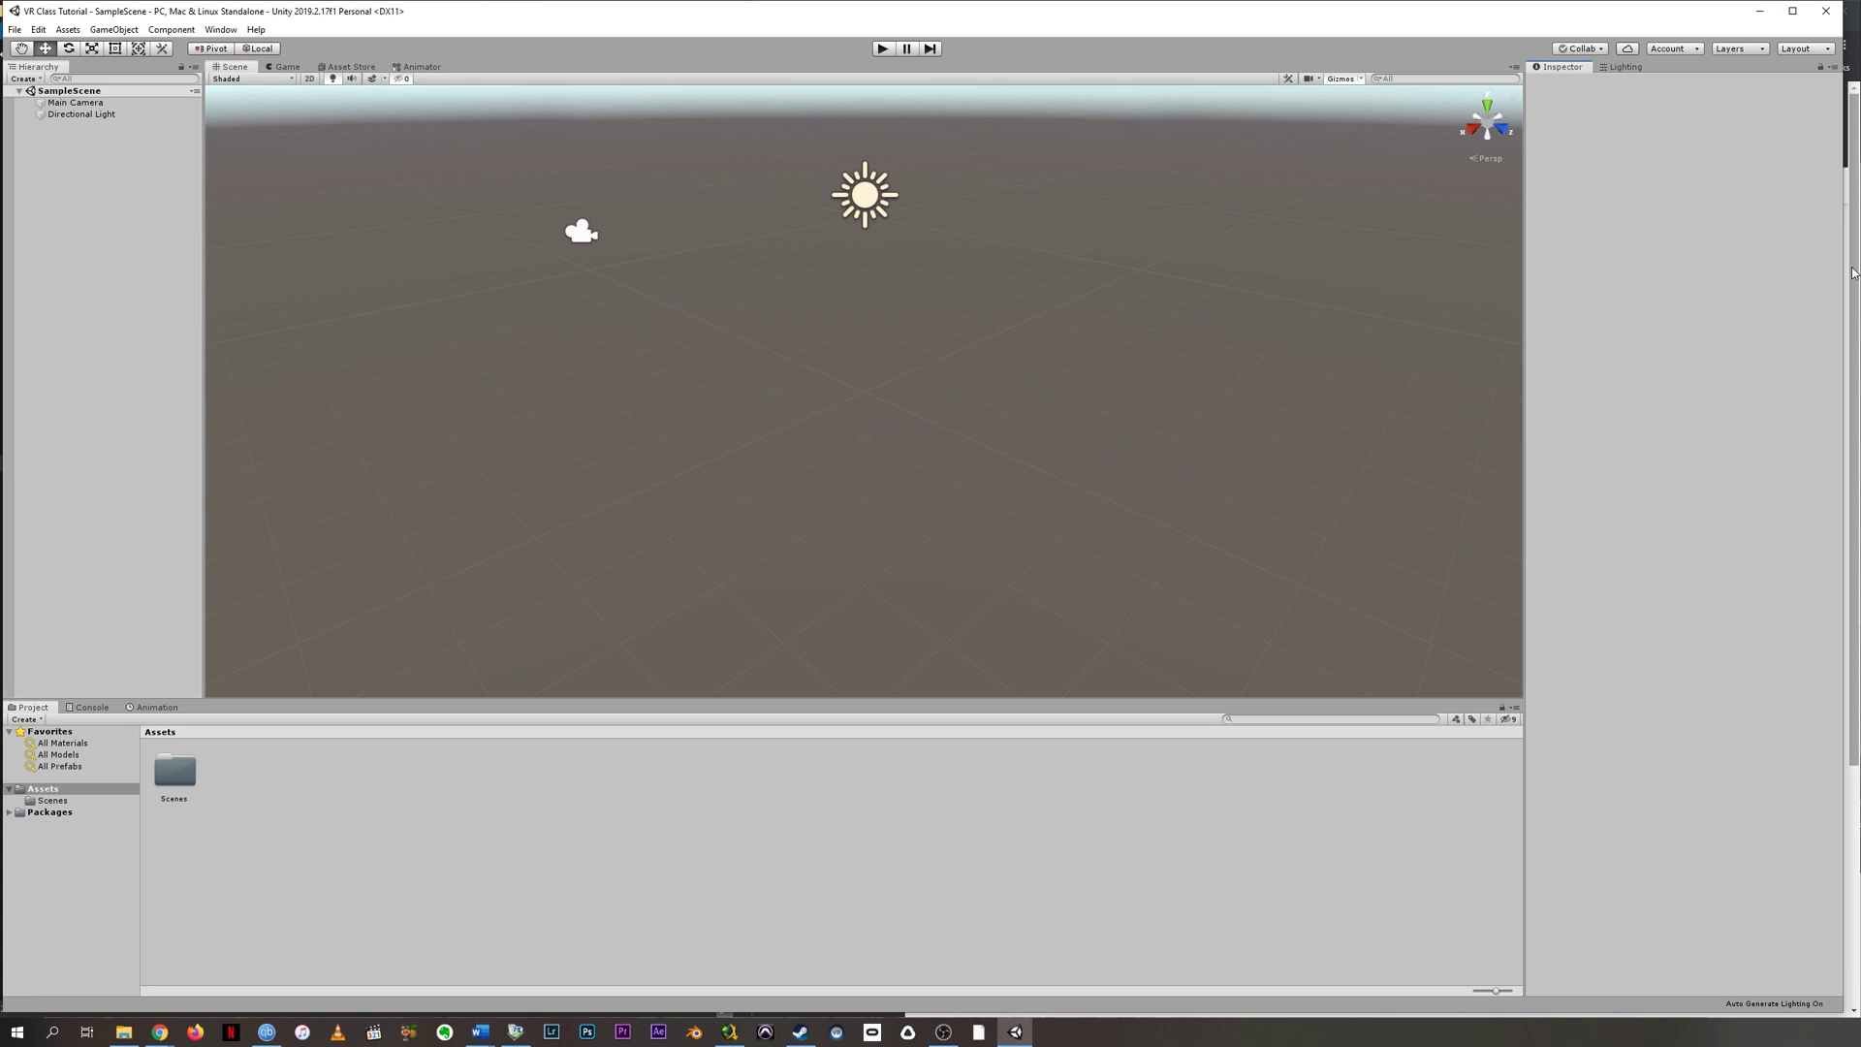
Step: Switch to Chrome and open the "VRTK - Getting Started with VRTK Prefabs" link from the Unity folder of the course guides
key("alt+Tab")
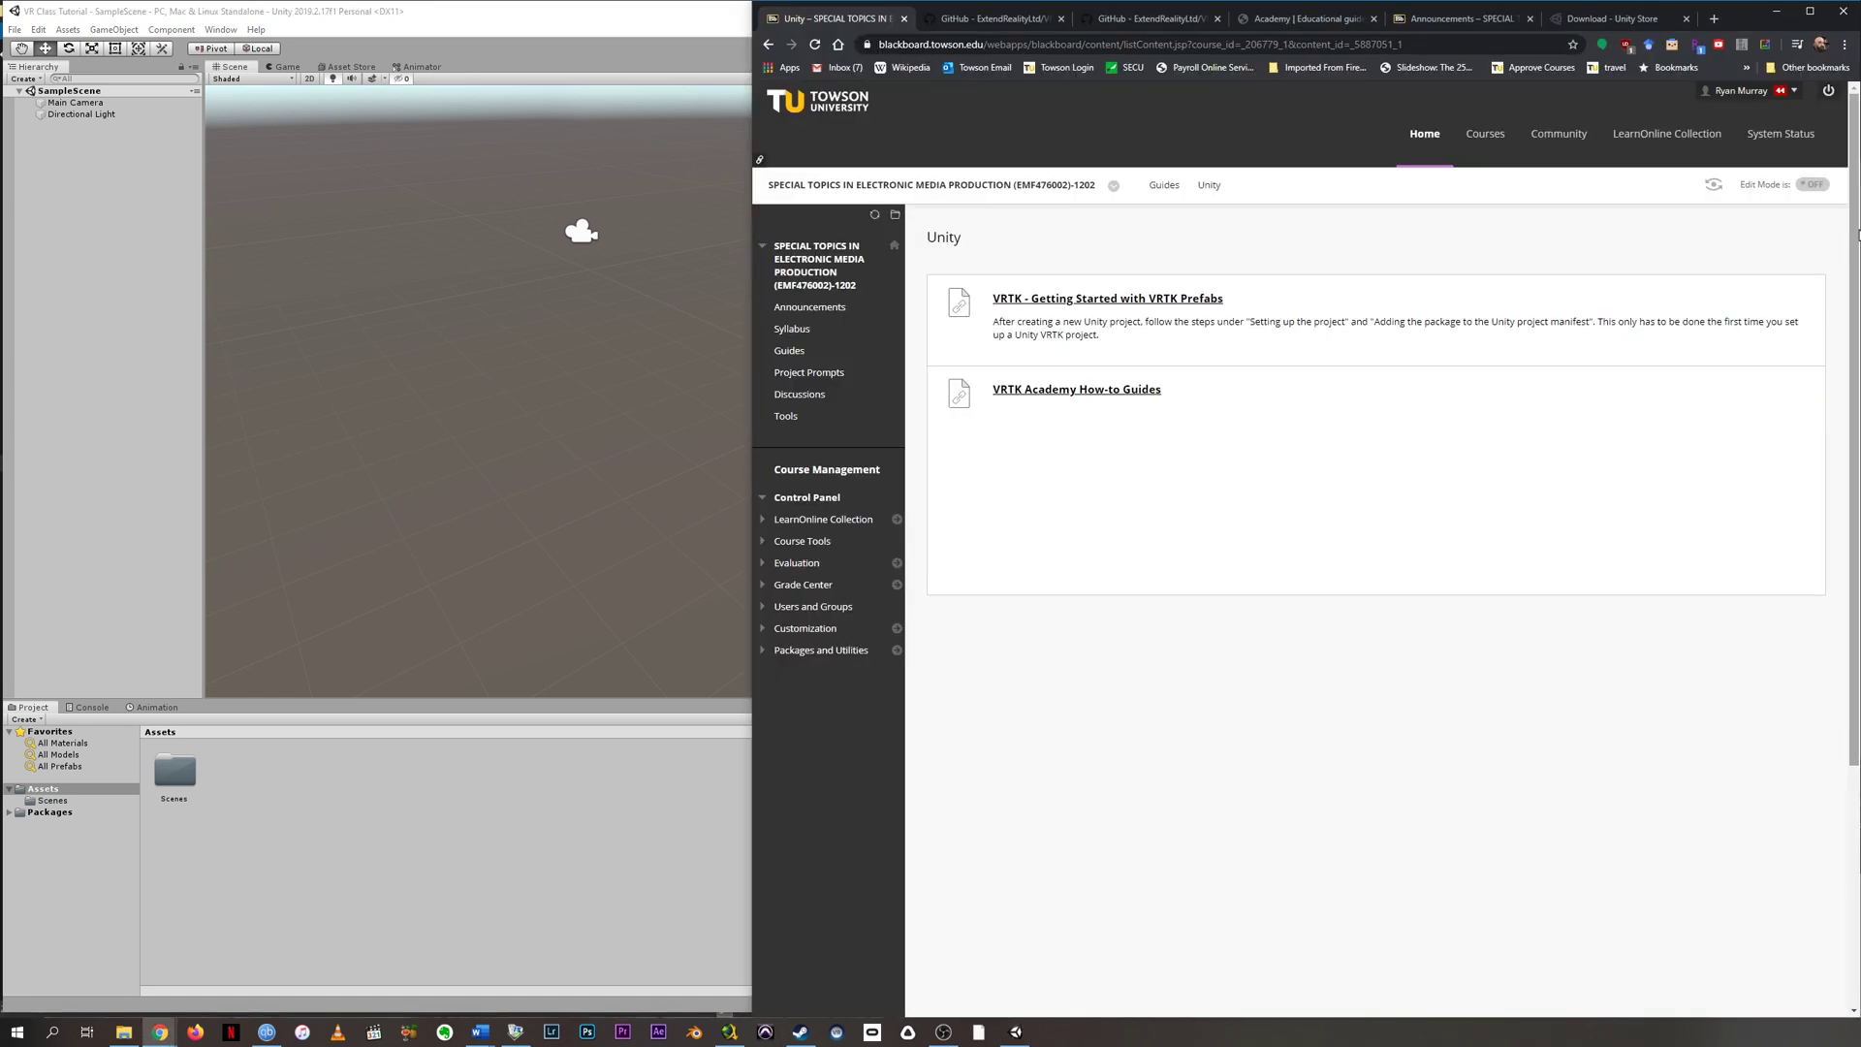
left_click(804, 353)
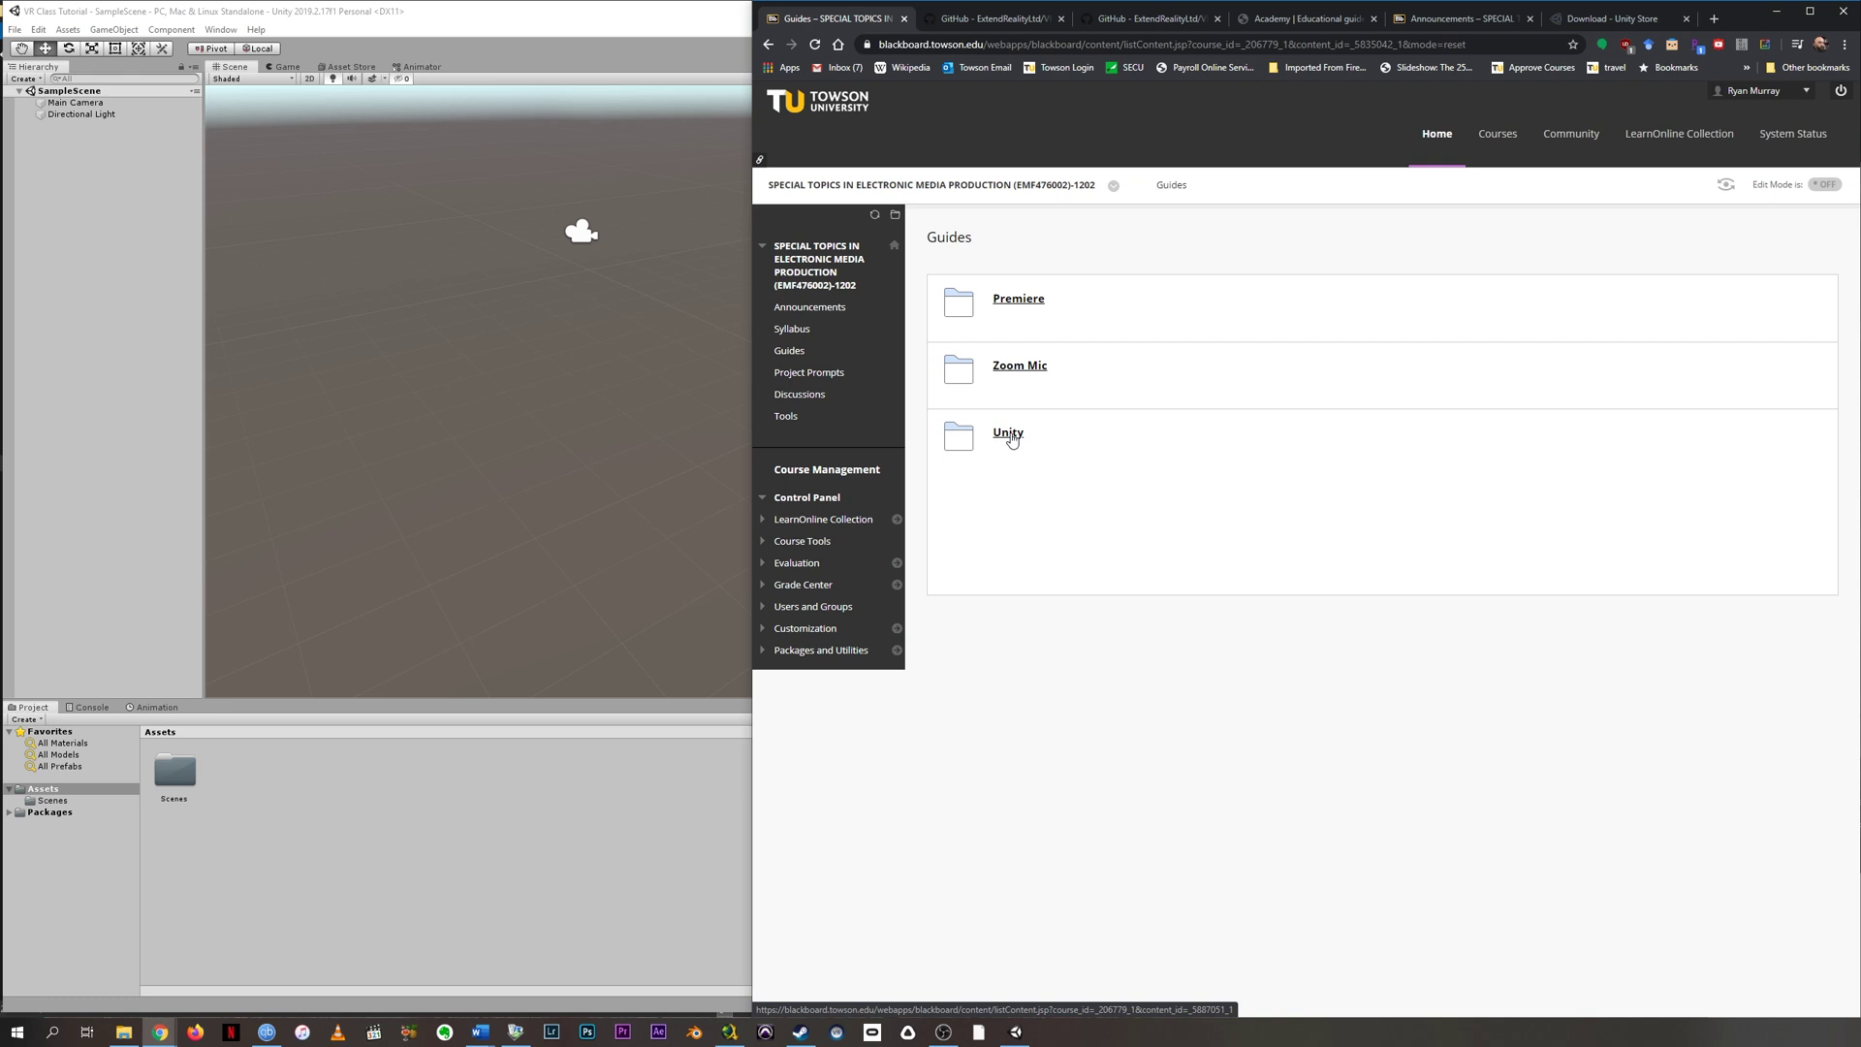
left_click(1010, 435)
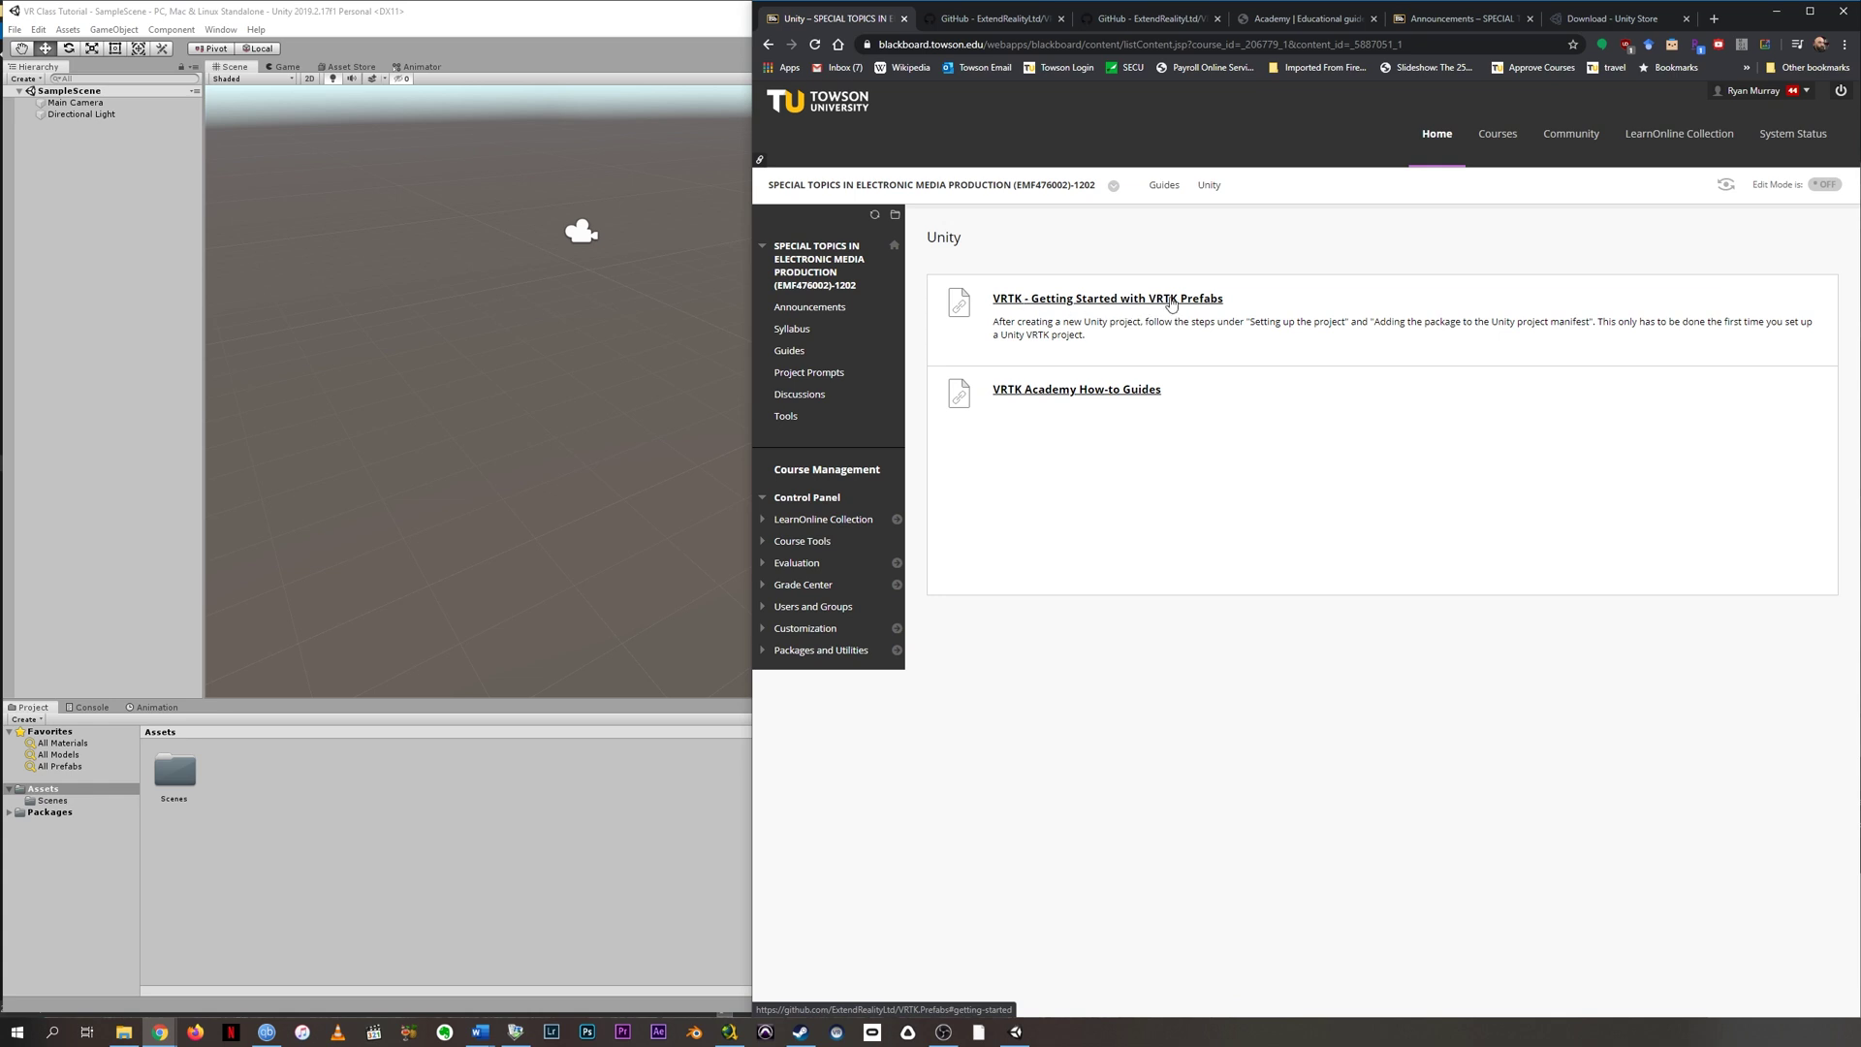
left_click(1171, 304)
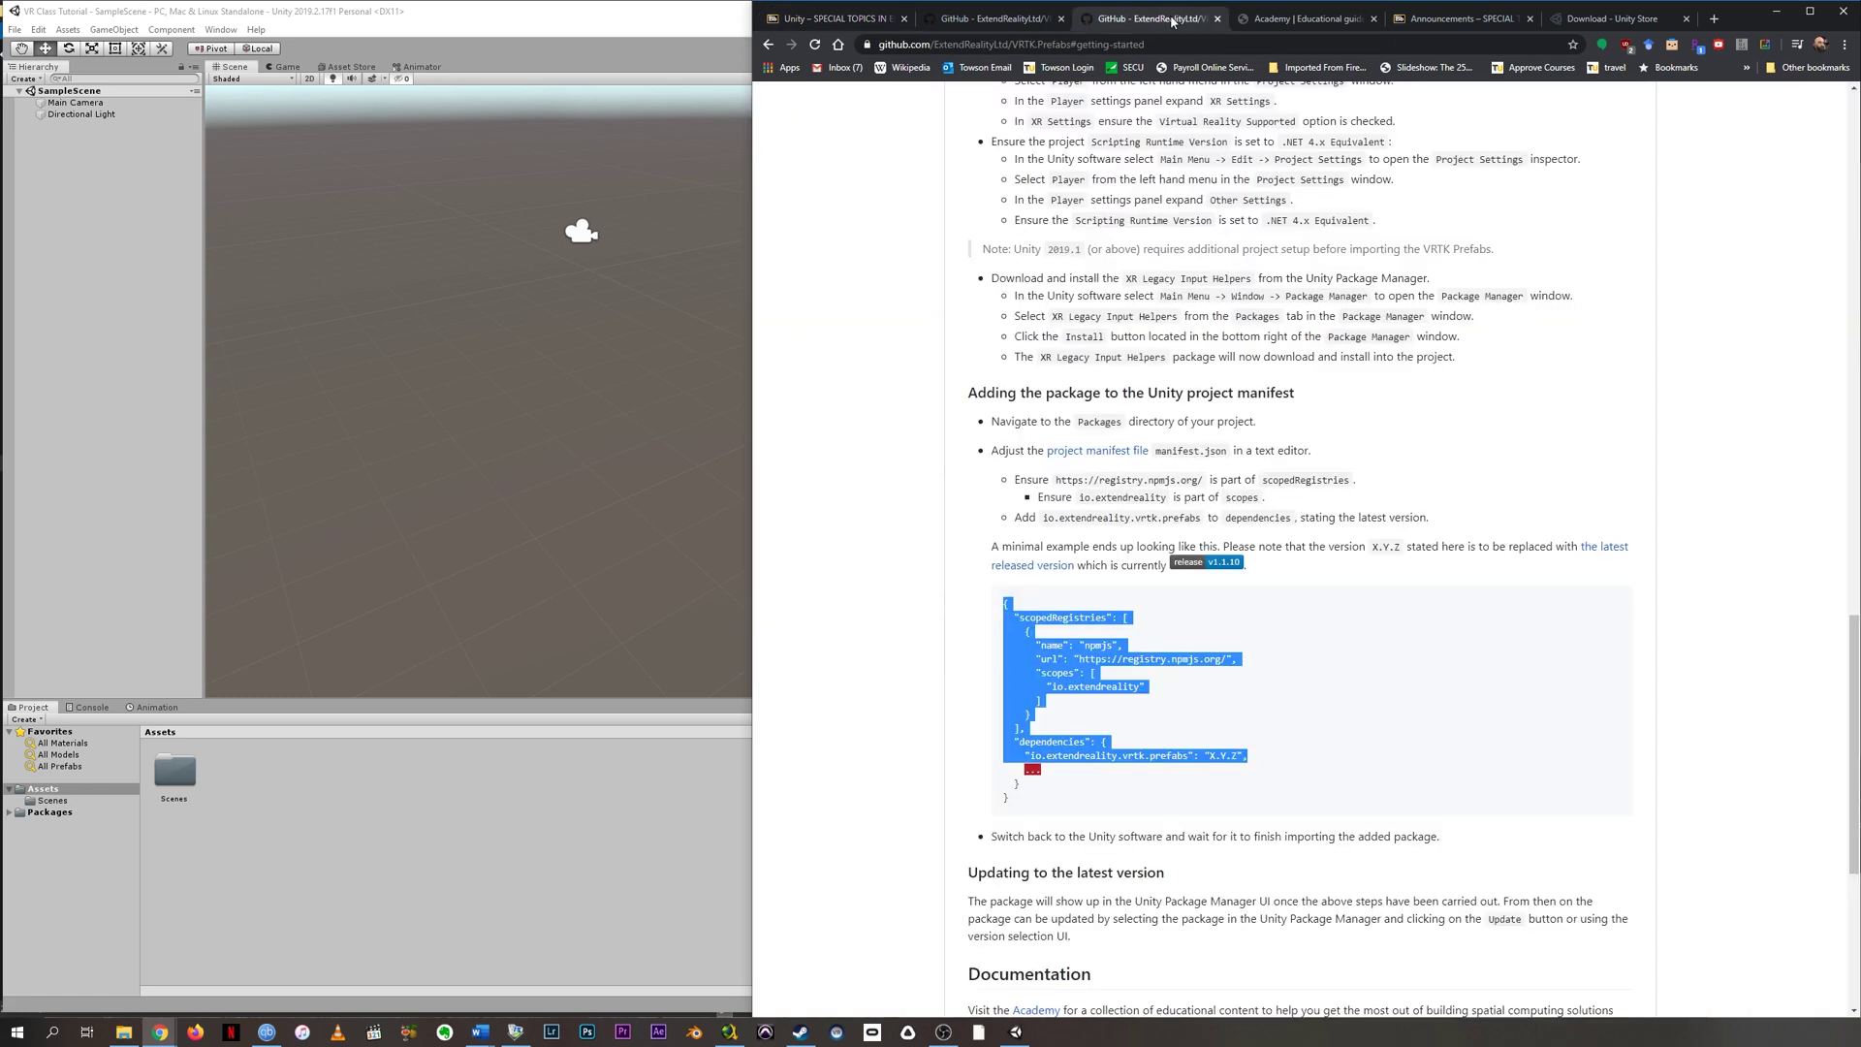
Step: Read the "Setting up the project" instructions in the VRTK Prefabs README, covering project creation and the Virtual Reality Supported requirement
left_click(1541, 365)
scroll(1660, 361, "up", 5)
scroll(1675, 363, "down", 3)
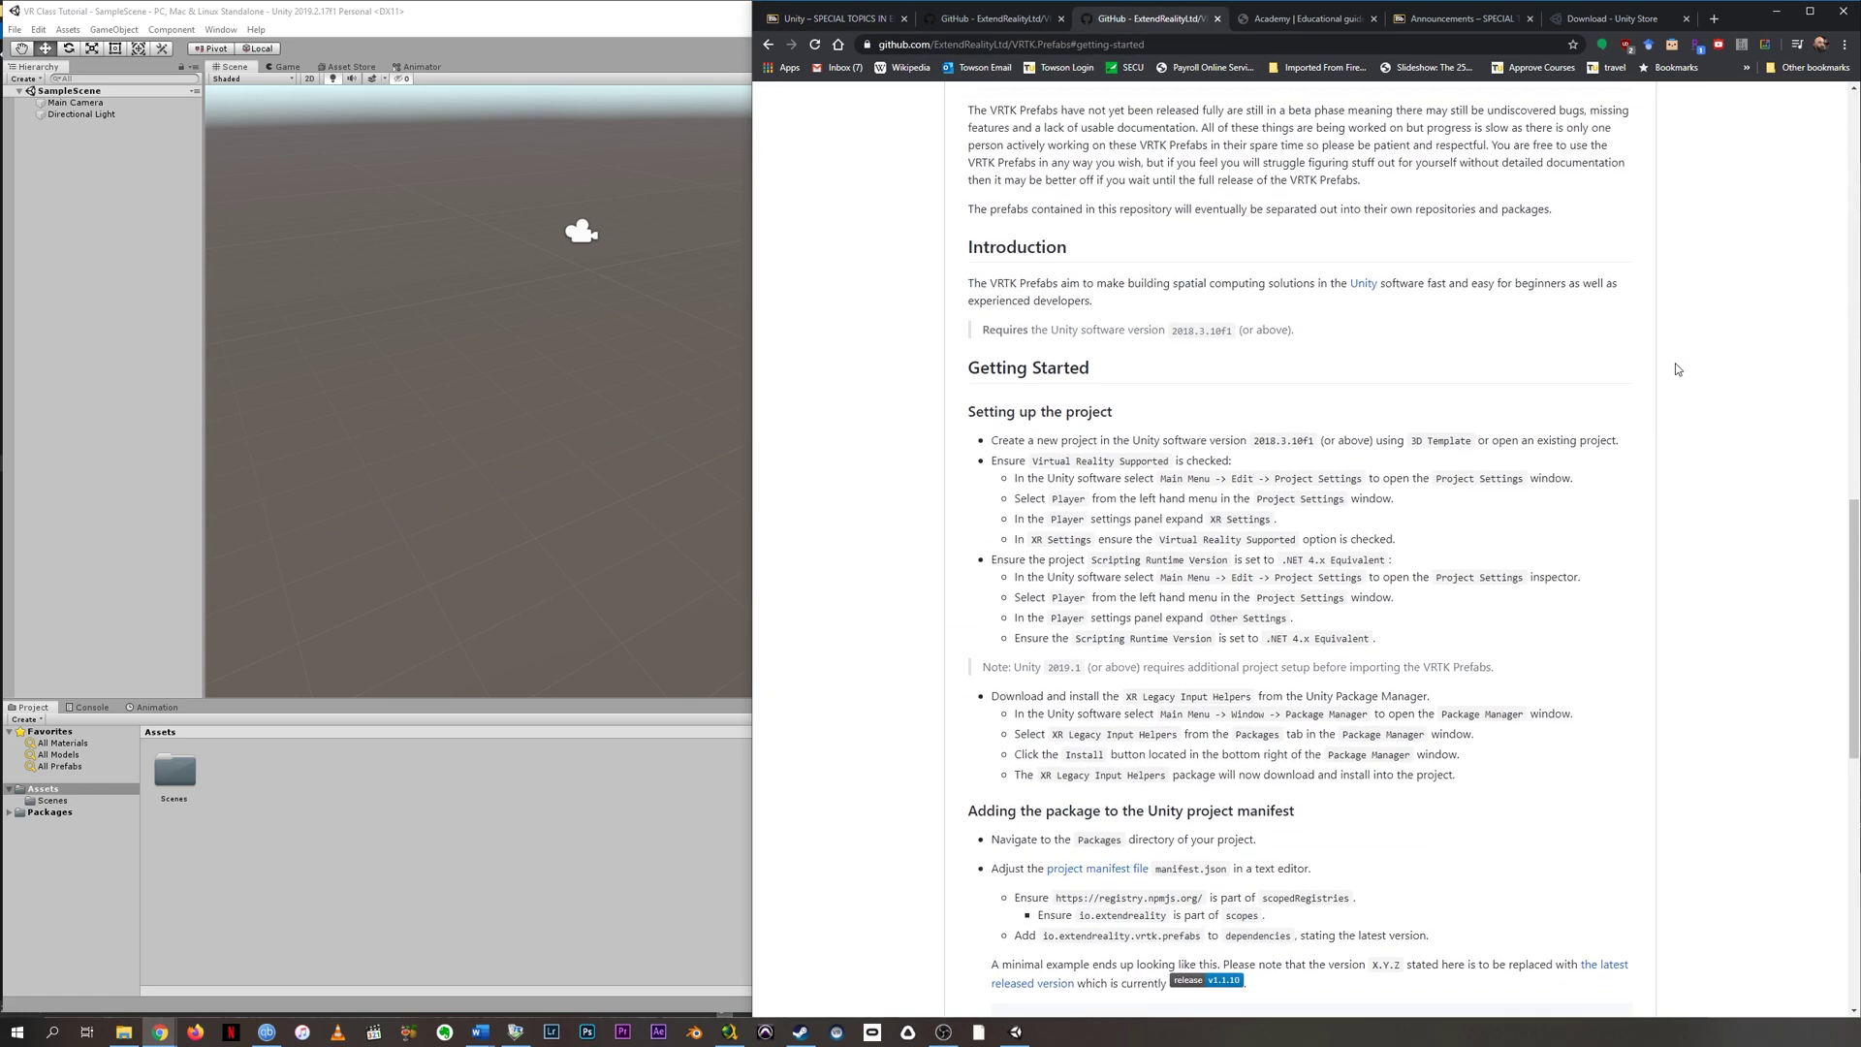
scroll(1676, 369, "down", 1)
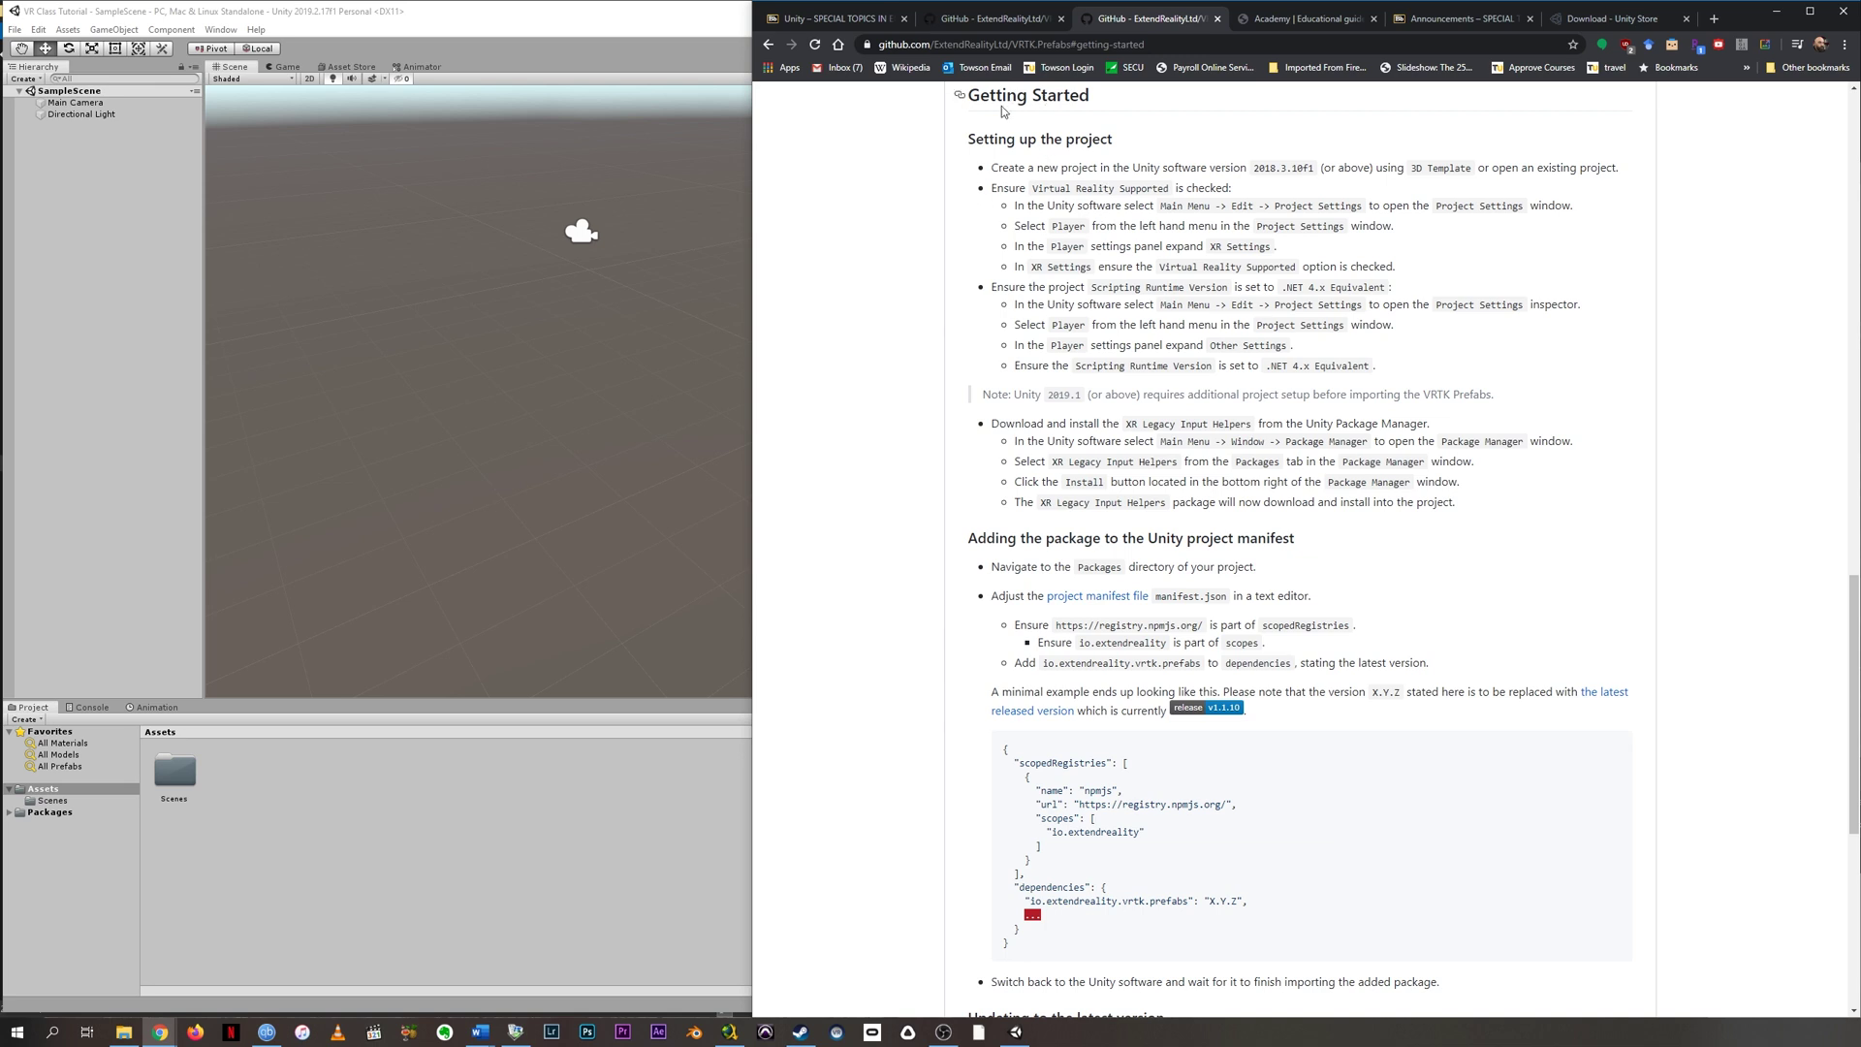
mouse_move(970, 97)
left_mouse_down()
mouse_move(1503, 456)
mouse_move(1590, 791)
mouse_move(1613, 968)
mouse_move(1392, 540)
mouse_move(974, 131)
mouse_move(967, 100)
left_mouse_up()
left_click_drag(988, 172, 1480, 172)
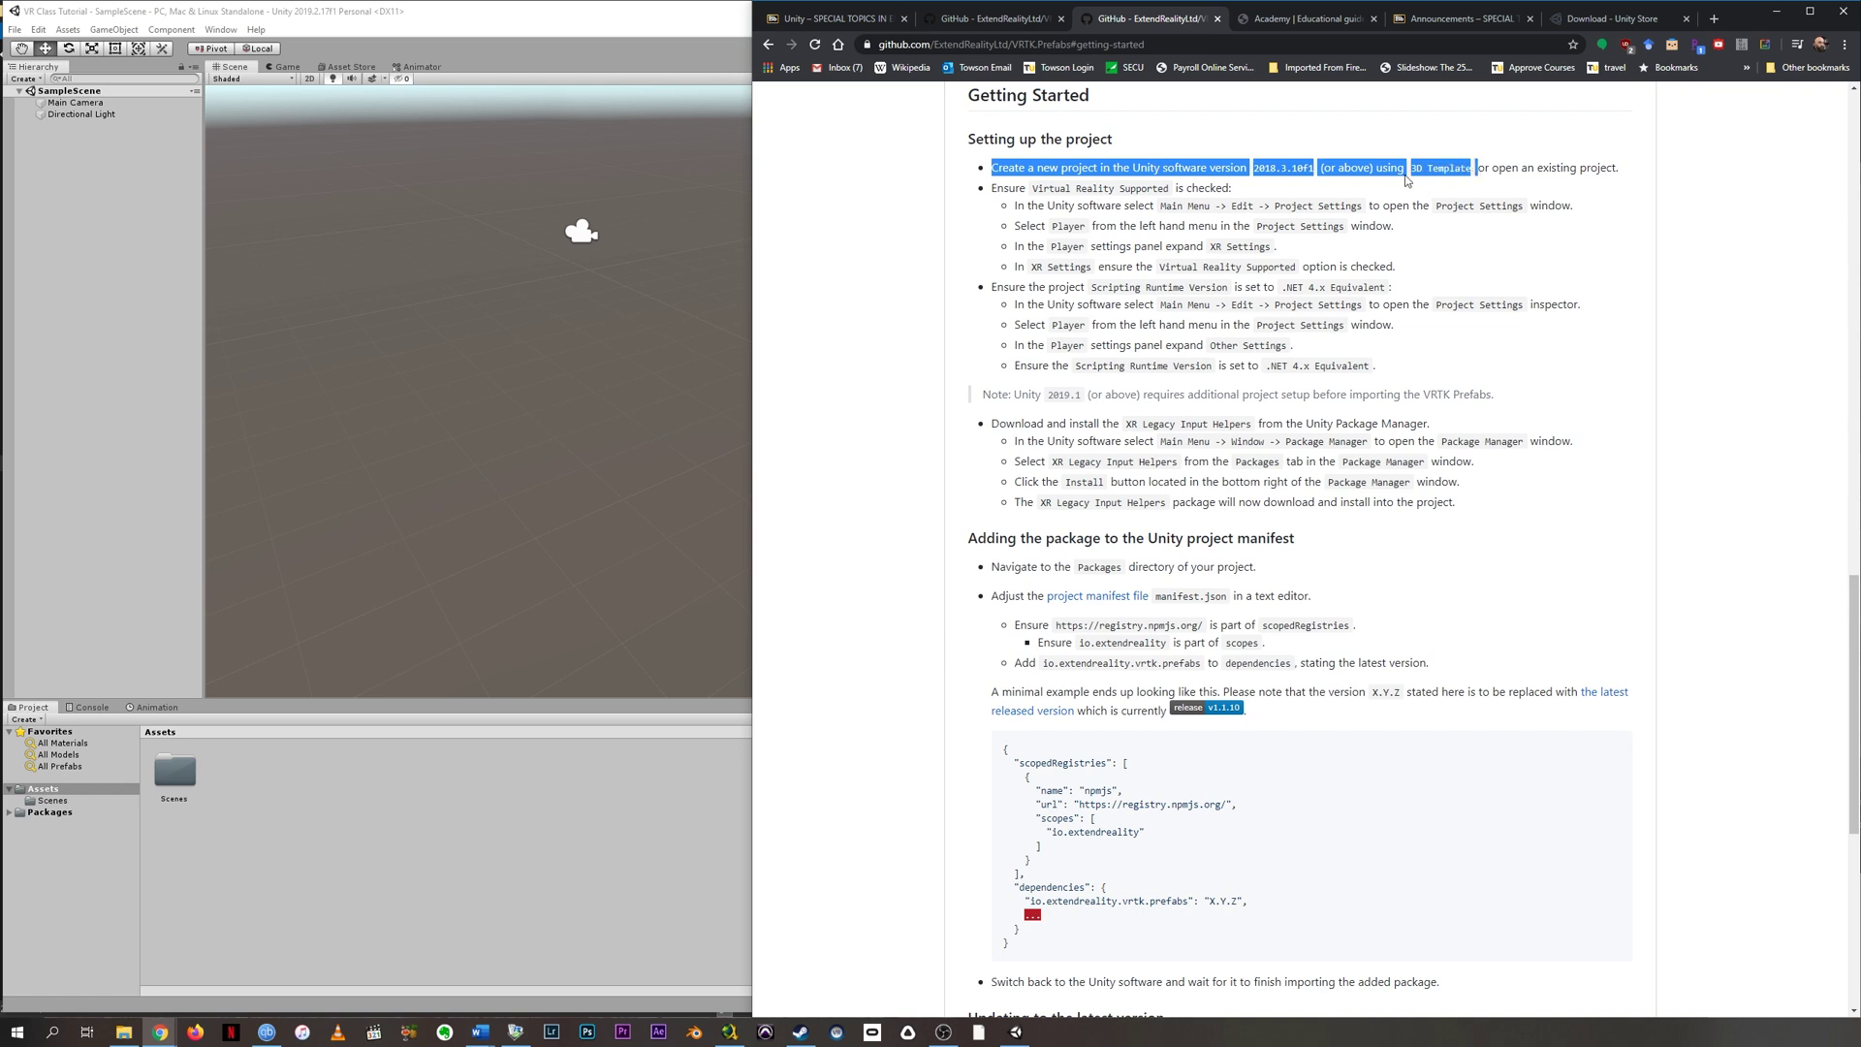
double_click(287, 17)
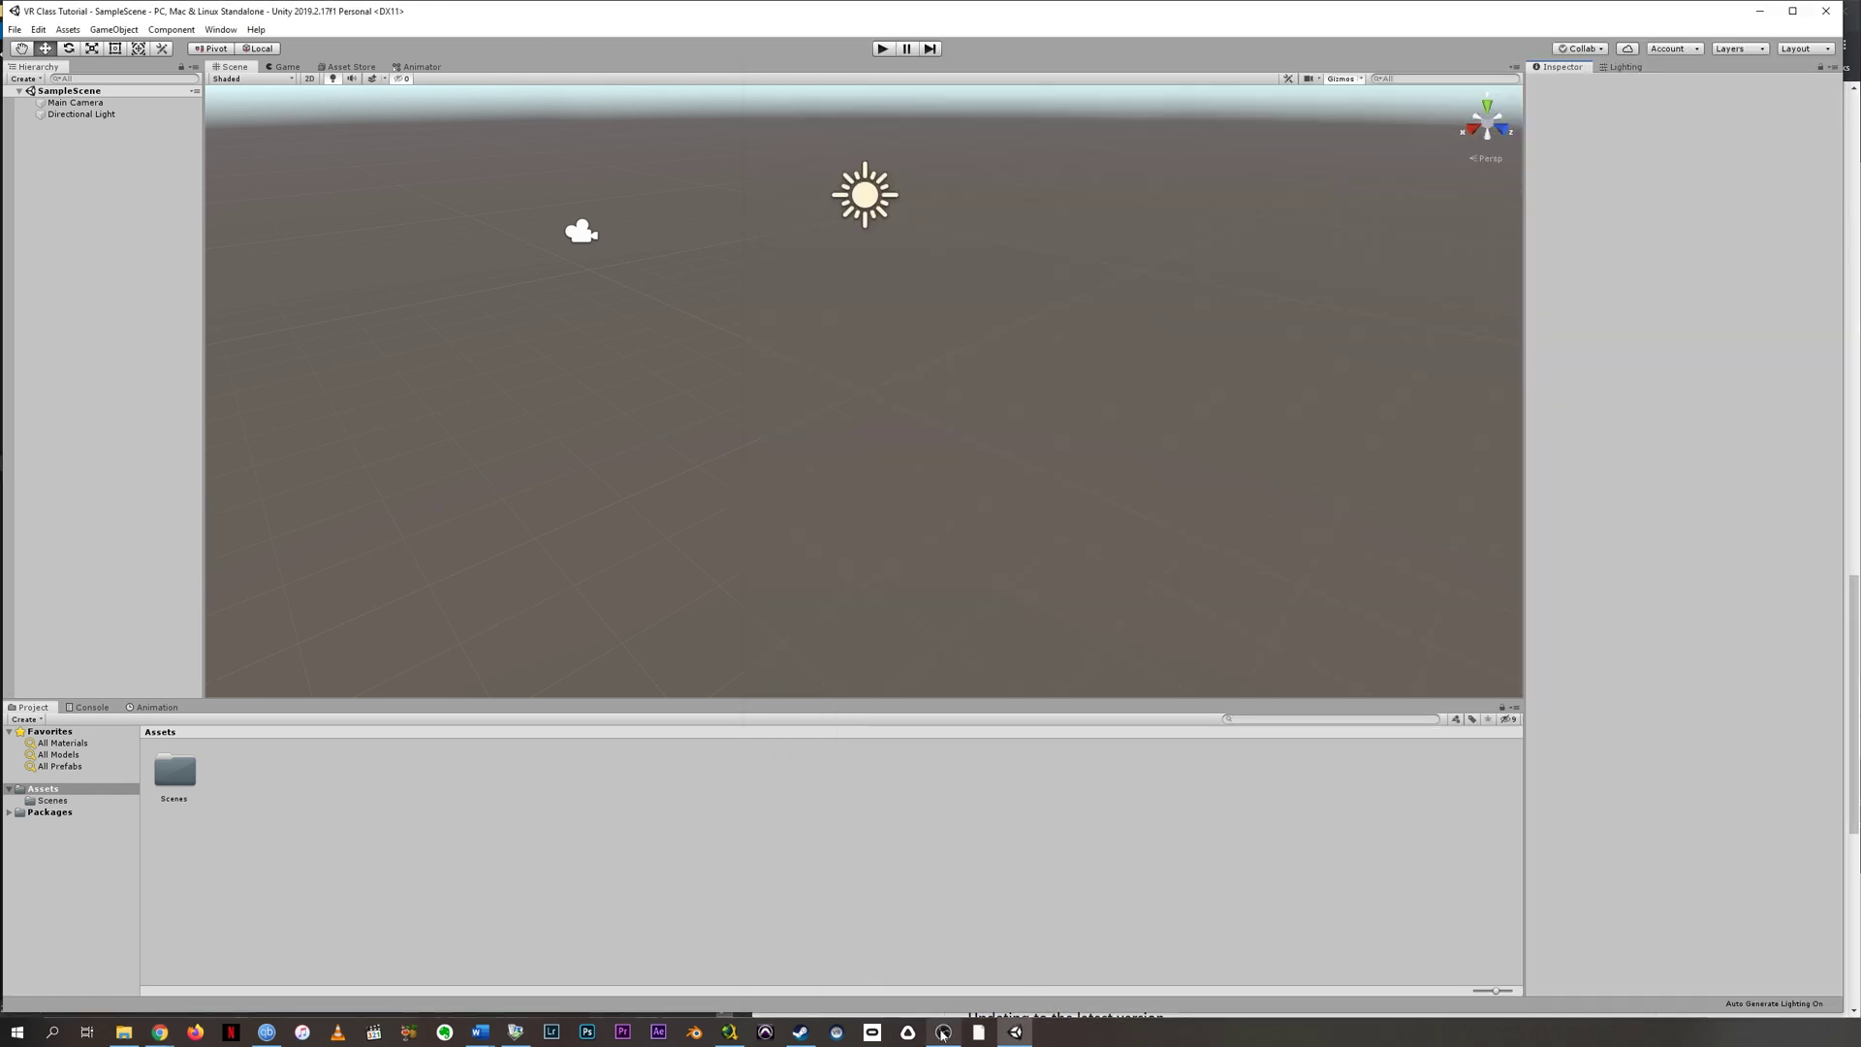
left_click(1855, 163)
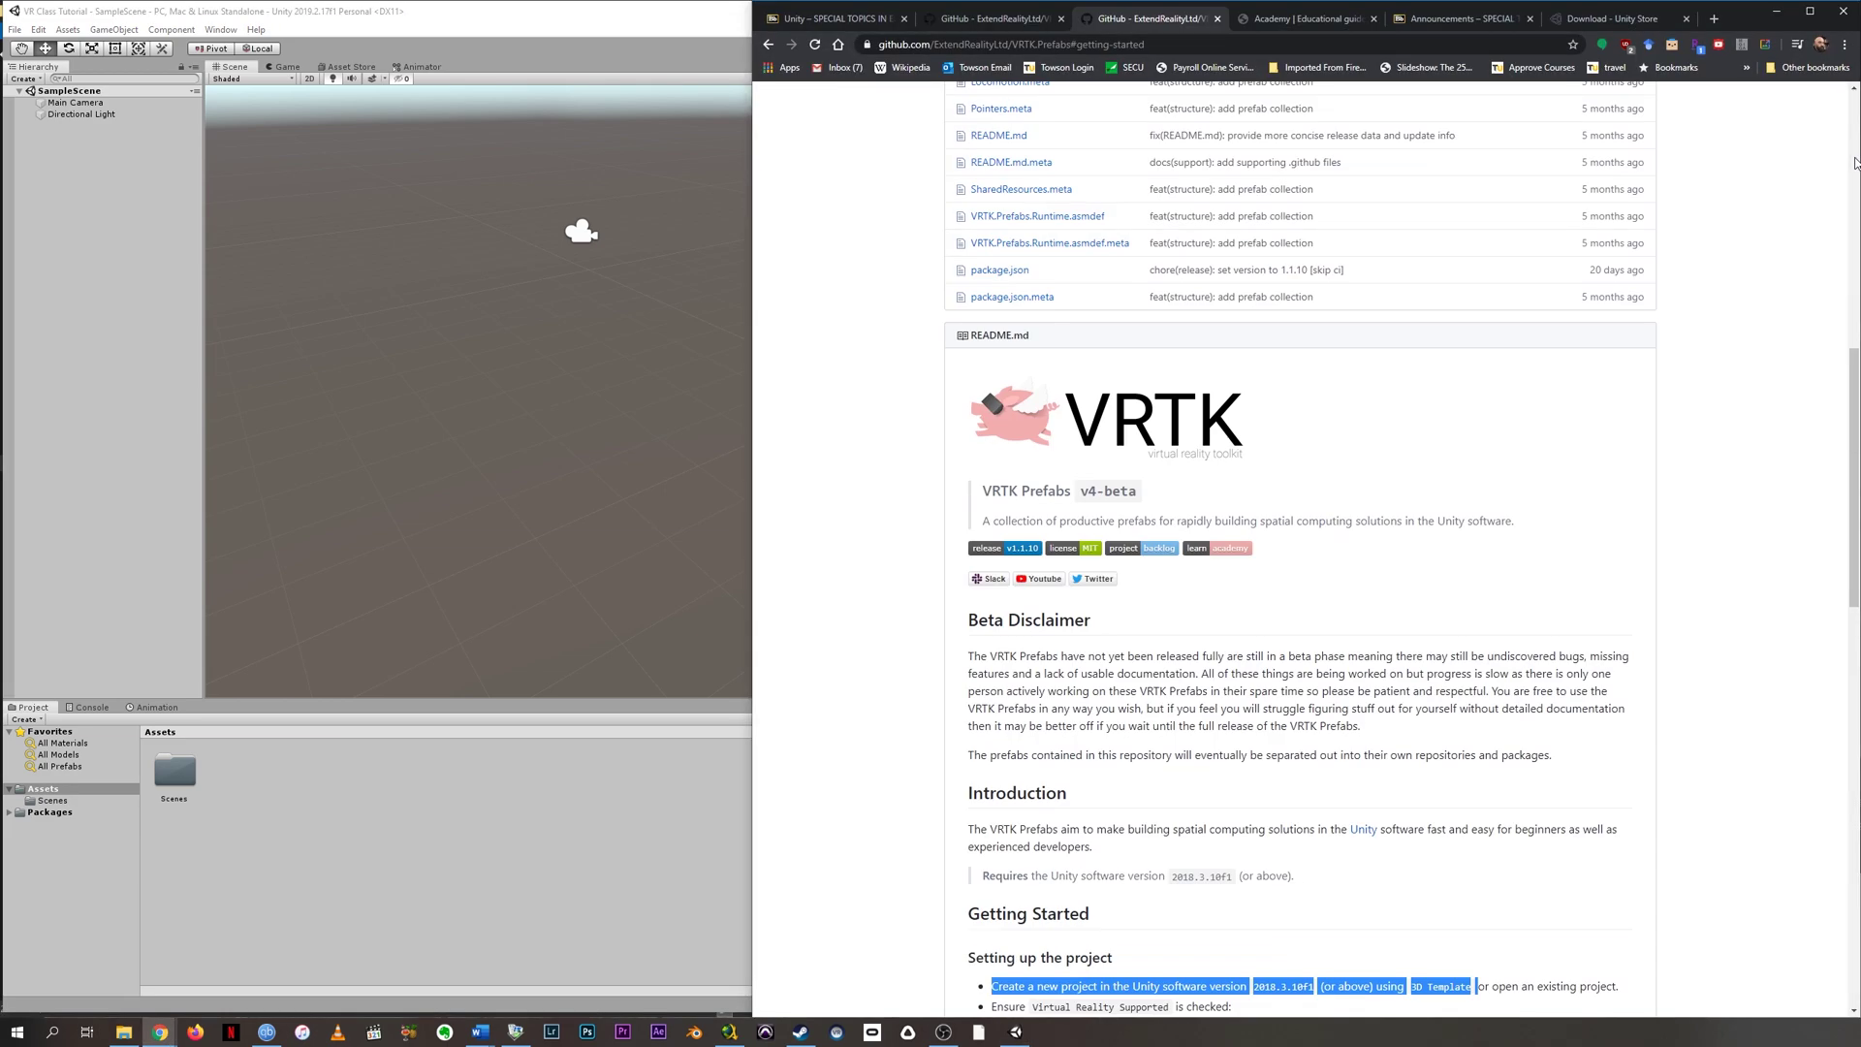
left_click_drag(1846, 359, 1838, 594)
left_click(1000, 208)
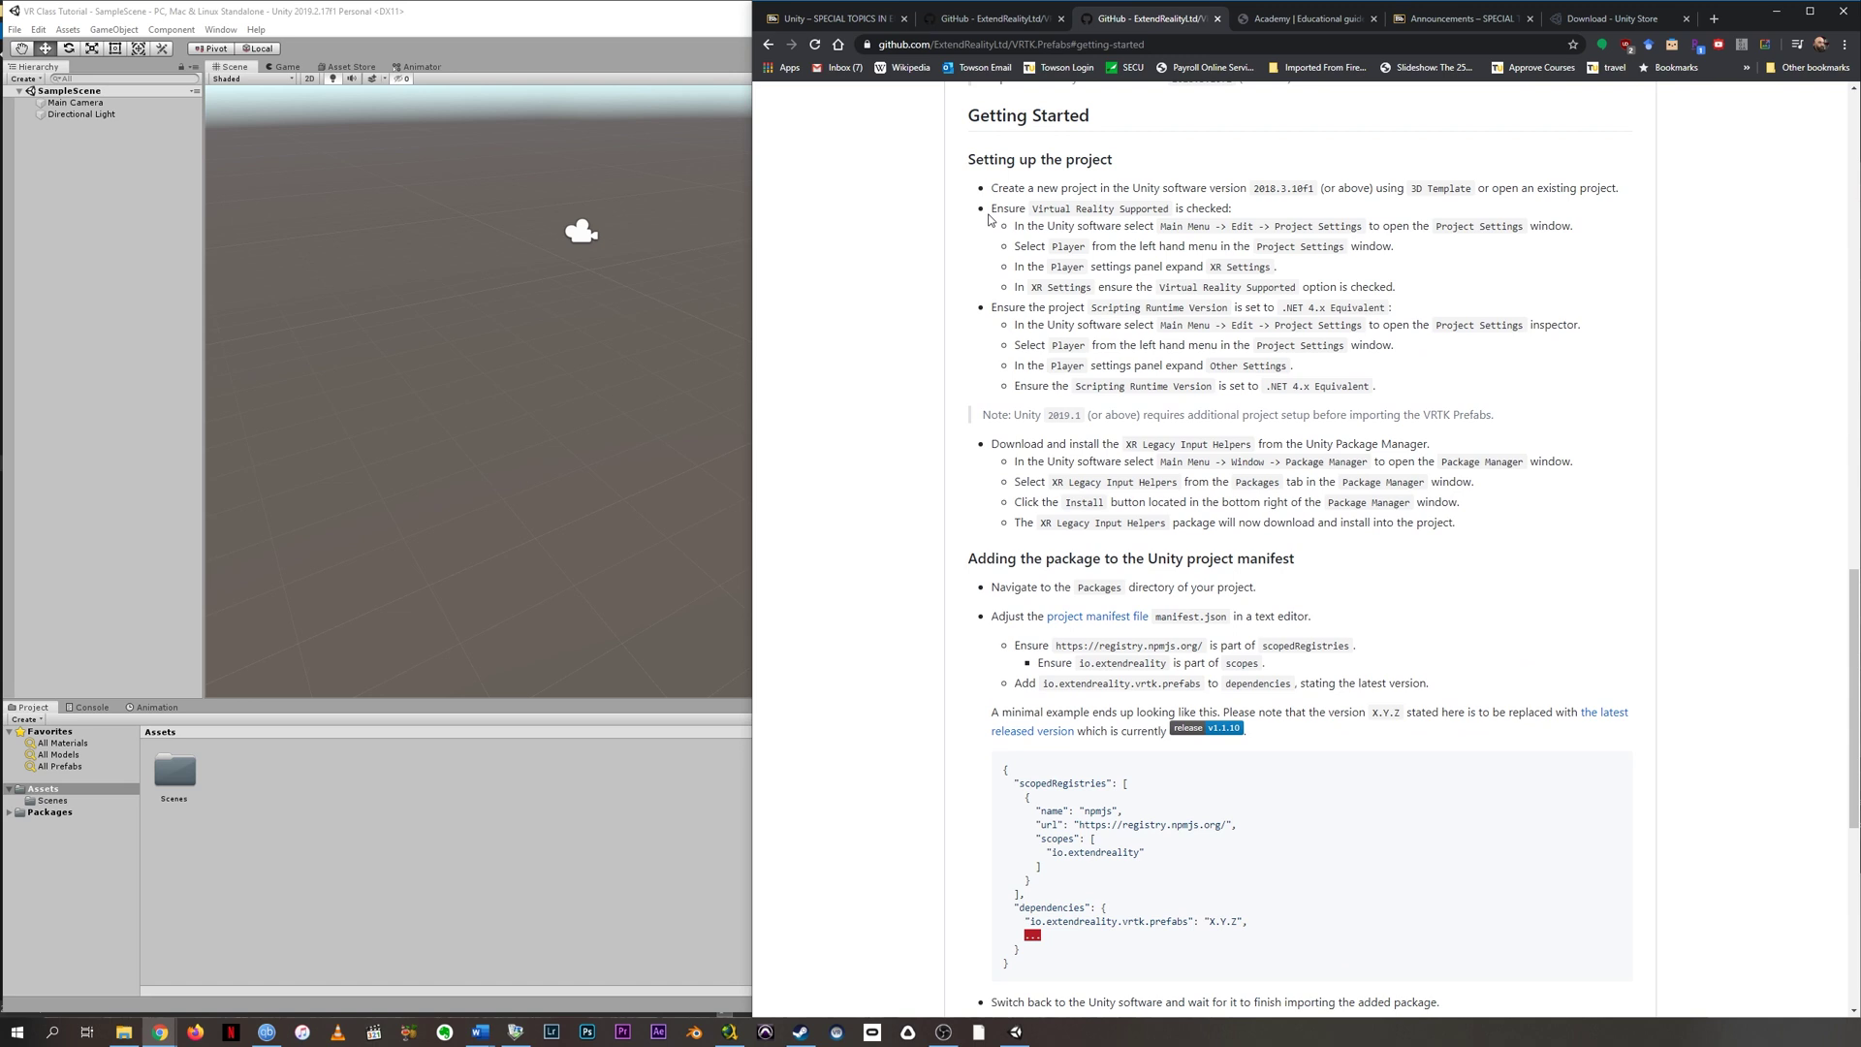
left_click_drag(995, 212, 1050, 219)
Step: Switch to Unity and enable Virtual Reality Supported in the XR Settings of the Player project settings
left_click(75, 62)
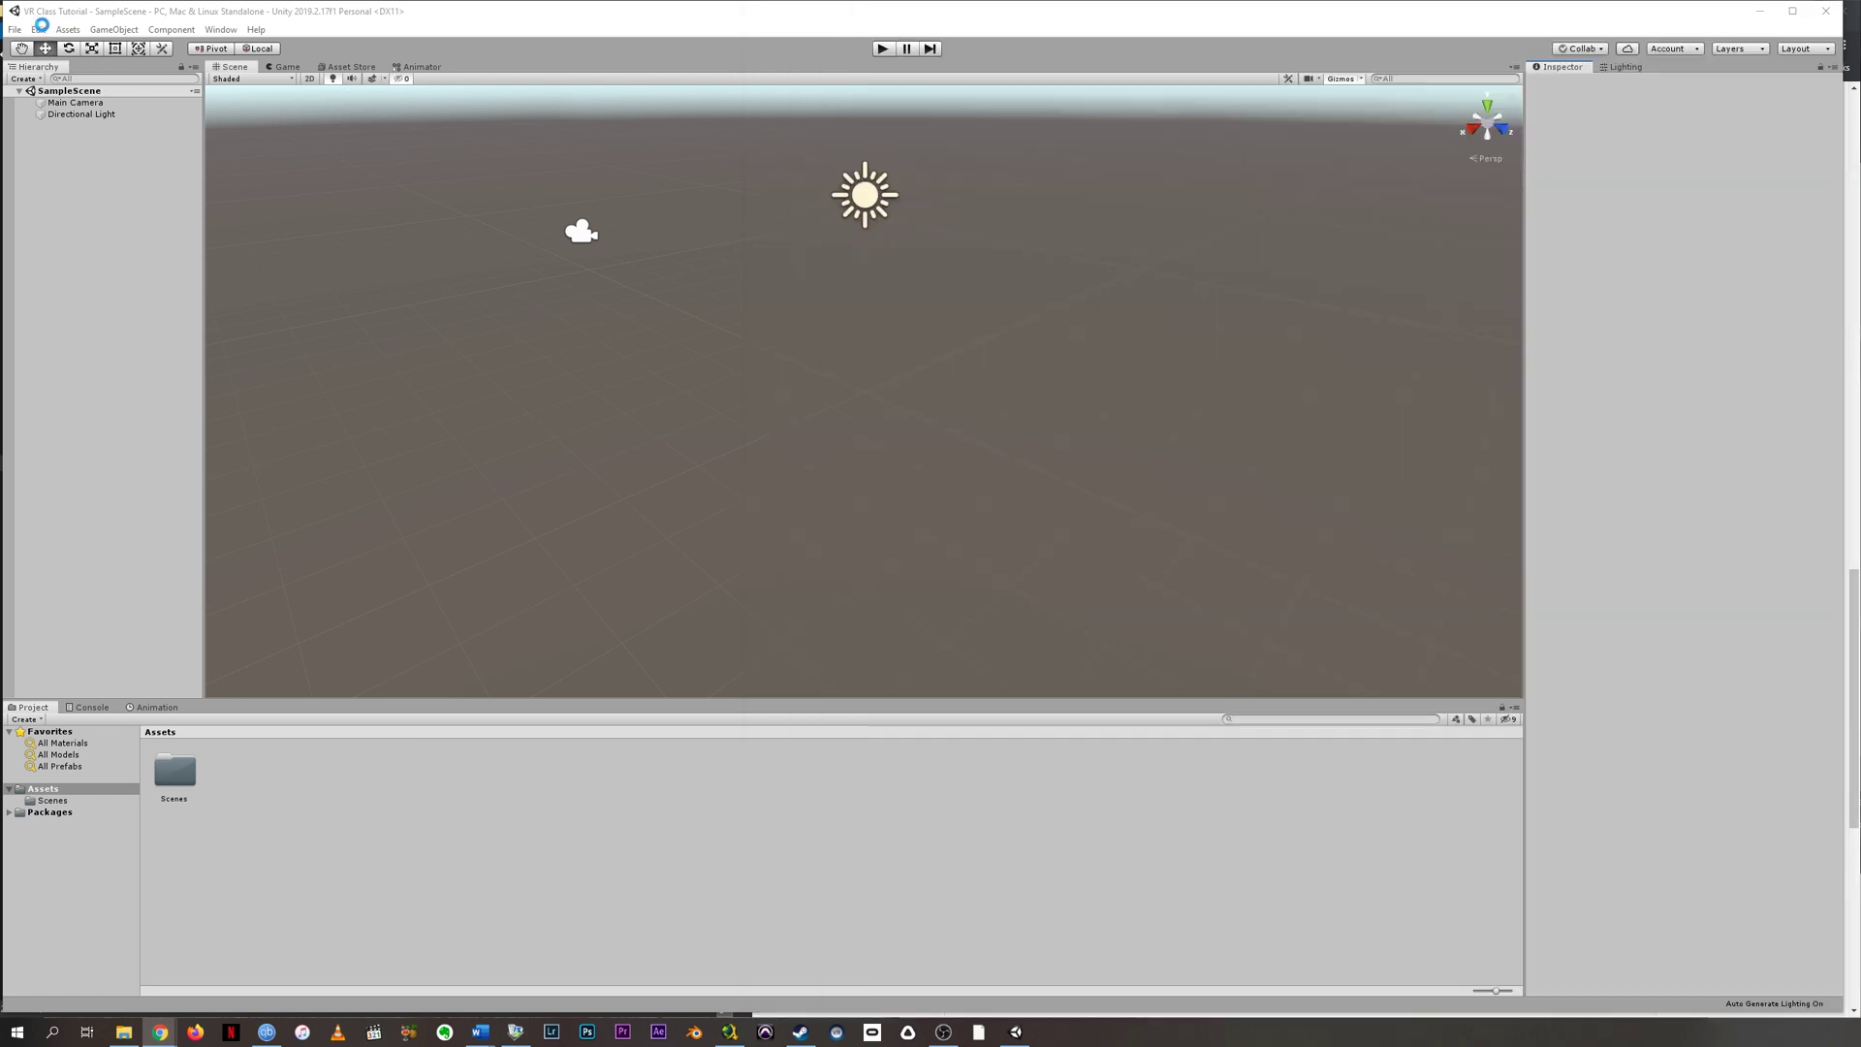
left_click(39, 29)
mouse_move(107, 405)
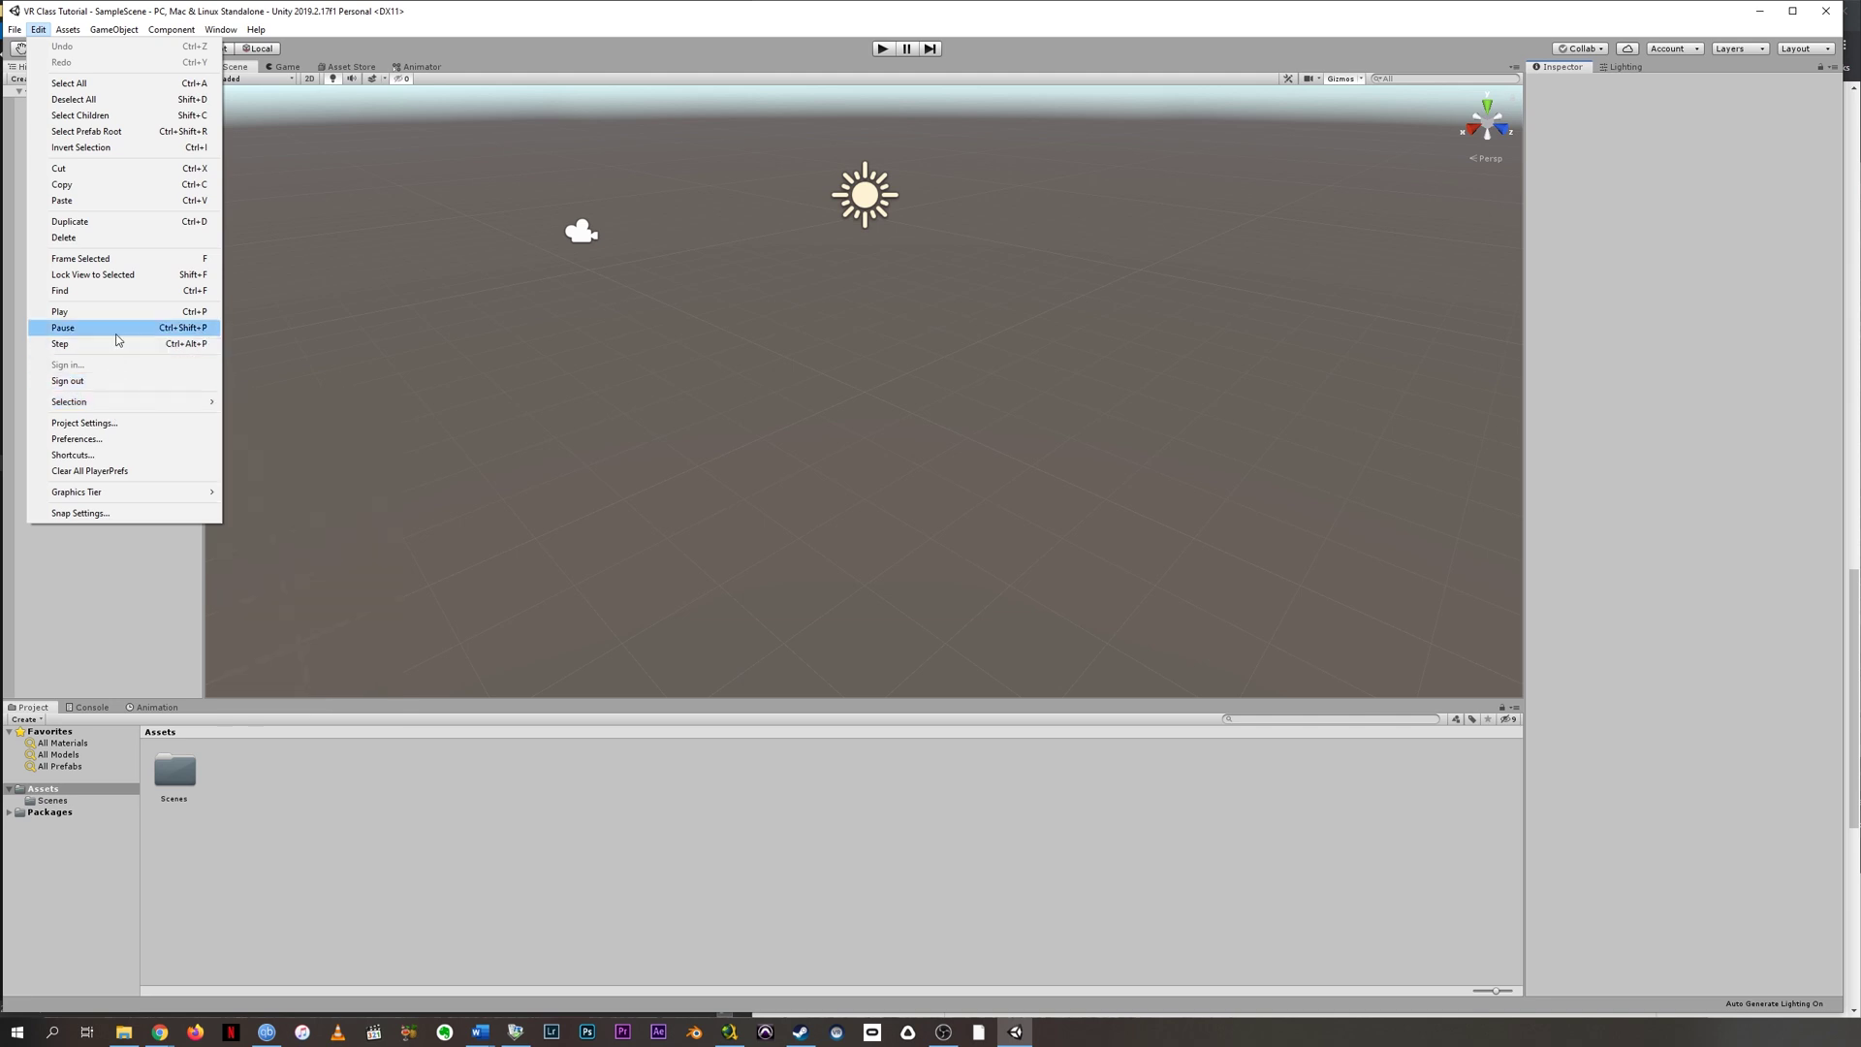
left_click(132, 422)
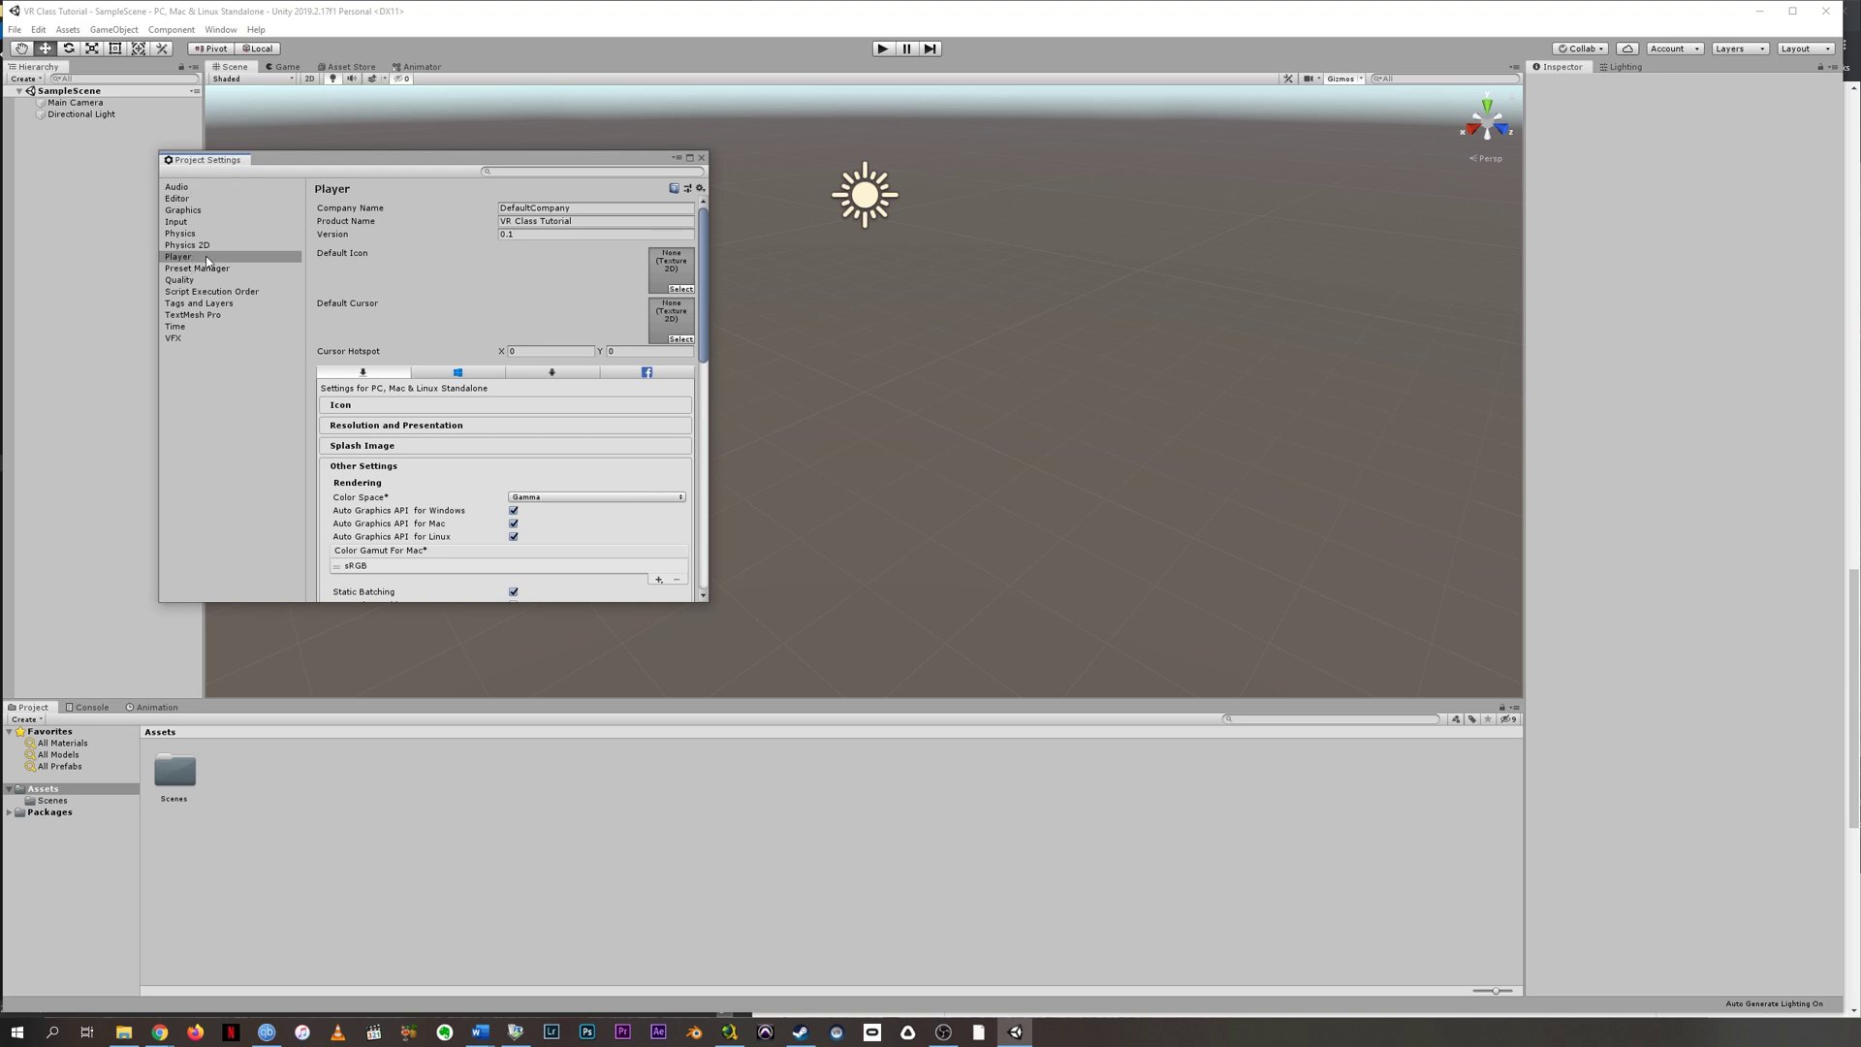
left_click_drag(705, 305, 712, 504)
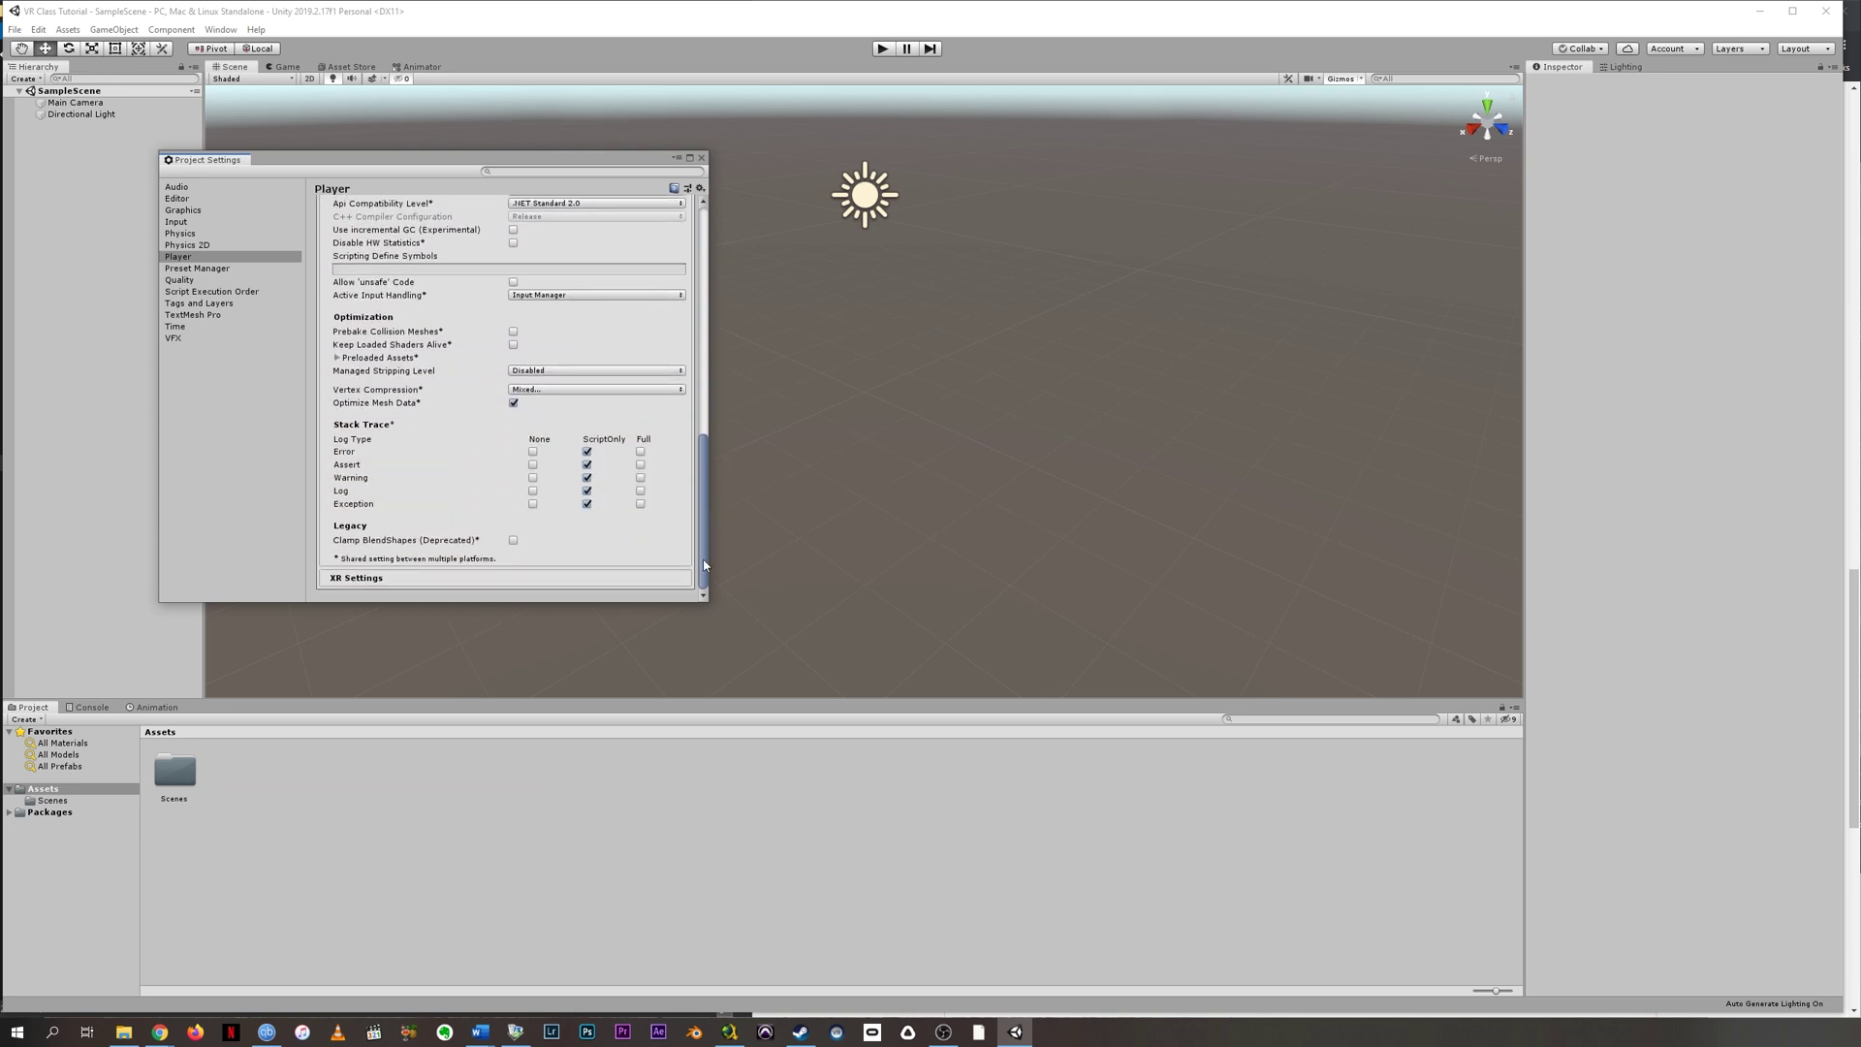
left_click(367, 579)
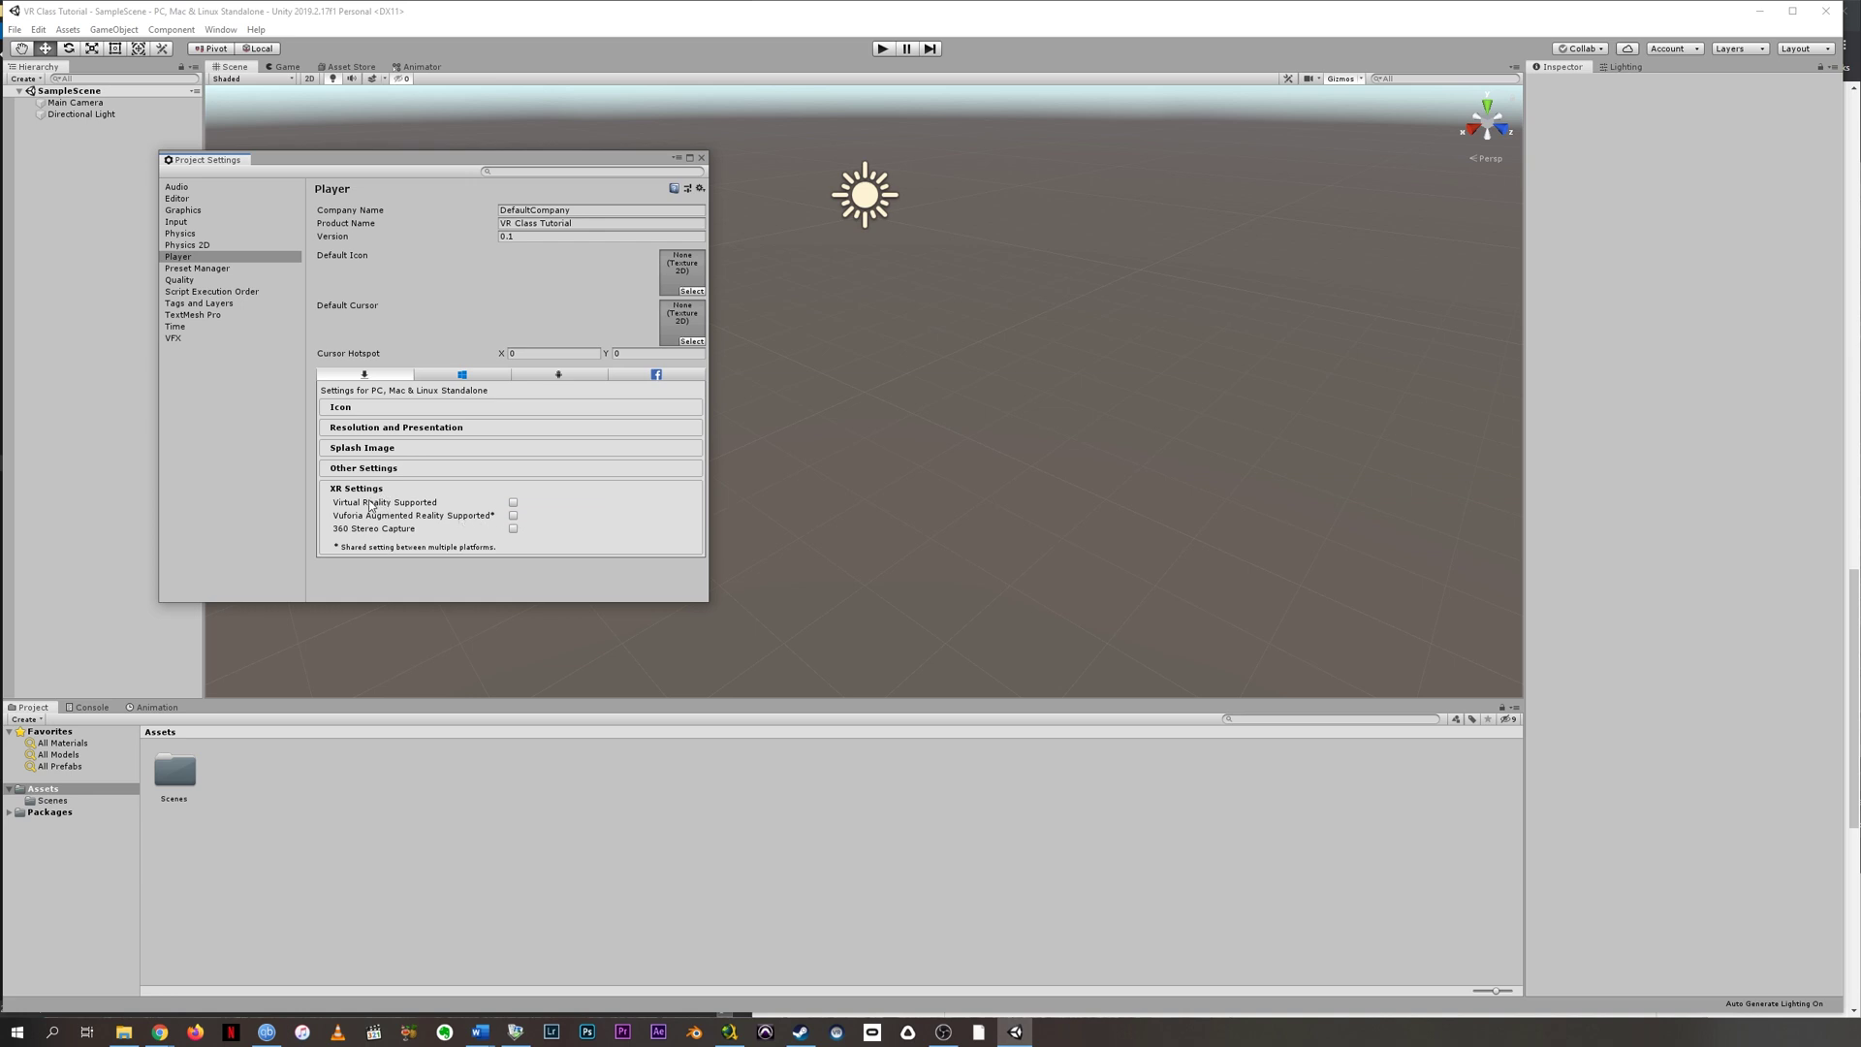
left_click(514, 506)
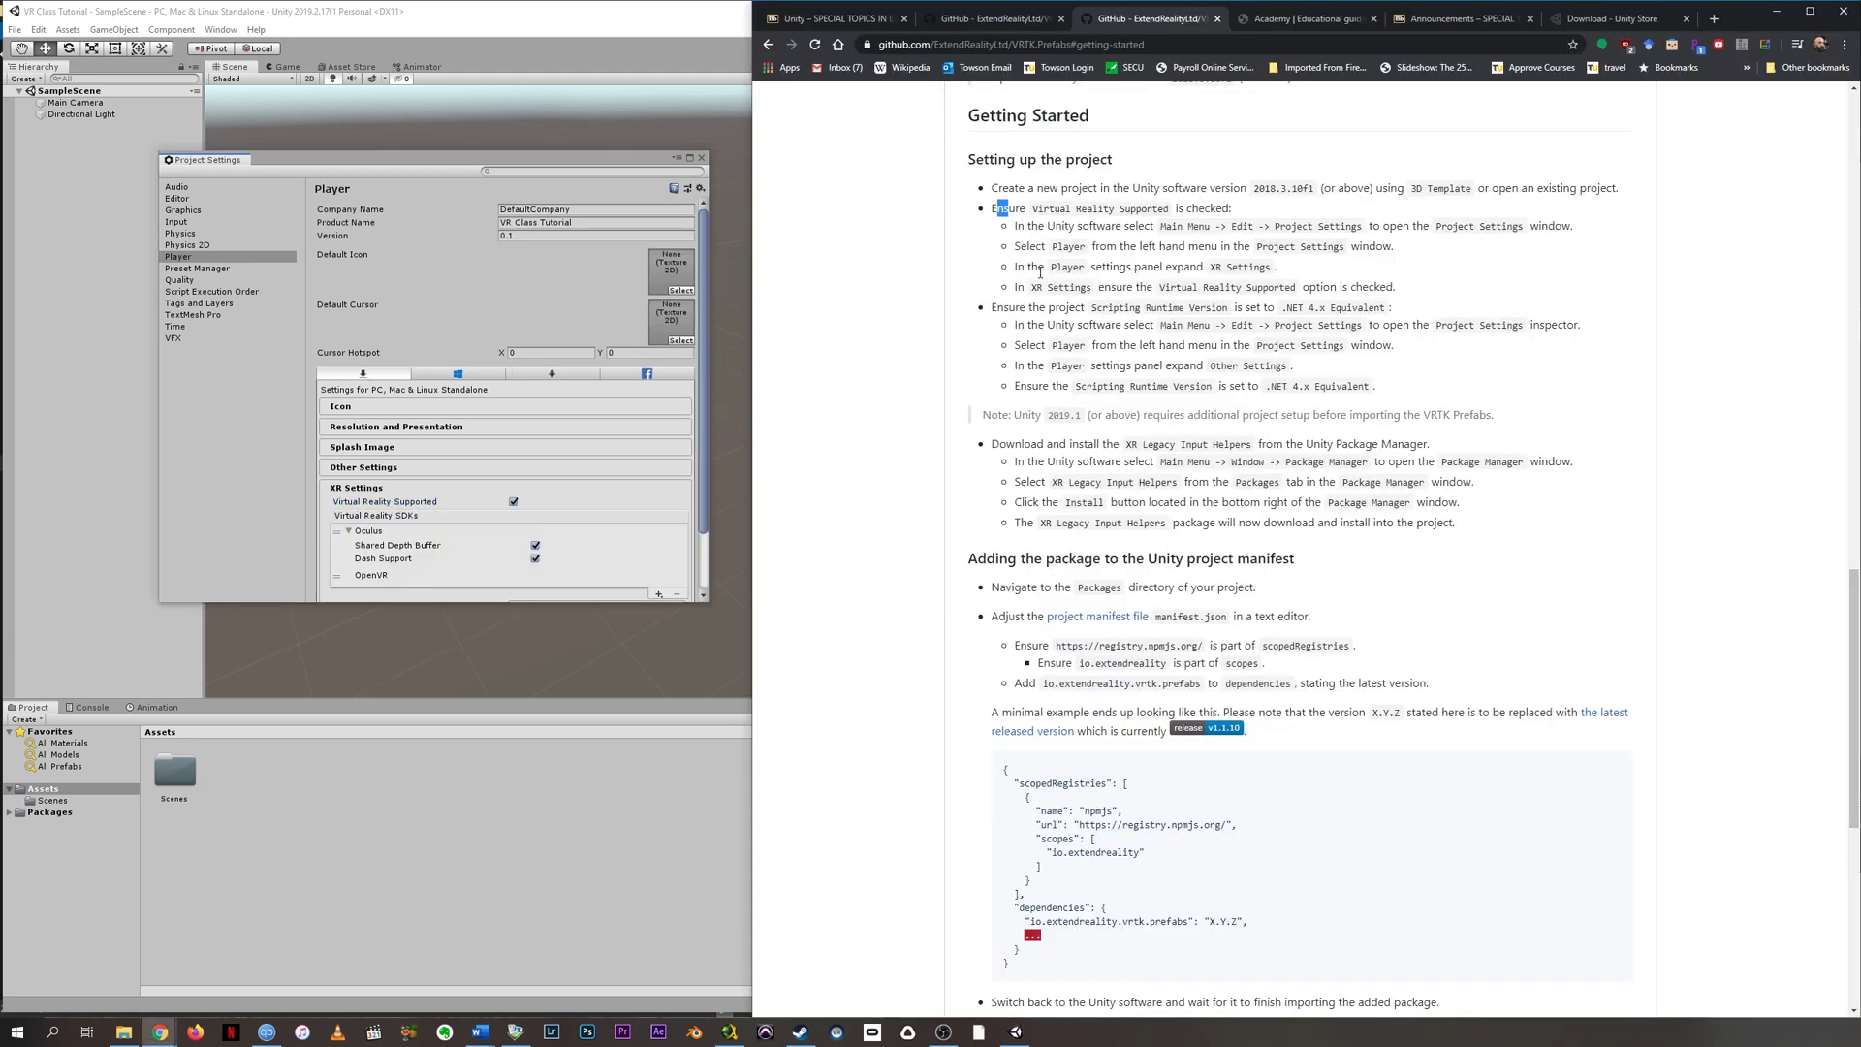
Step: Review the README's Scripting Runtime Version instructions in Chrome and examine the Configuration options in Unity's Player Other Settings
left_click_drag(990, 211, 1400, 291)
left_click(956, 312)
left_click_drag(1030, 327, 1339, 338)
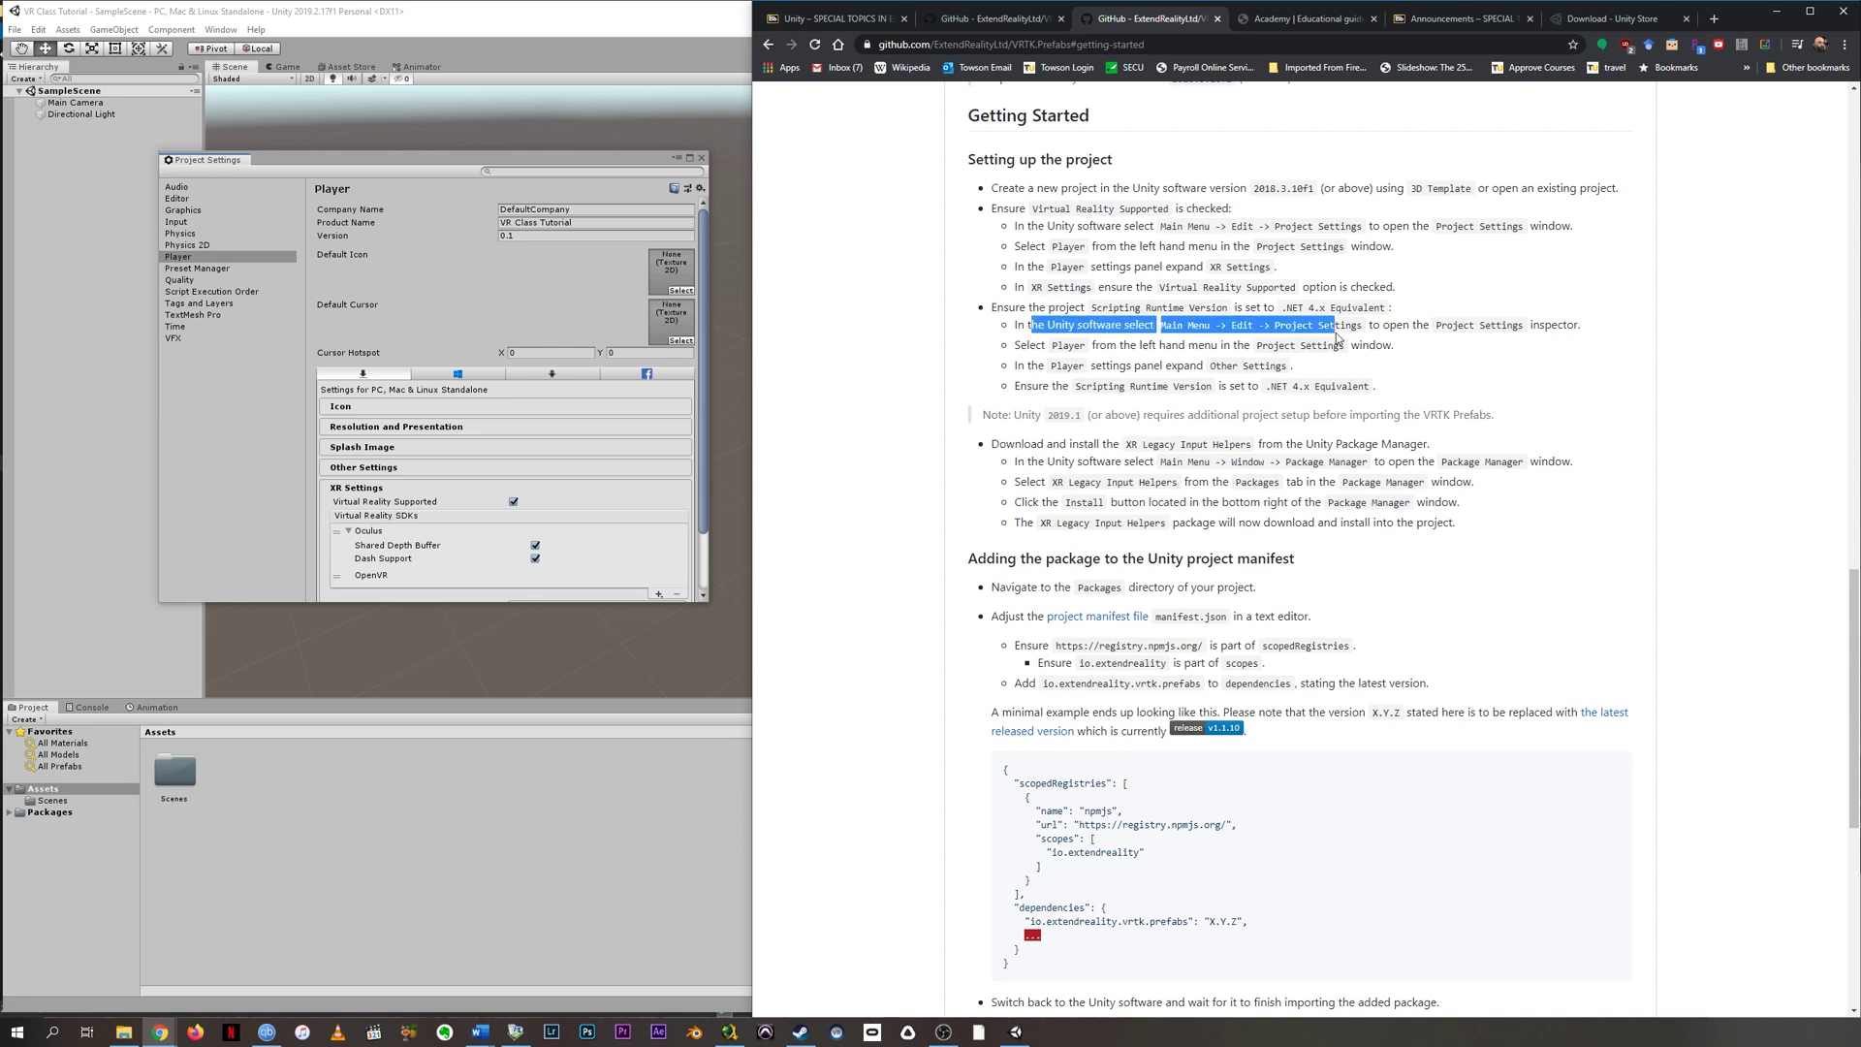
left_click(1211, 351)
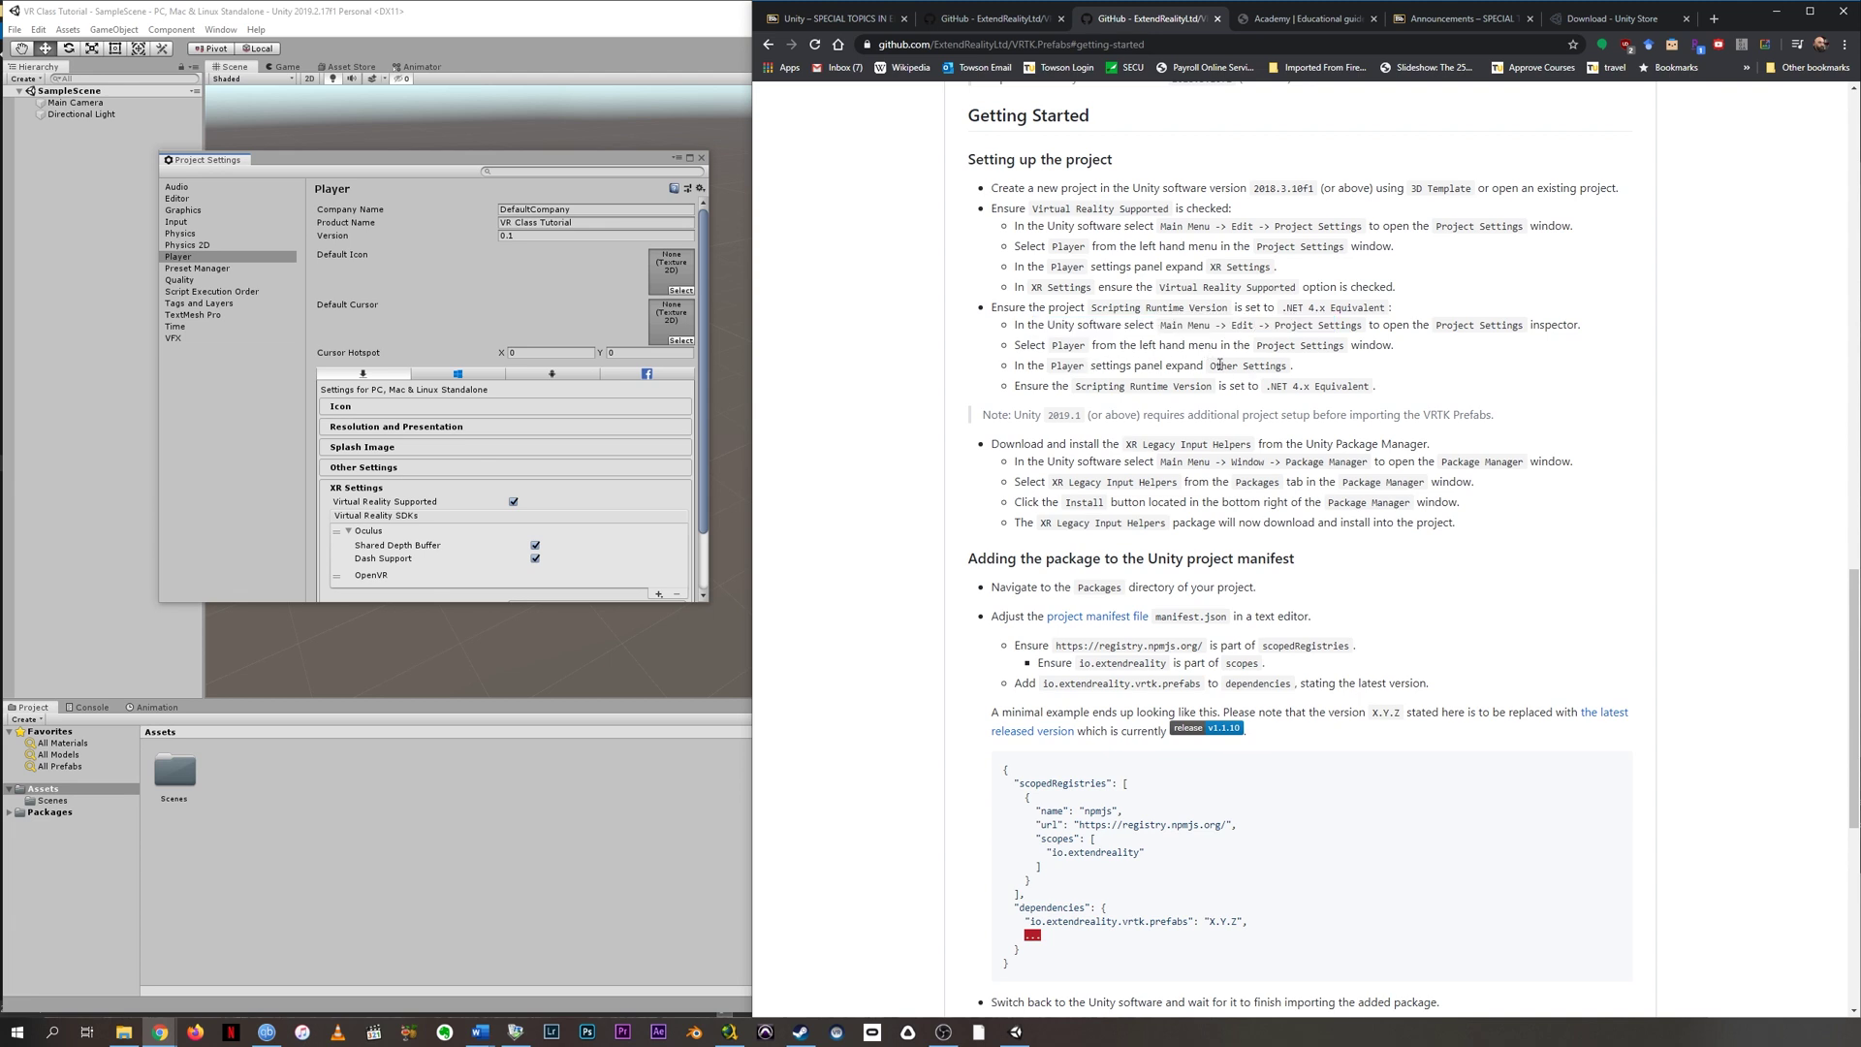
left_click(704, 470)
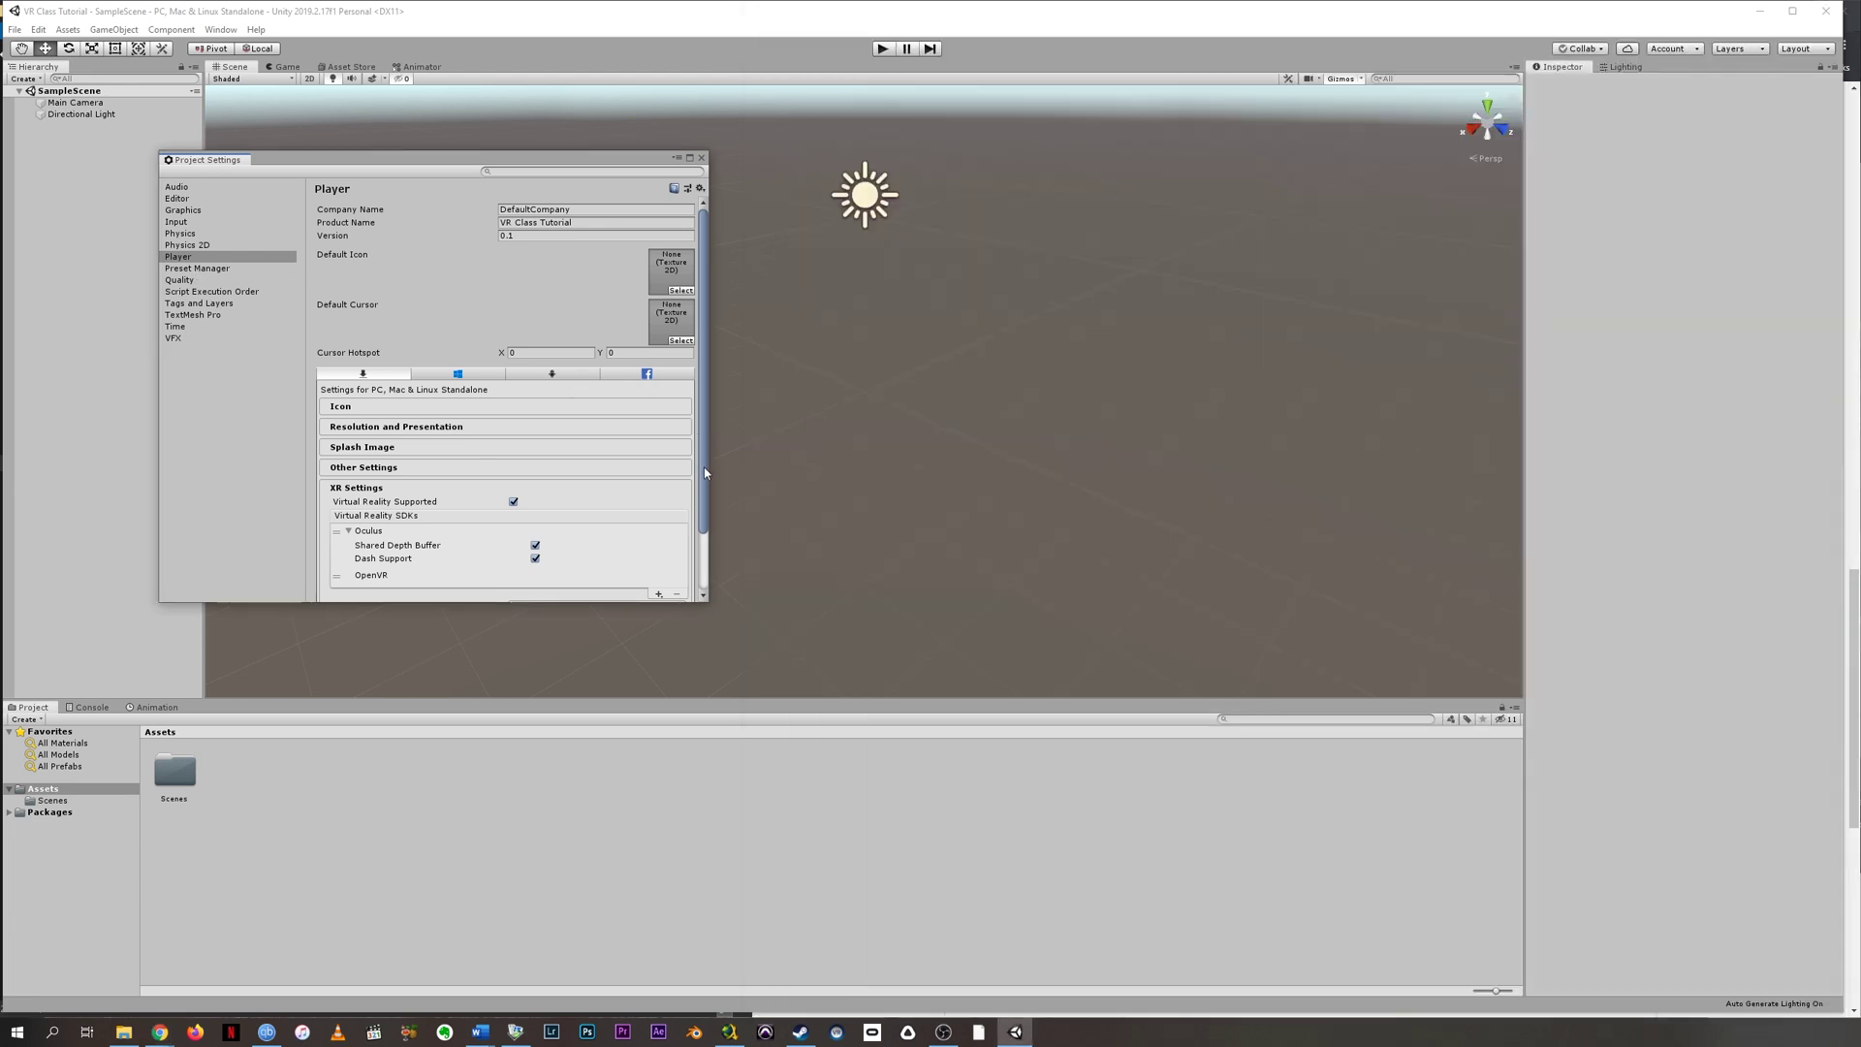
left_click(350, 468)
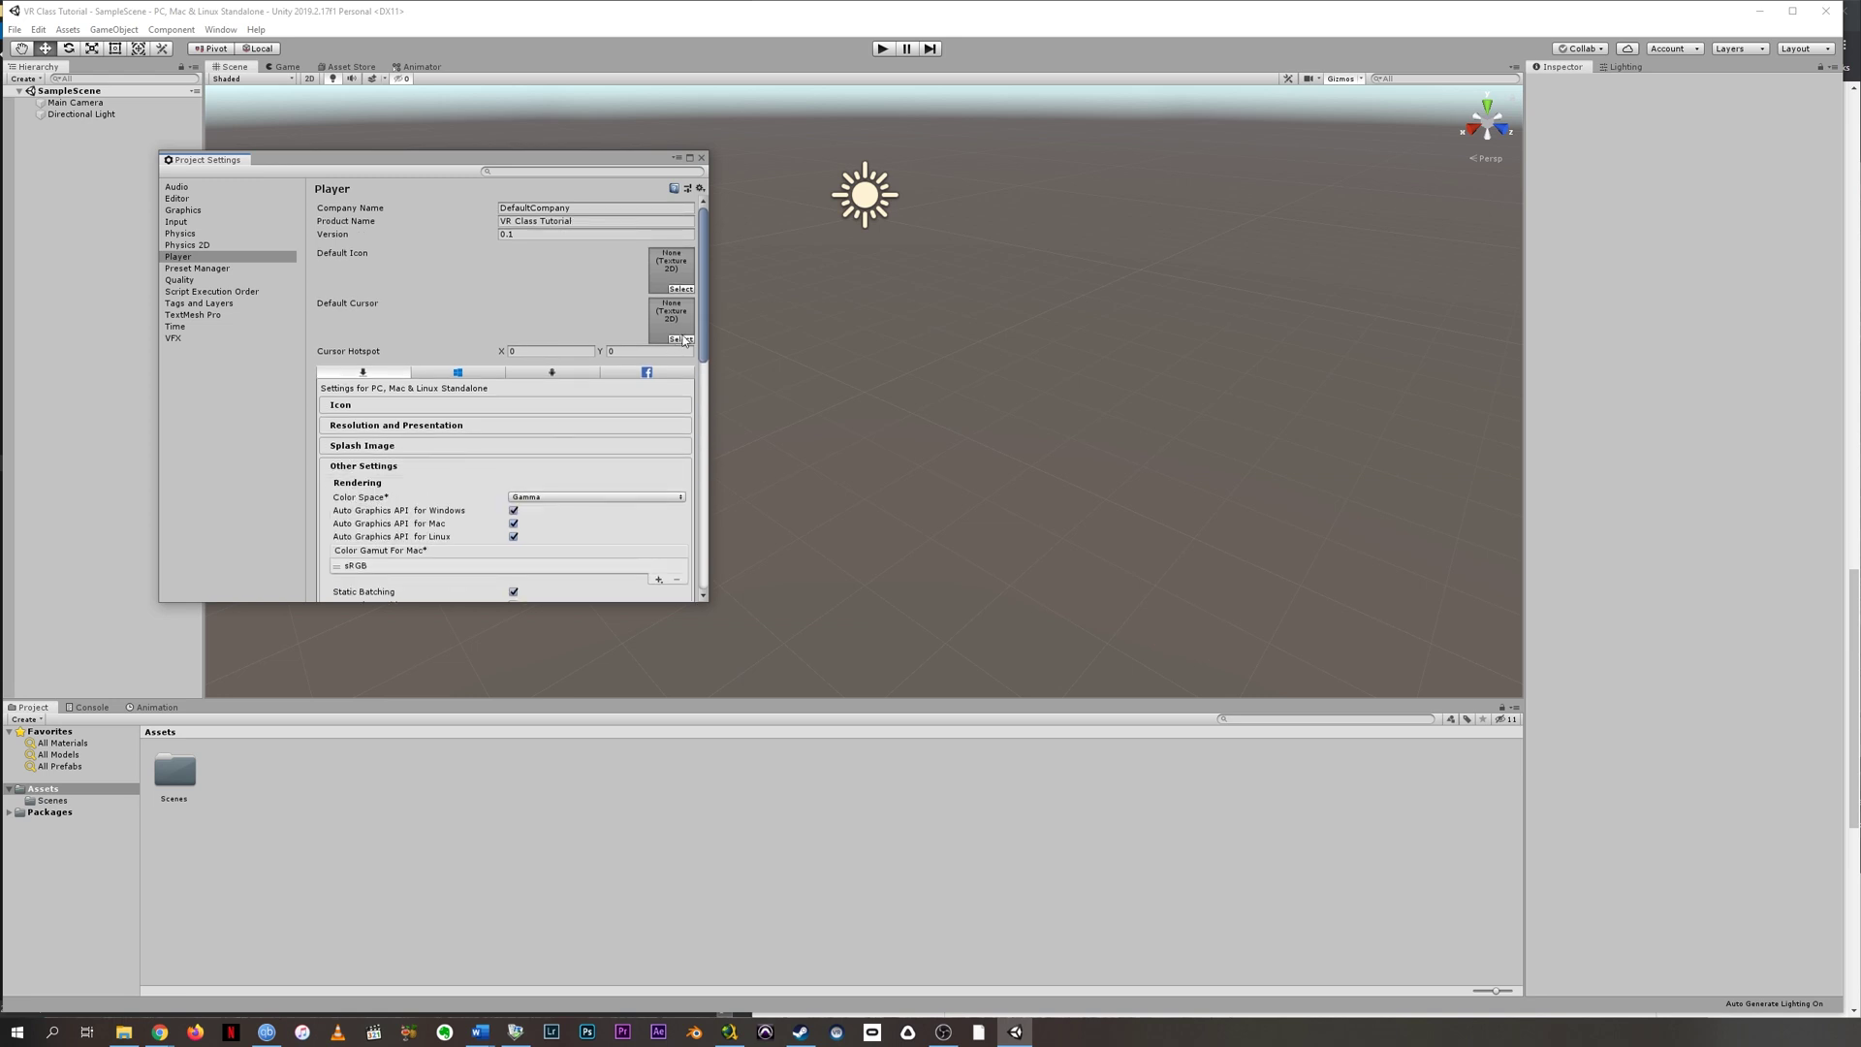
left_click_drag(702, 295, 703, 412)
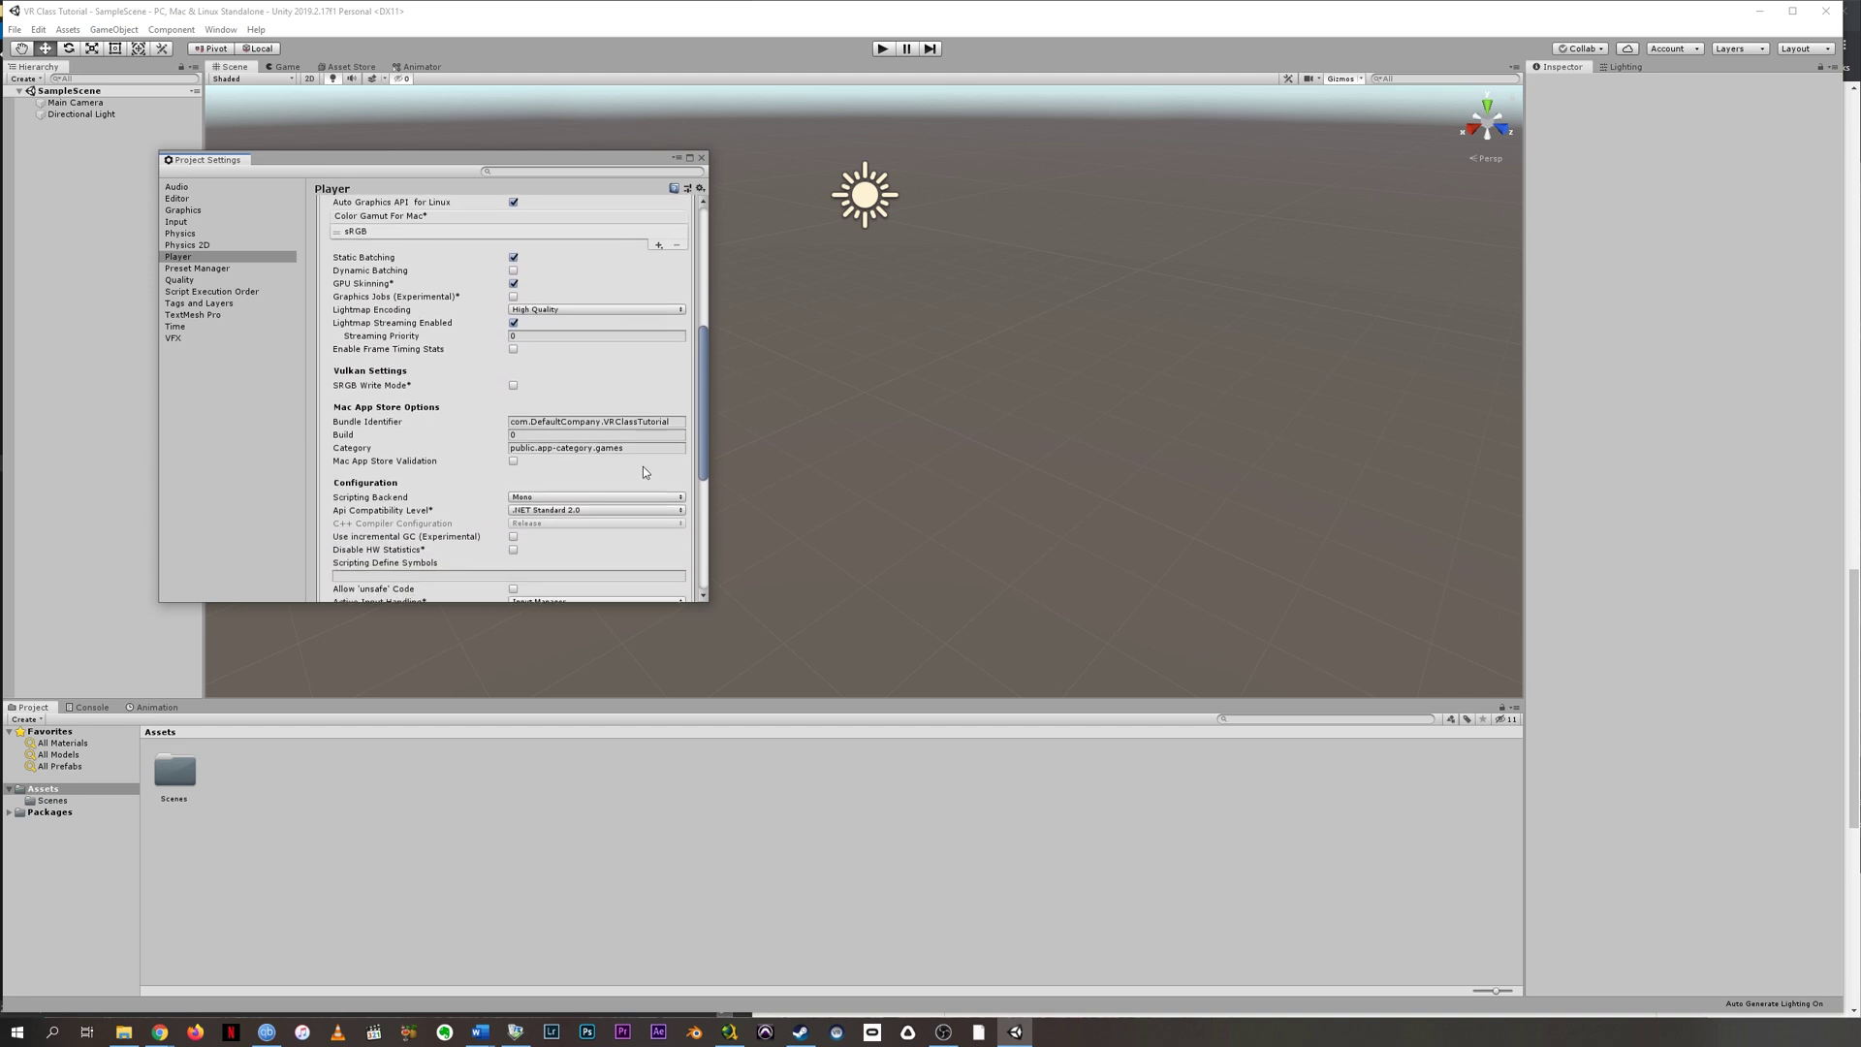
left_click(541, 516)
Step: Set the Player's rendering Color Space to Linear and close the Project Settings window
left_click_drag(706, 387, 702, 350)
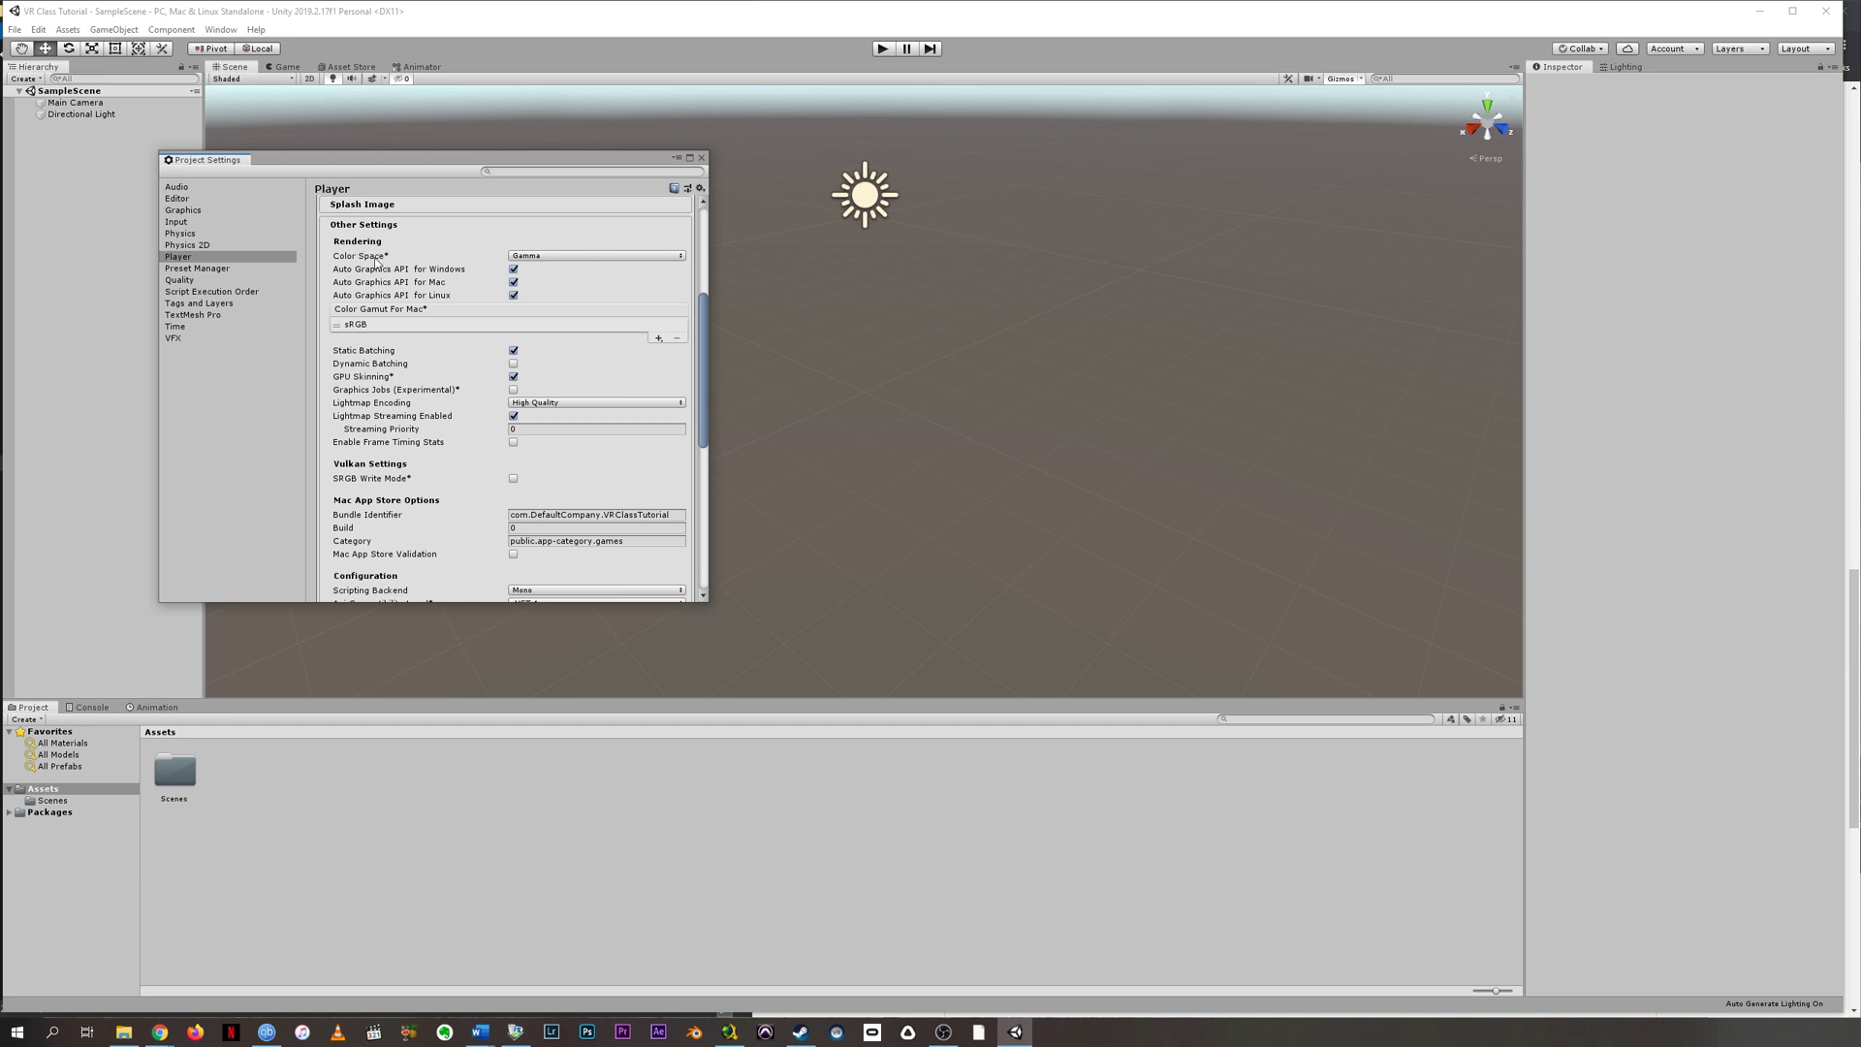
left_click(582, 258)
left_click(582, 284)
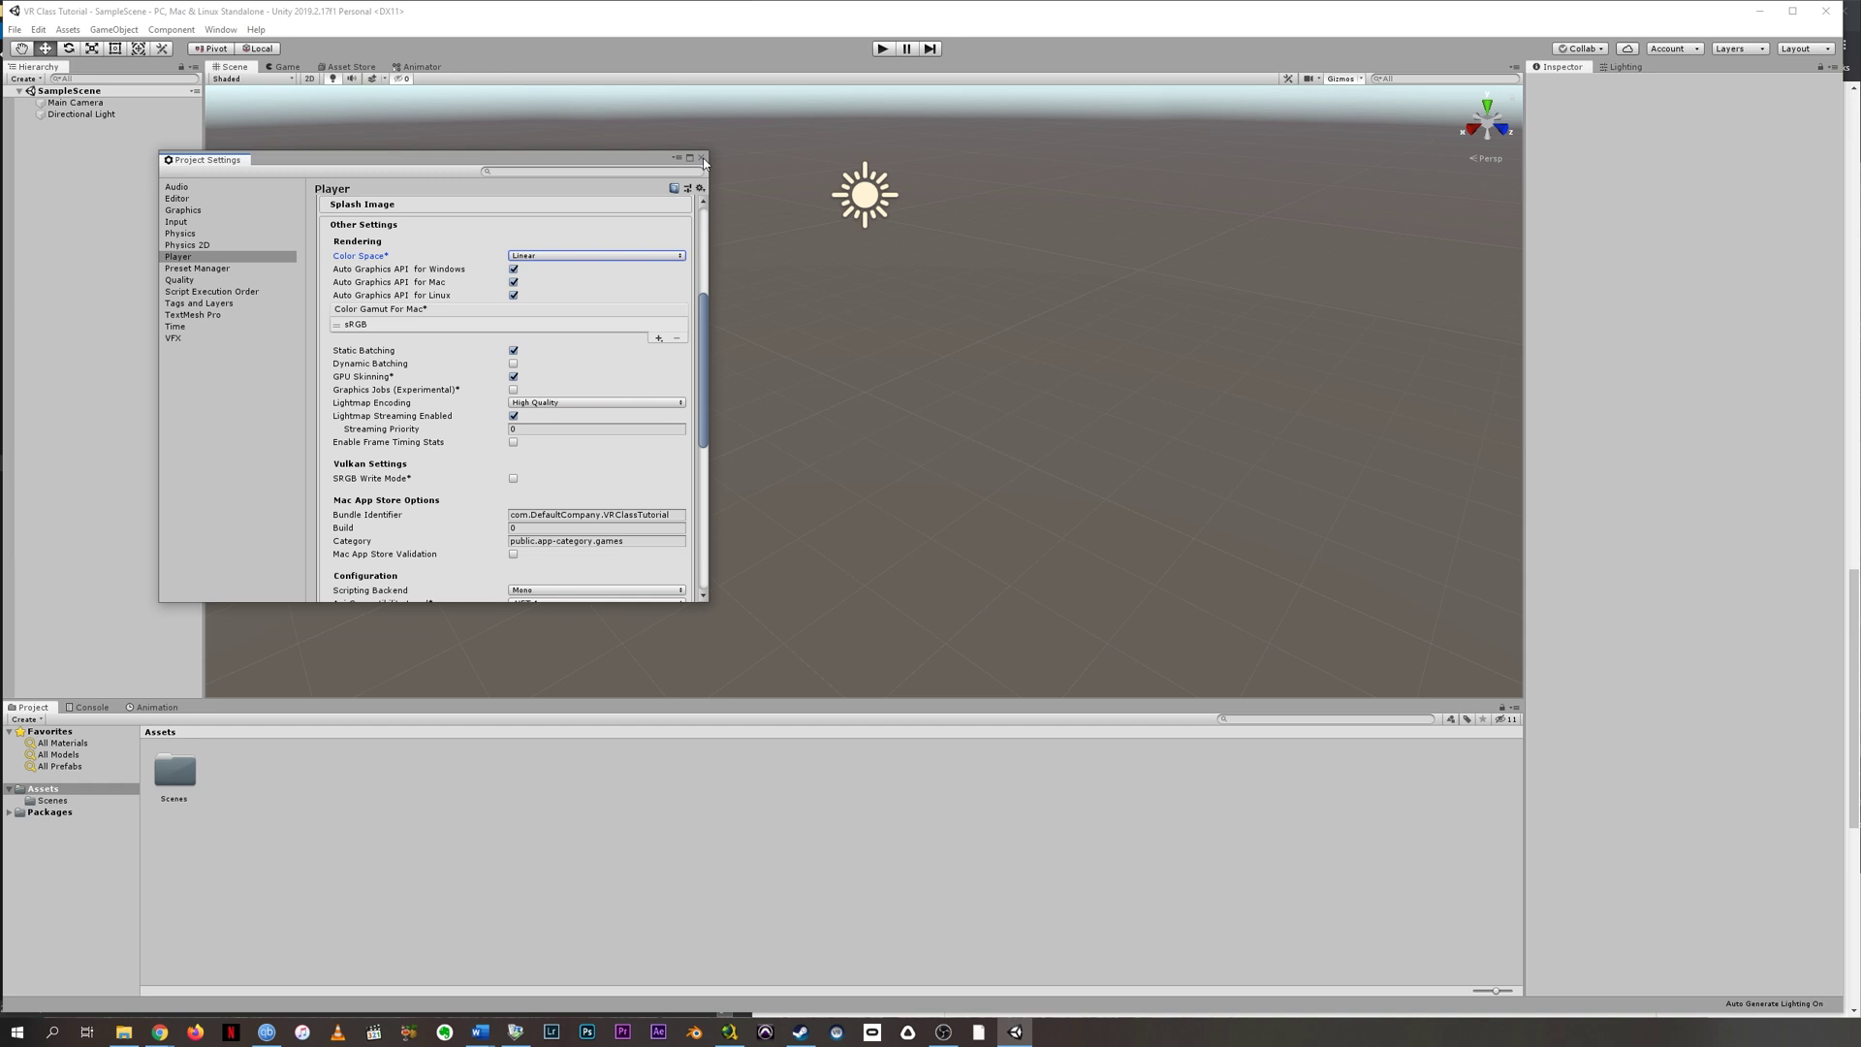
left_click(703, 158)
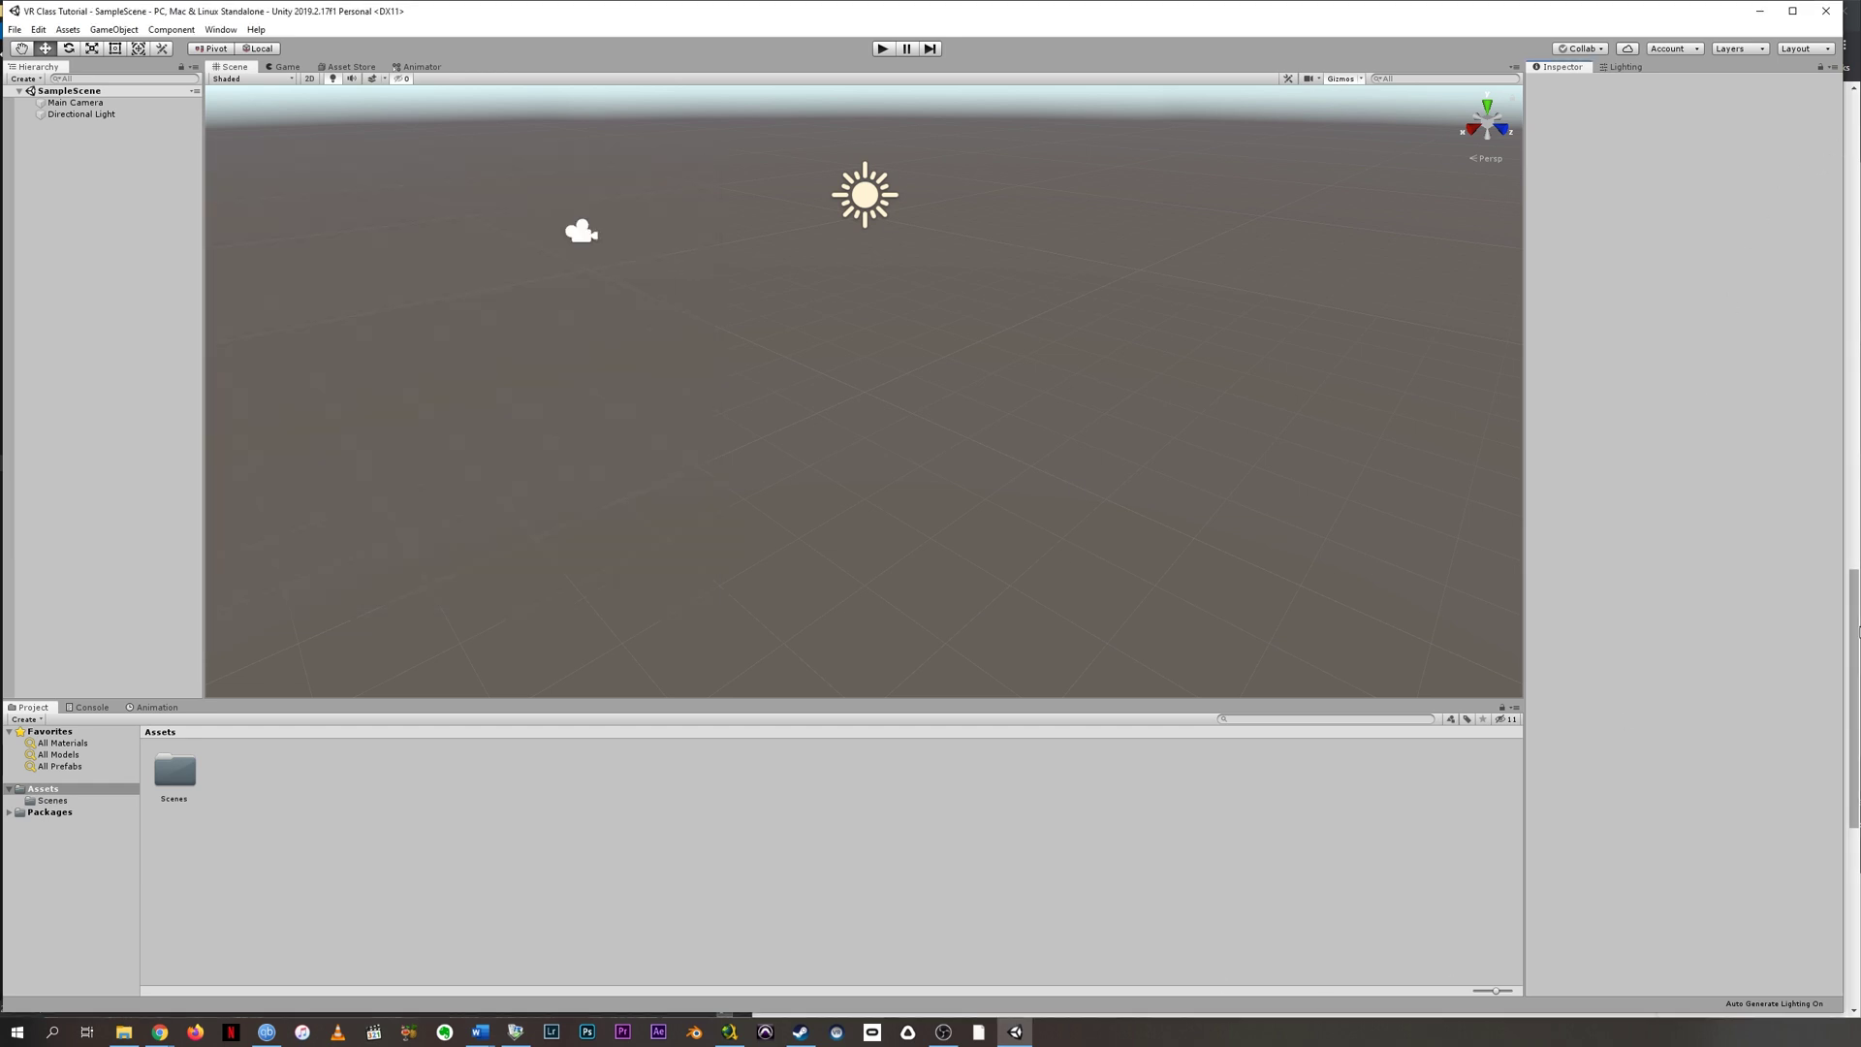
Step: Check the README's package instructions, install XR Legacy Input Helpers 2.0.8 through Unity's Package Manager, and close the package window
left_click(1856, 631)
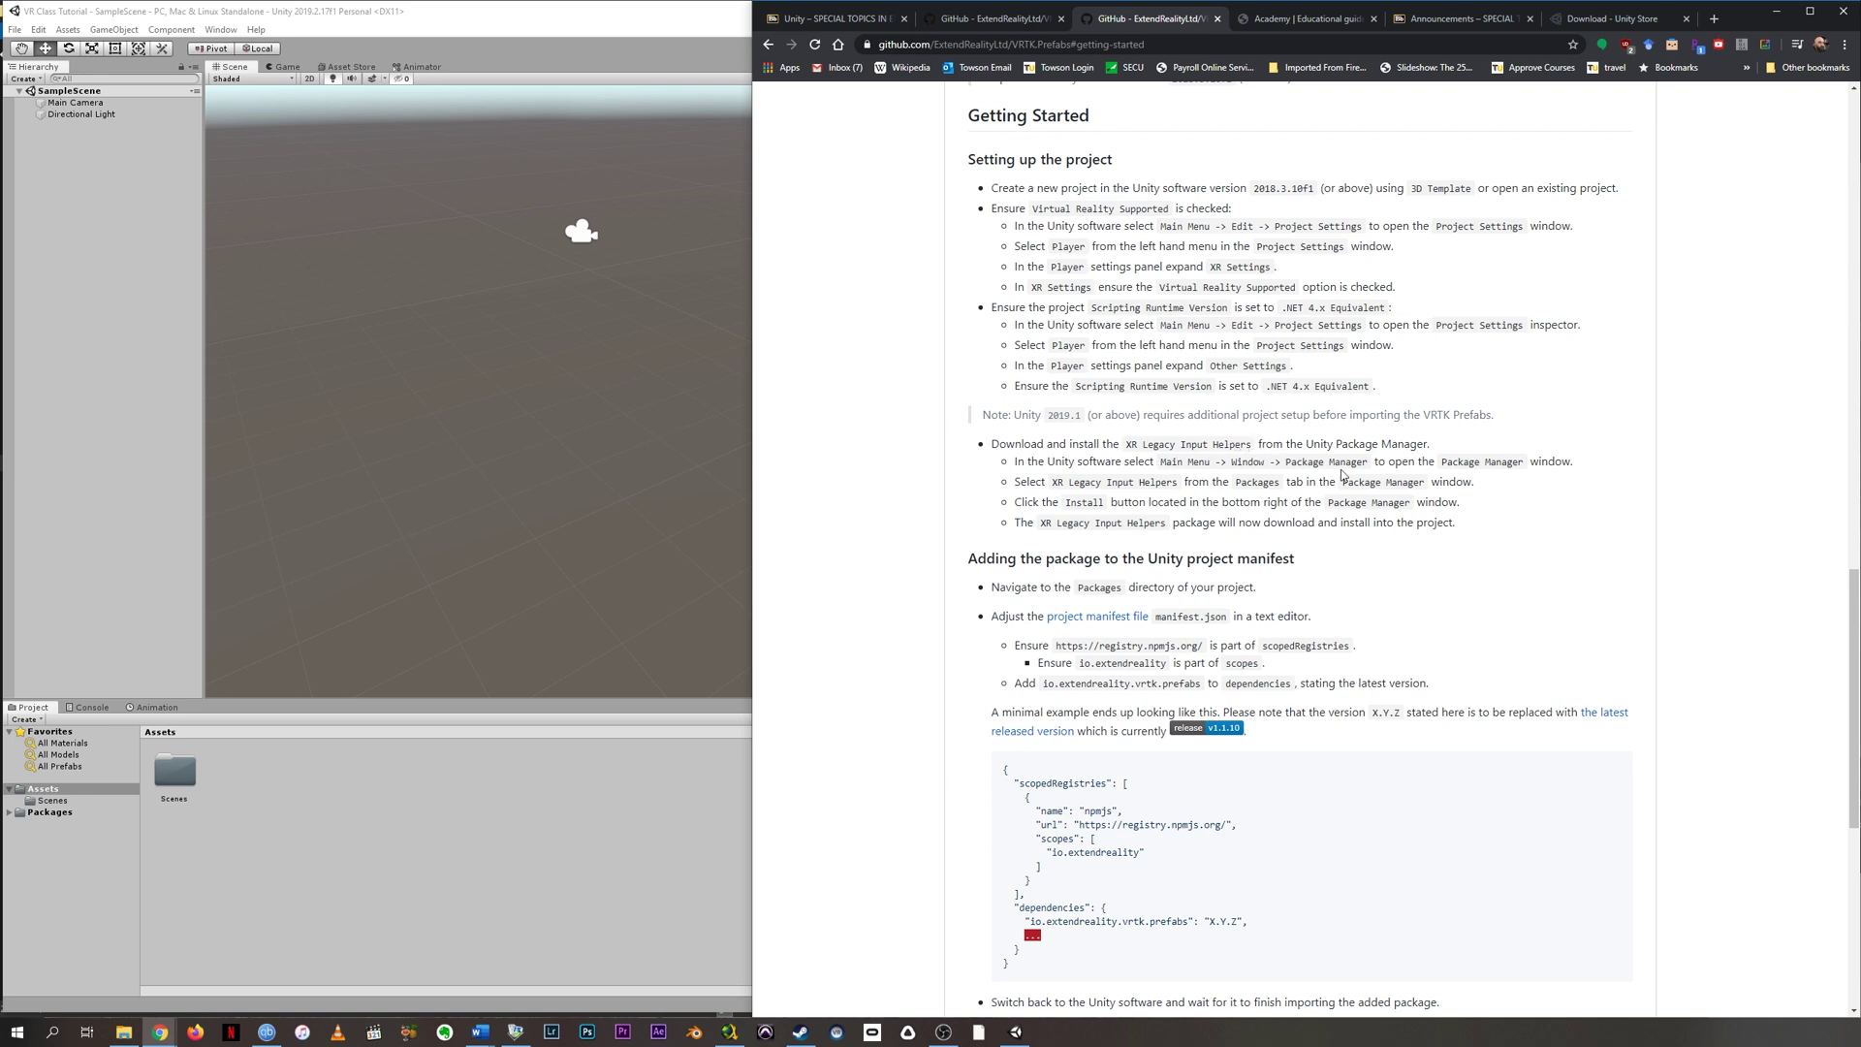
left_click(223, 30)
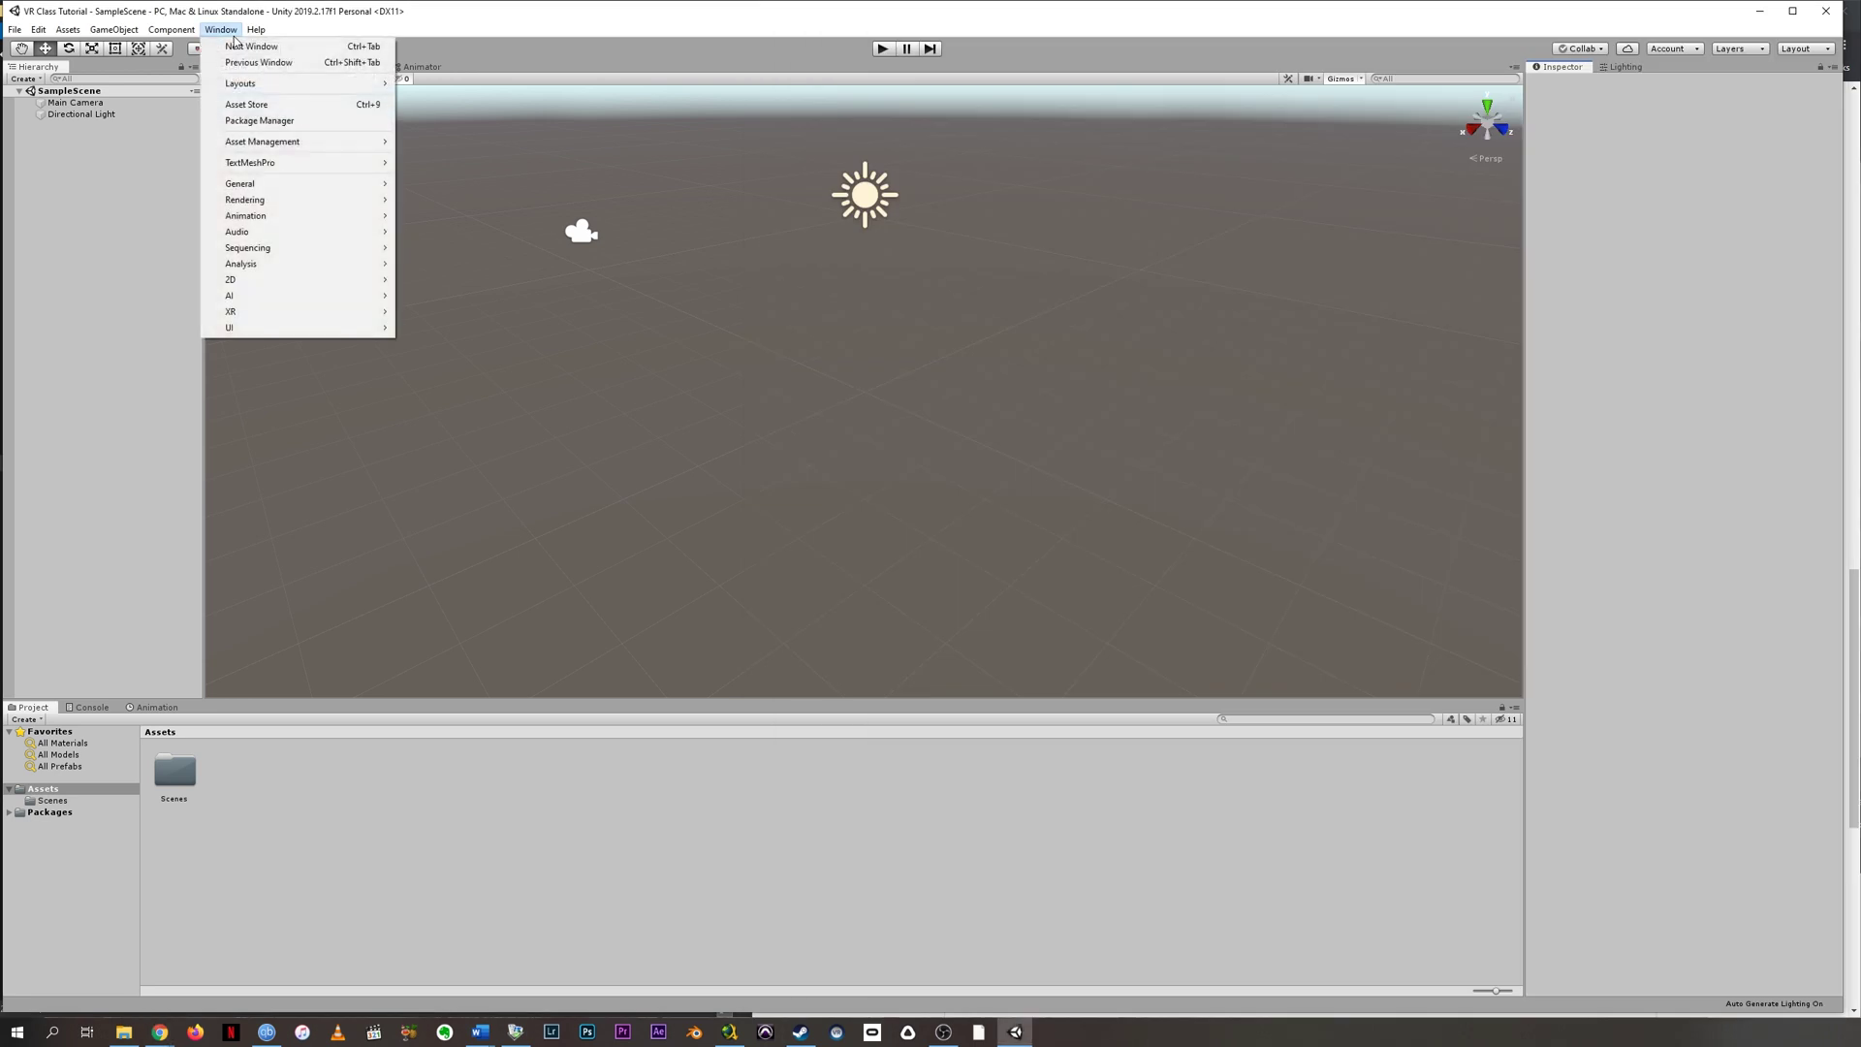
left_click(293, 122)
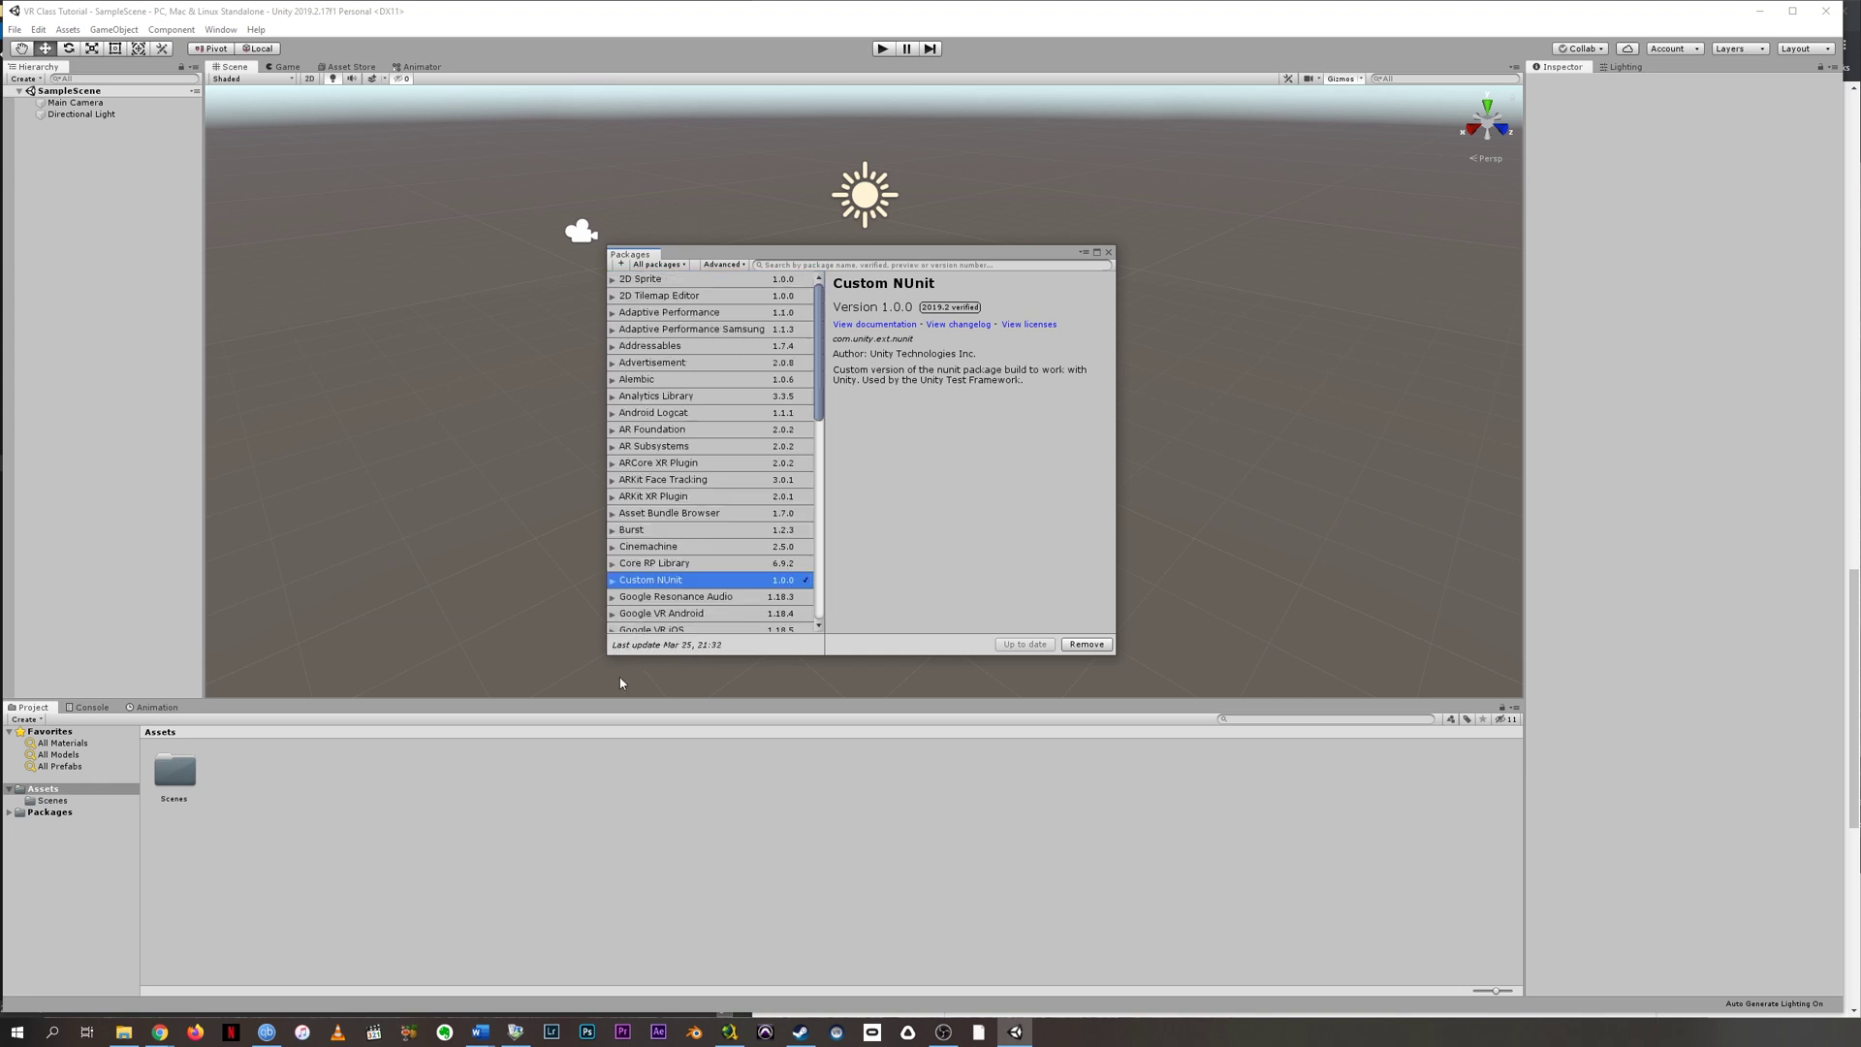
scroll(804, 579, "down", 10)
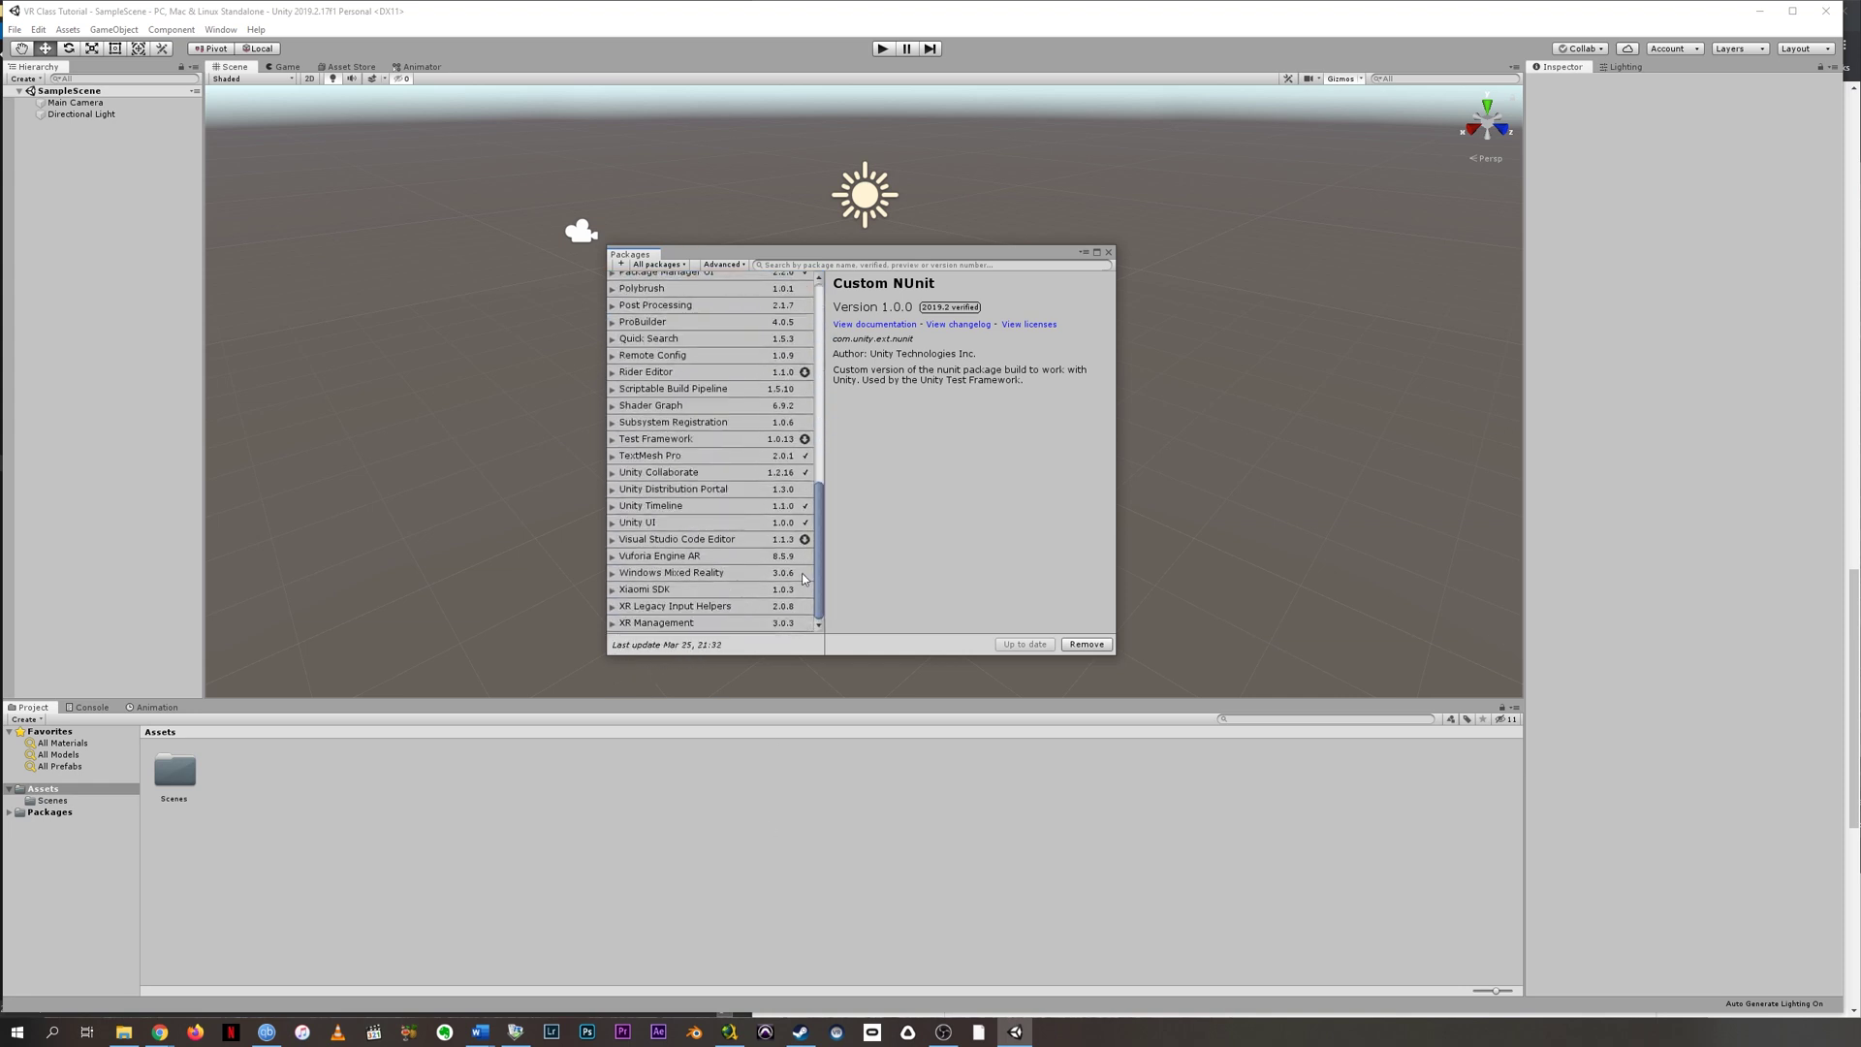
left_click(632, 610)
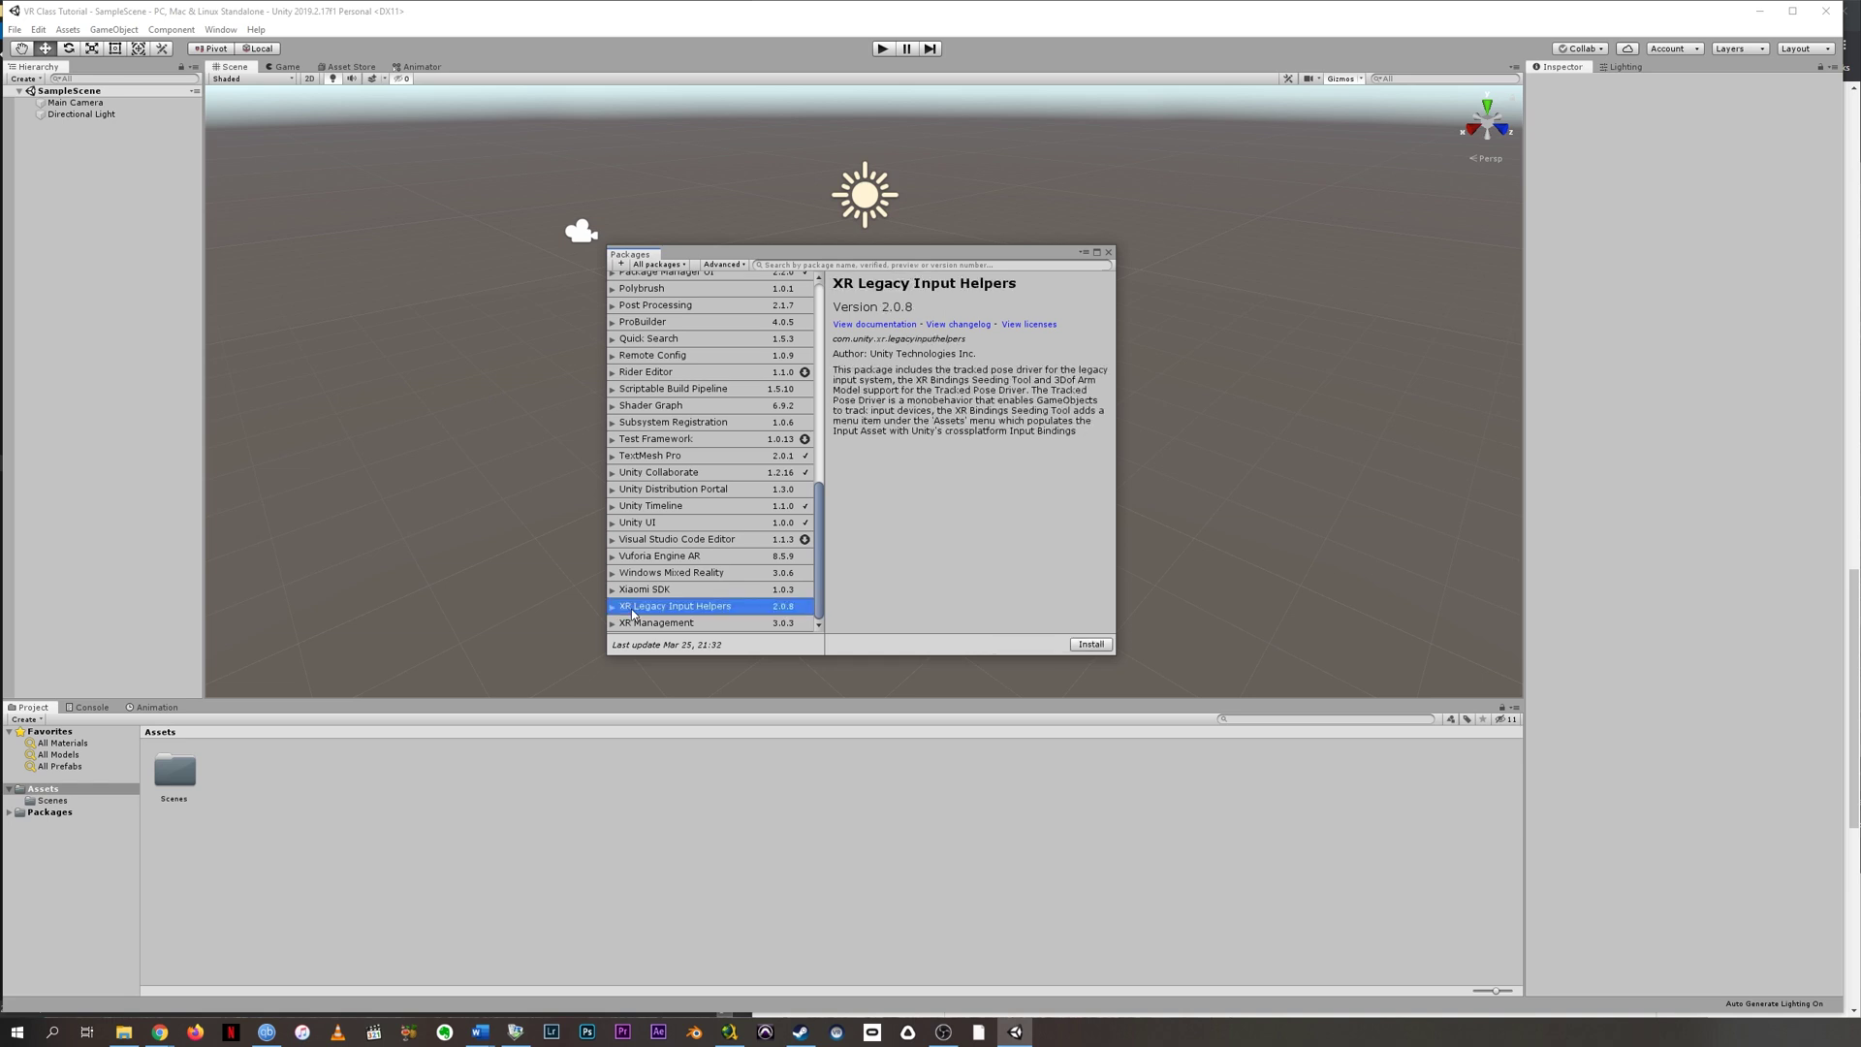
left_click(613, 607)
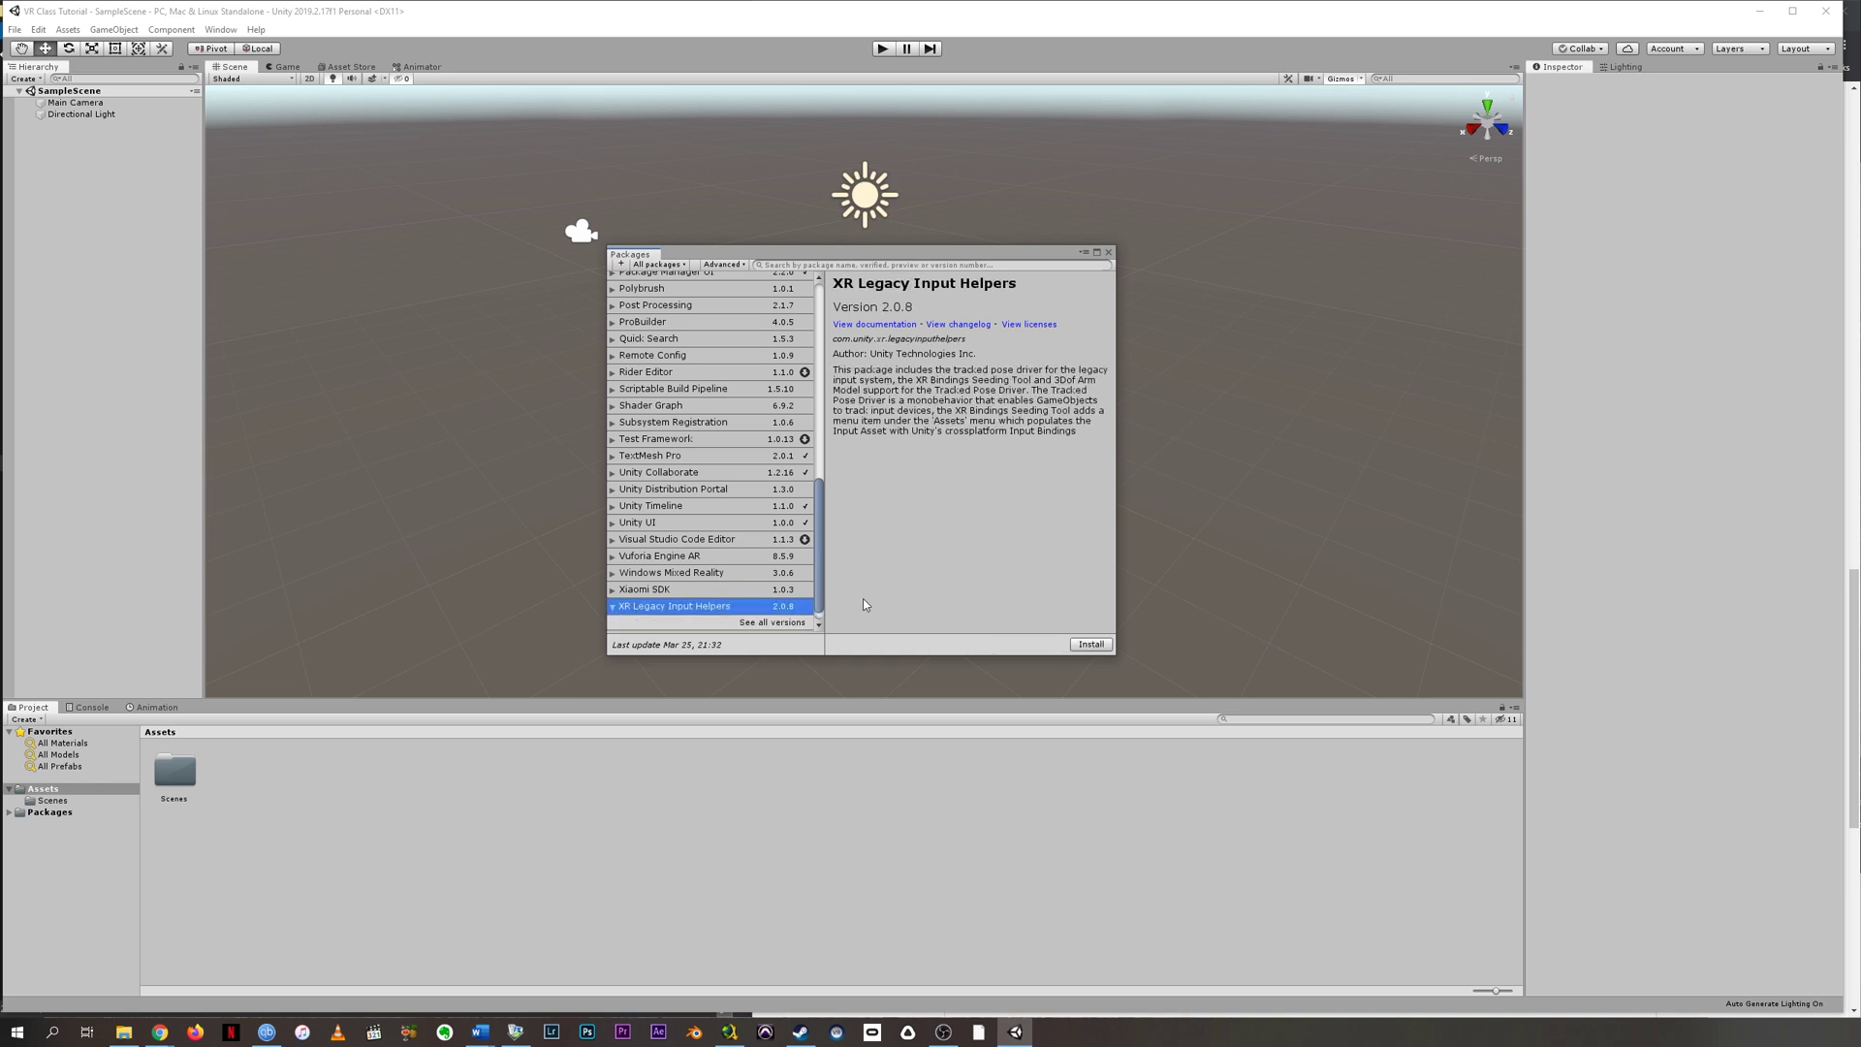
left_click(1093, 645)
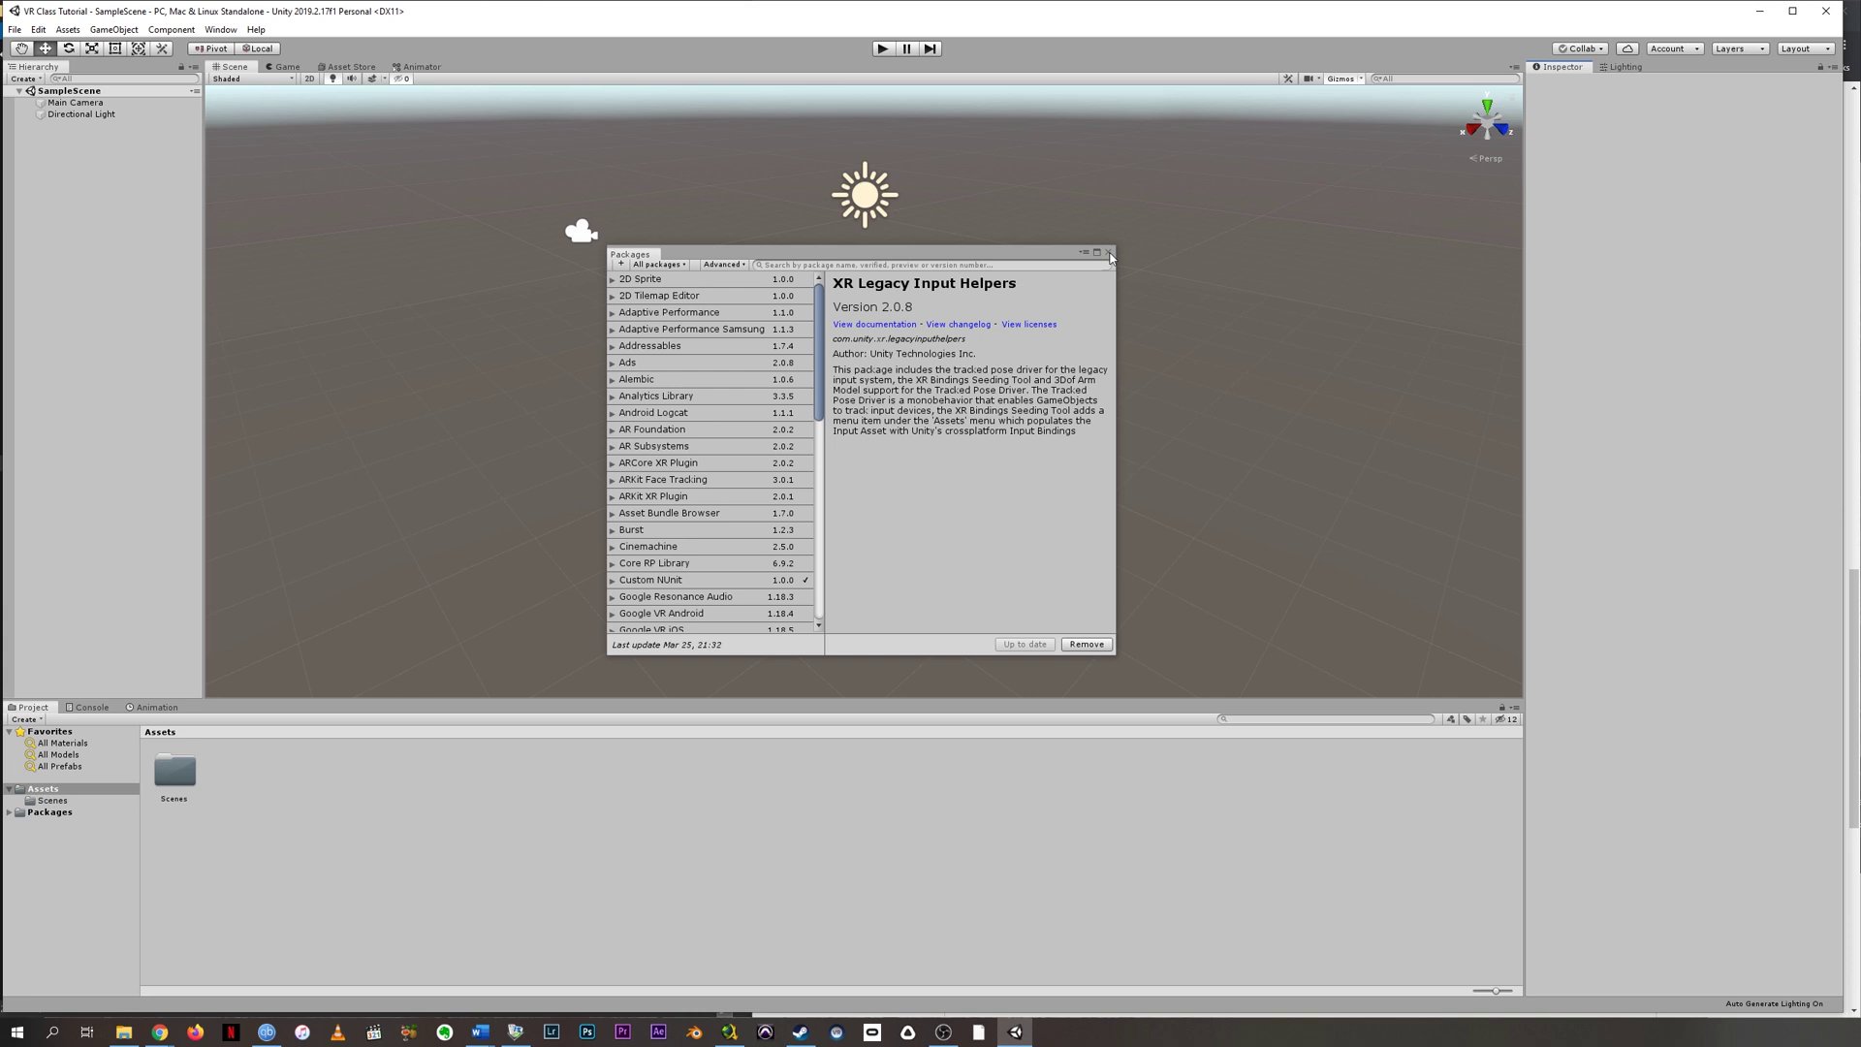
left_click(1110, 254)
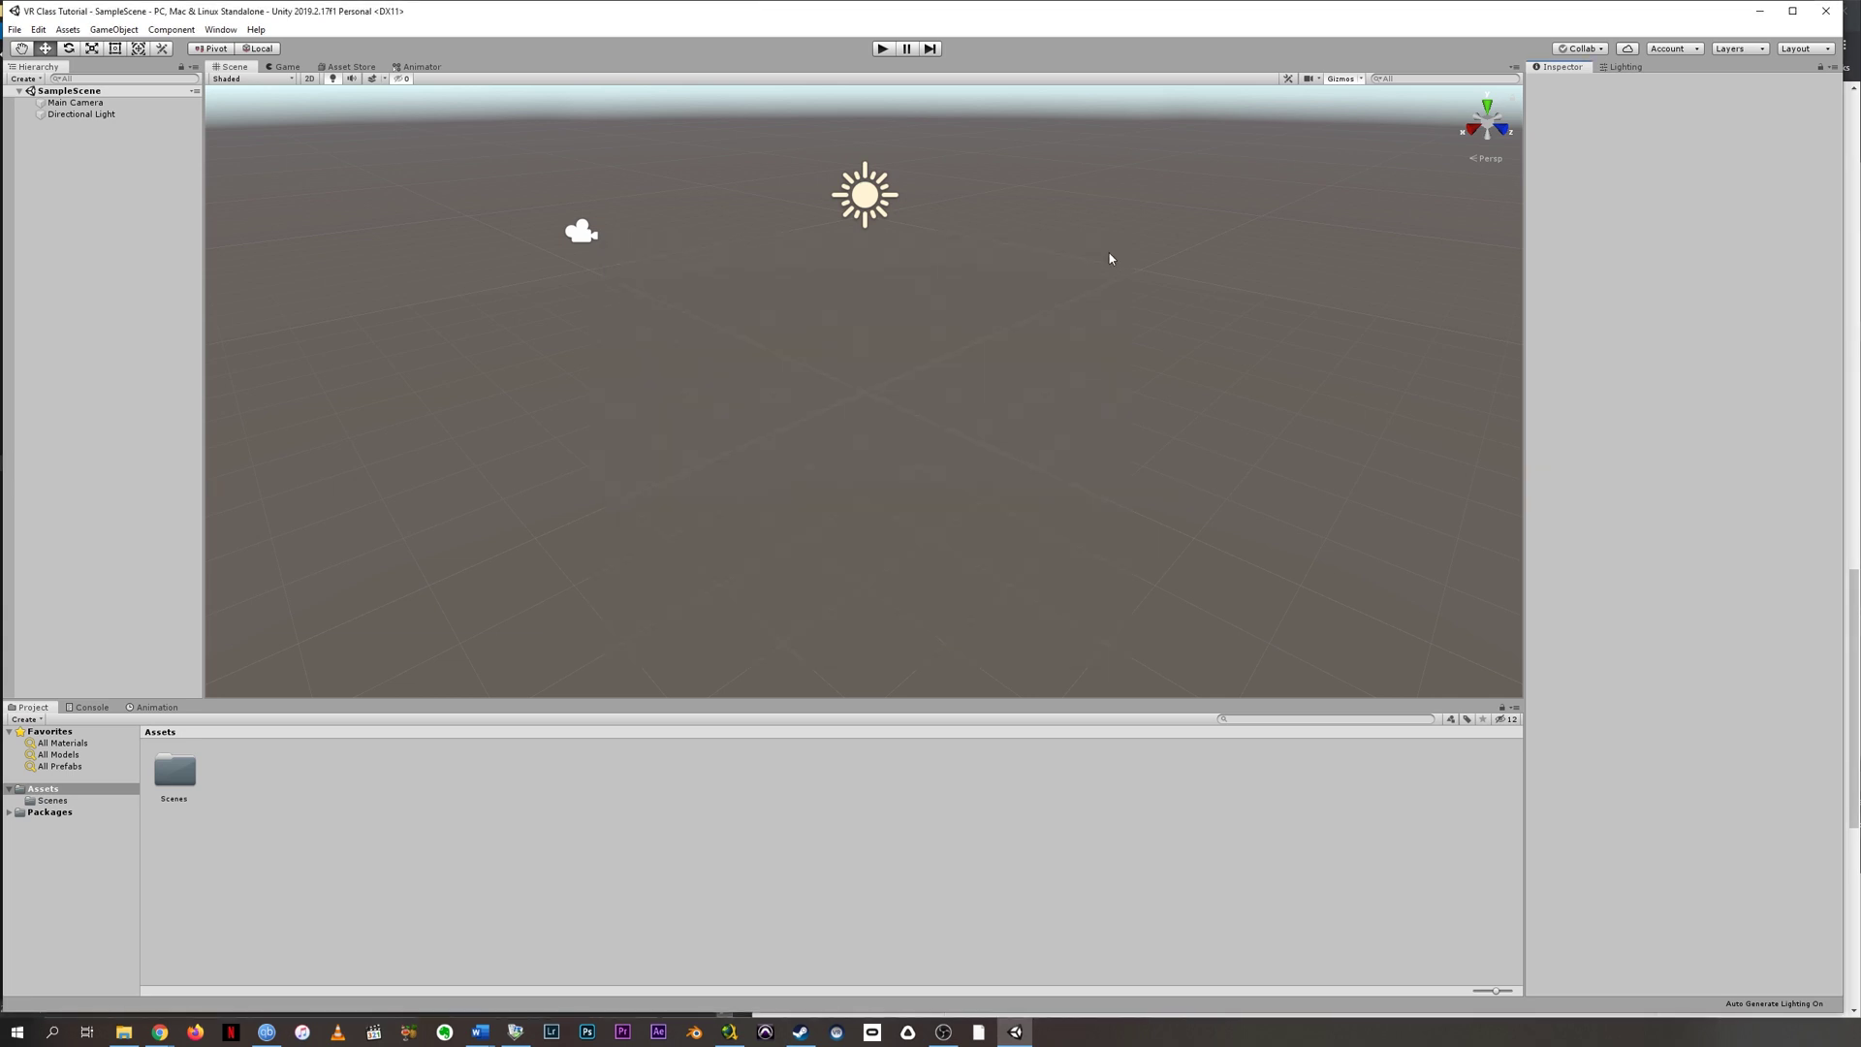
Step: Switch to Chrome and review the README section on adding the package to the Unity project manifest, including the example code
left_click(1854, 625)
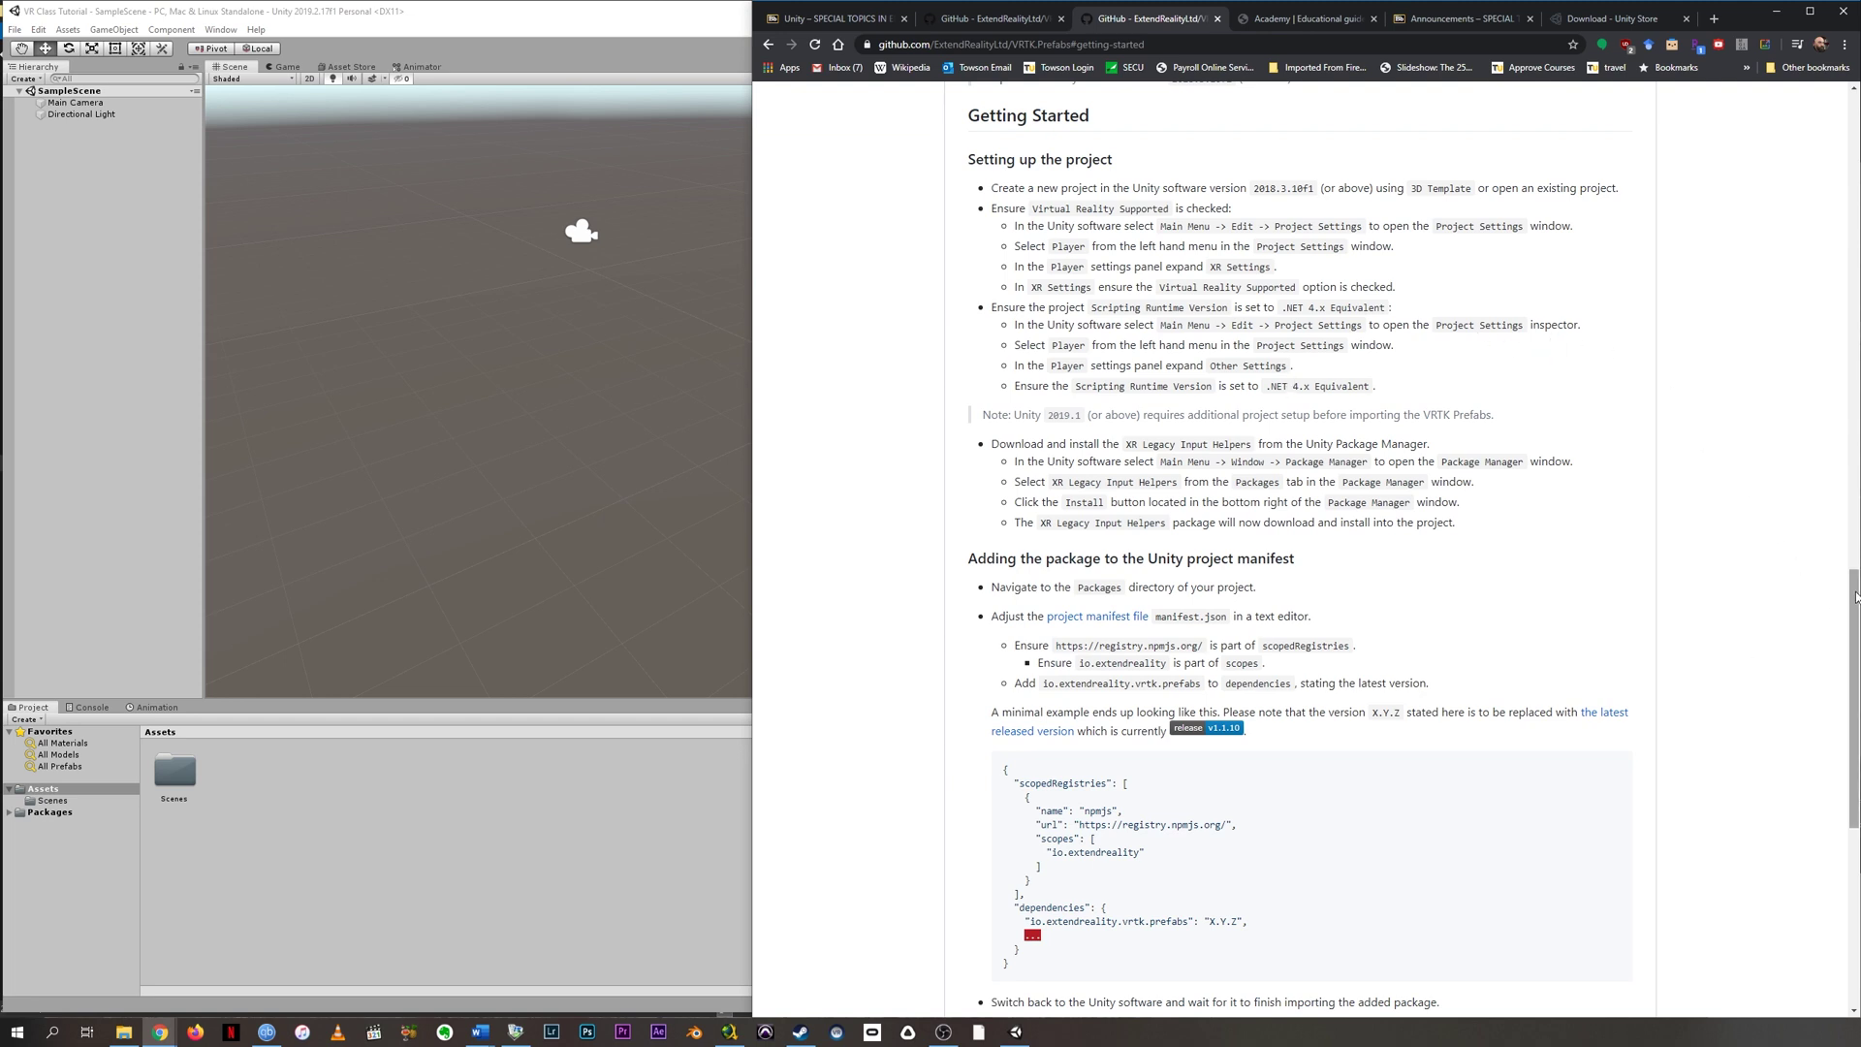
left_click_drag(1855, 596, 1856, 726)
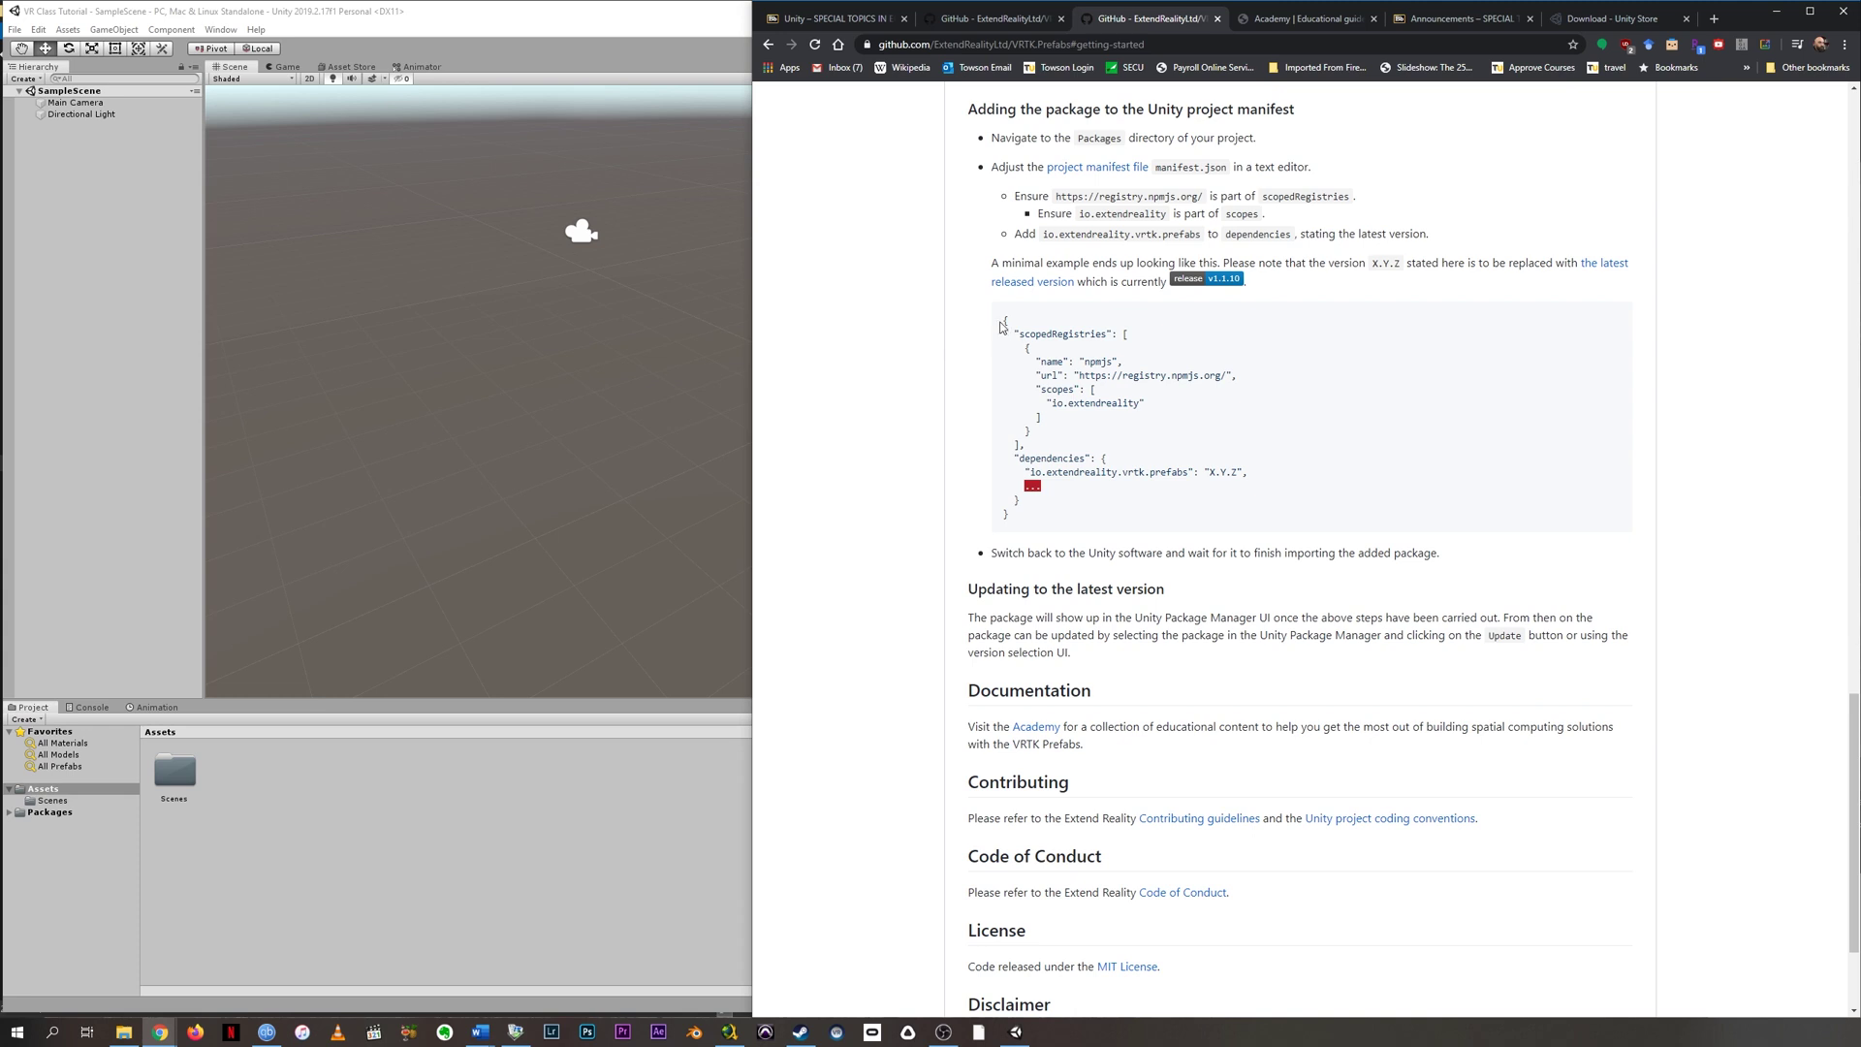
left_click_drag(1006, 322, 1180, 494)
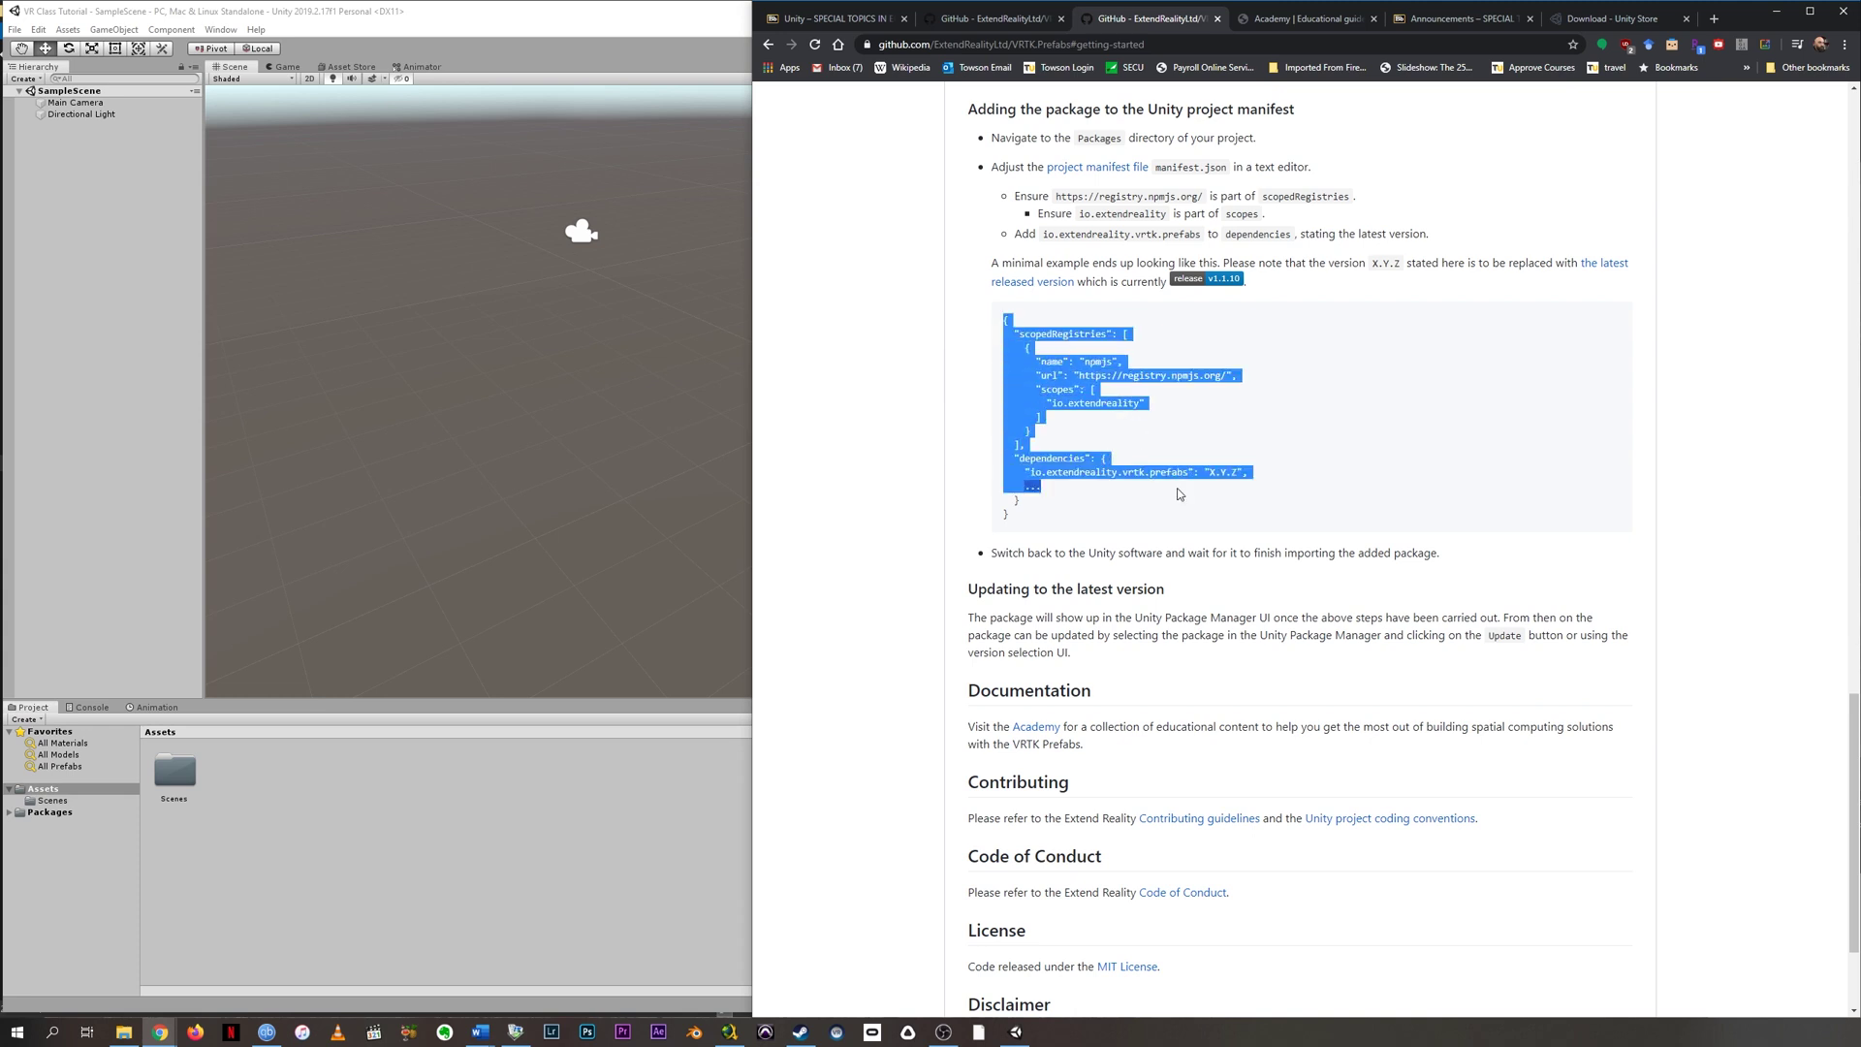
left_click(1290, 436)
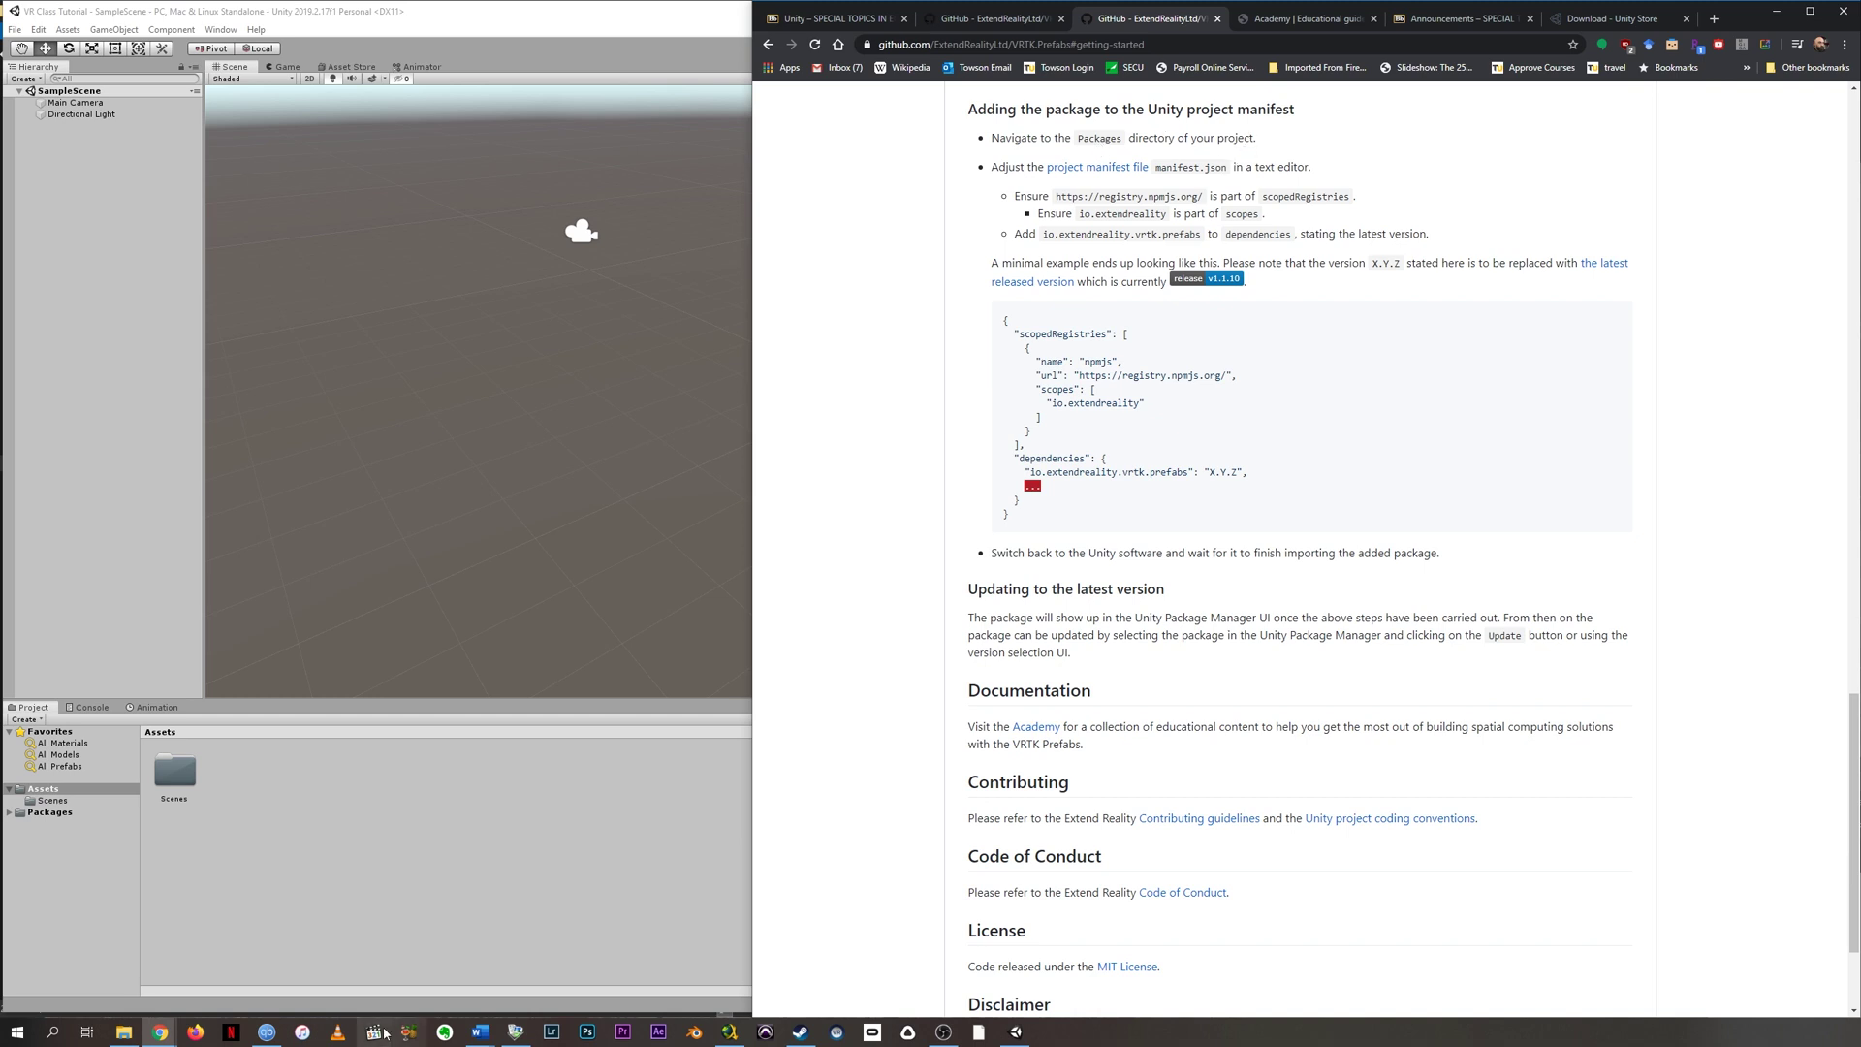
Step: Switch to File Explorer and open the Packages folder inside the VR Class Tutorial project folder
left_click(122, 1033)
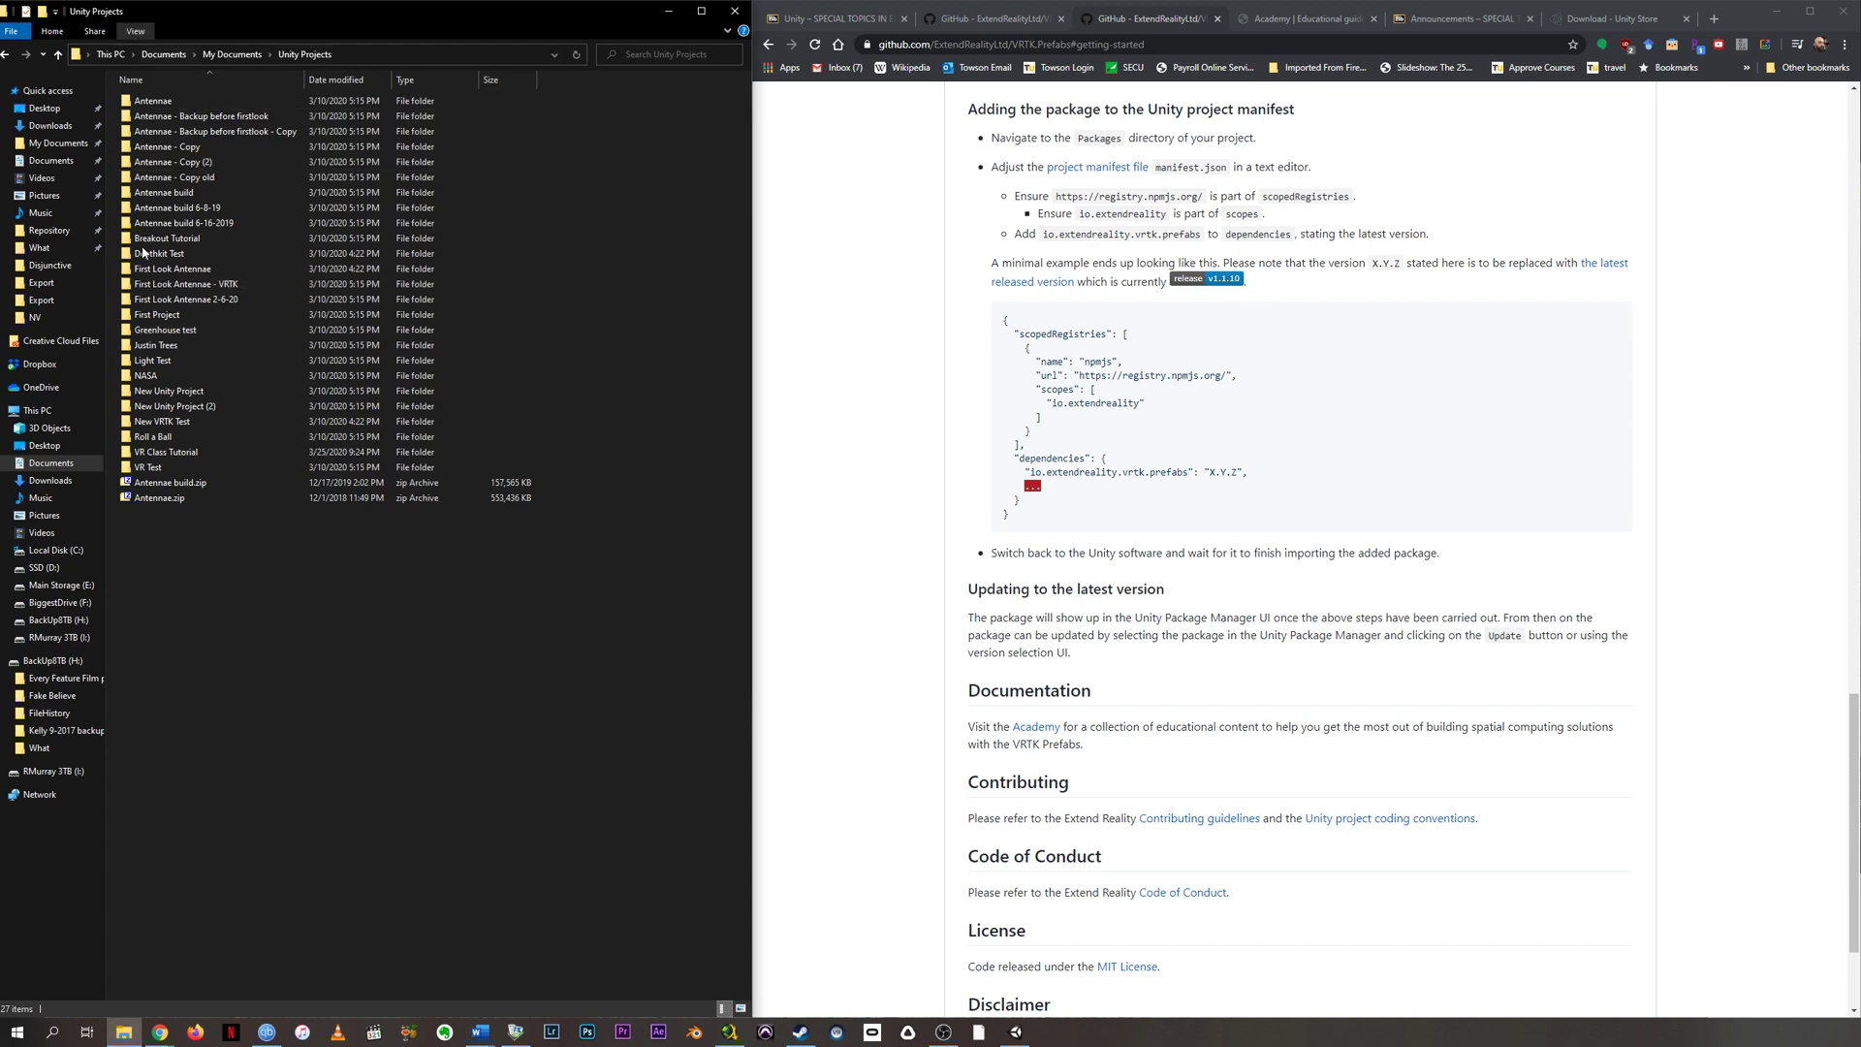
left_click(308, 498)
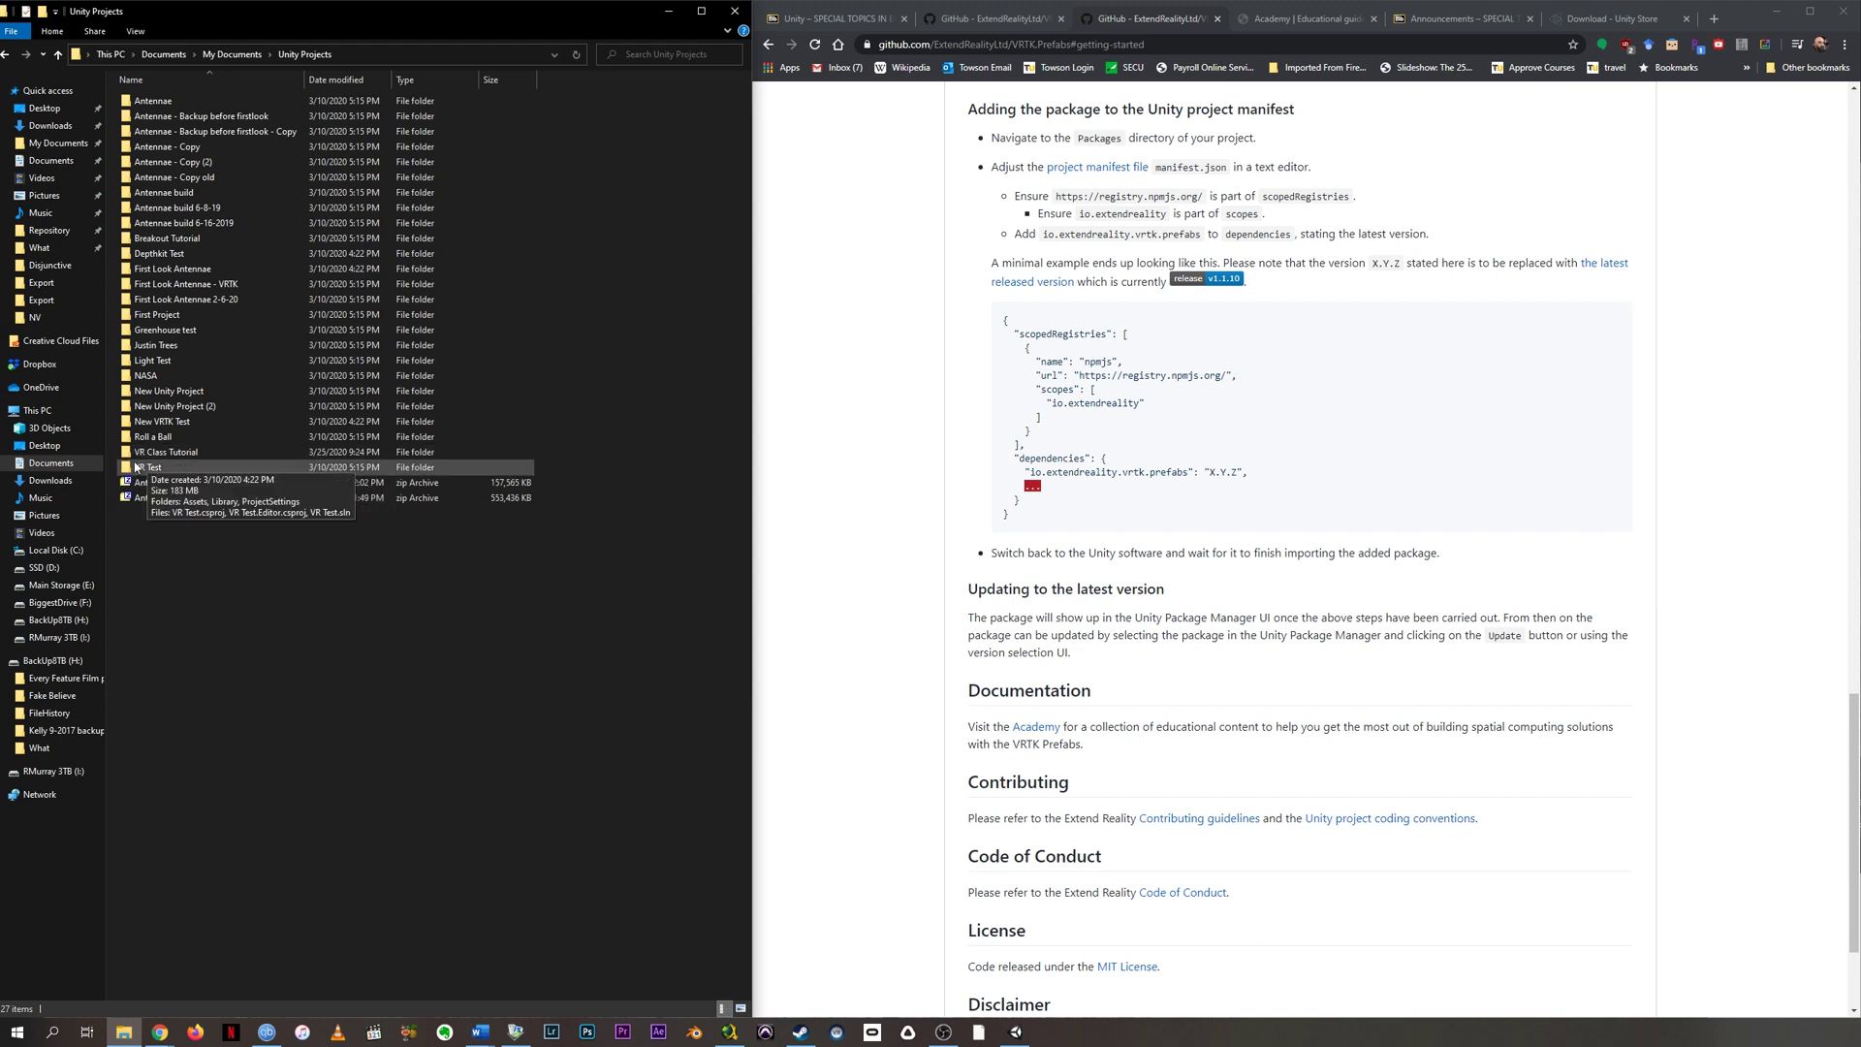
left_click(173, 456)
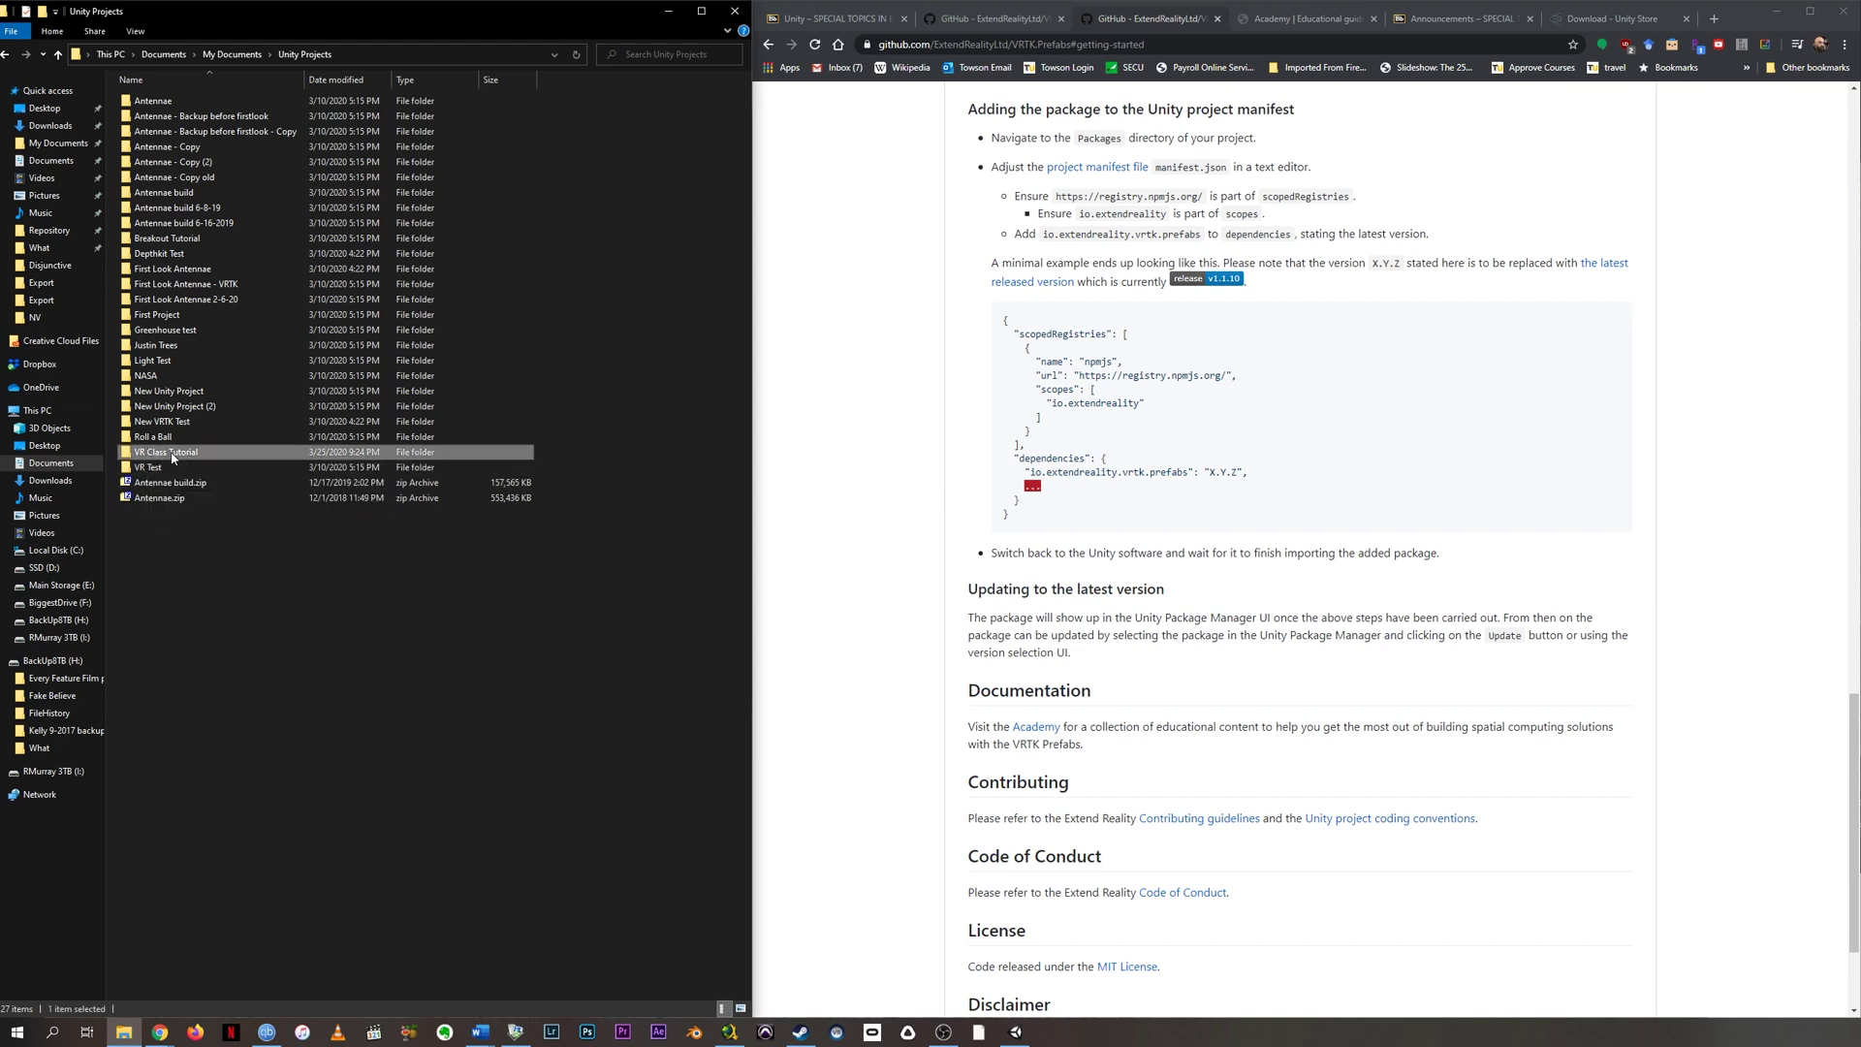
double_click(172, 456)
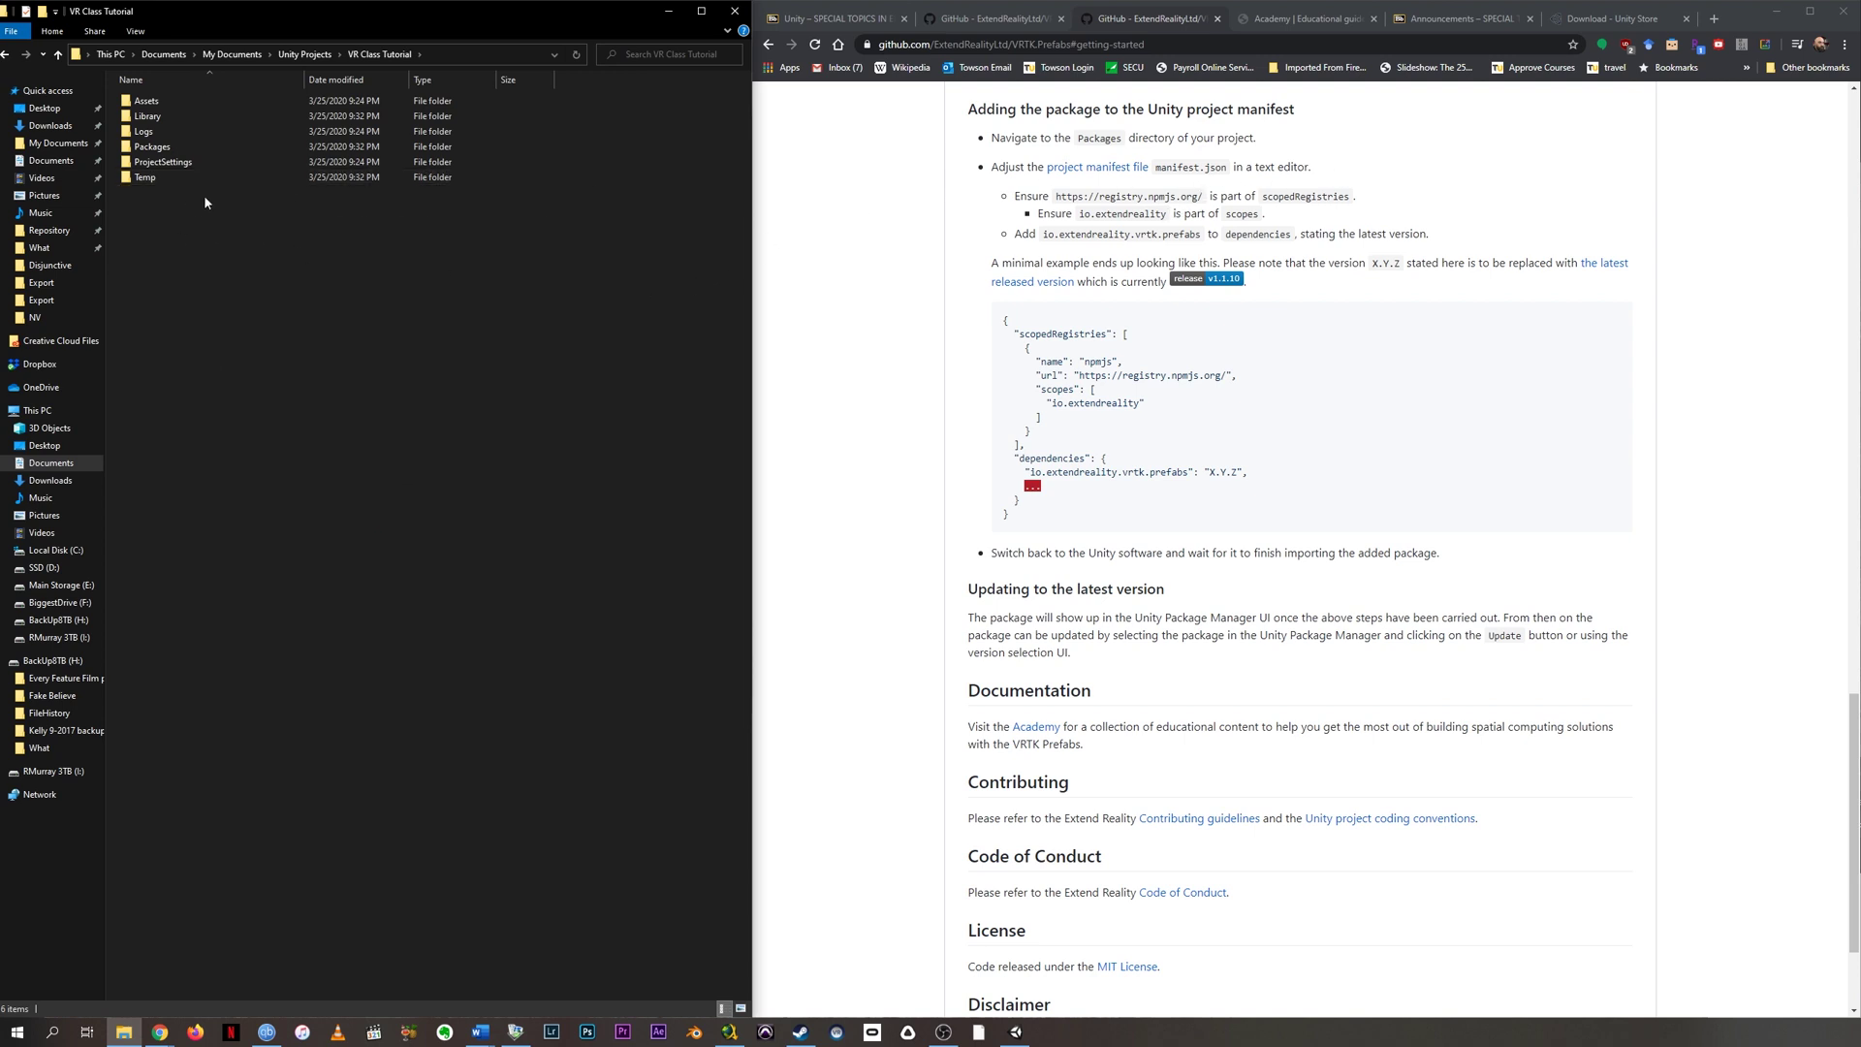
double_click(155, 147)
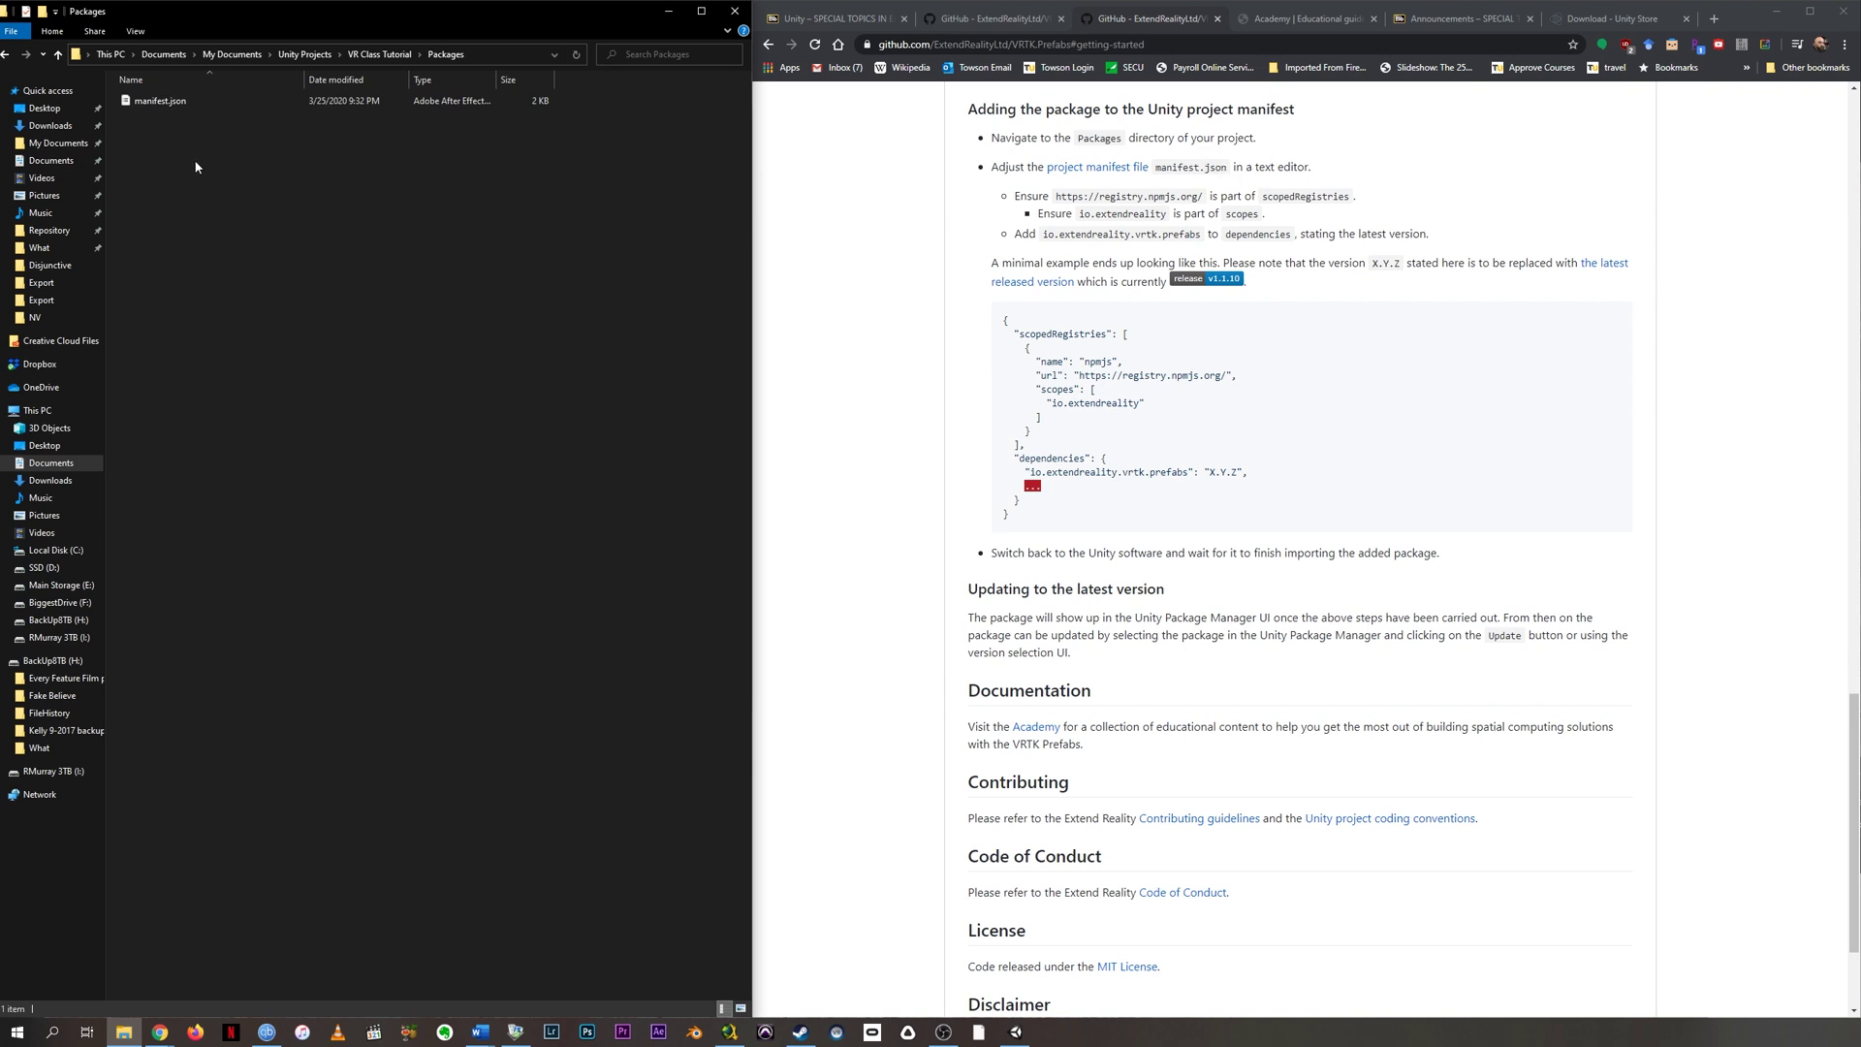
Step: Open manifest.json in Notepad without making it the default app for .json files, and enlarge the window to full screen height
right_click(167, 107)
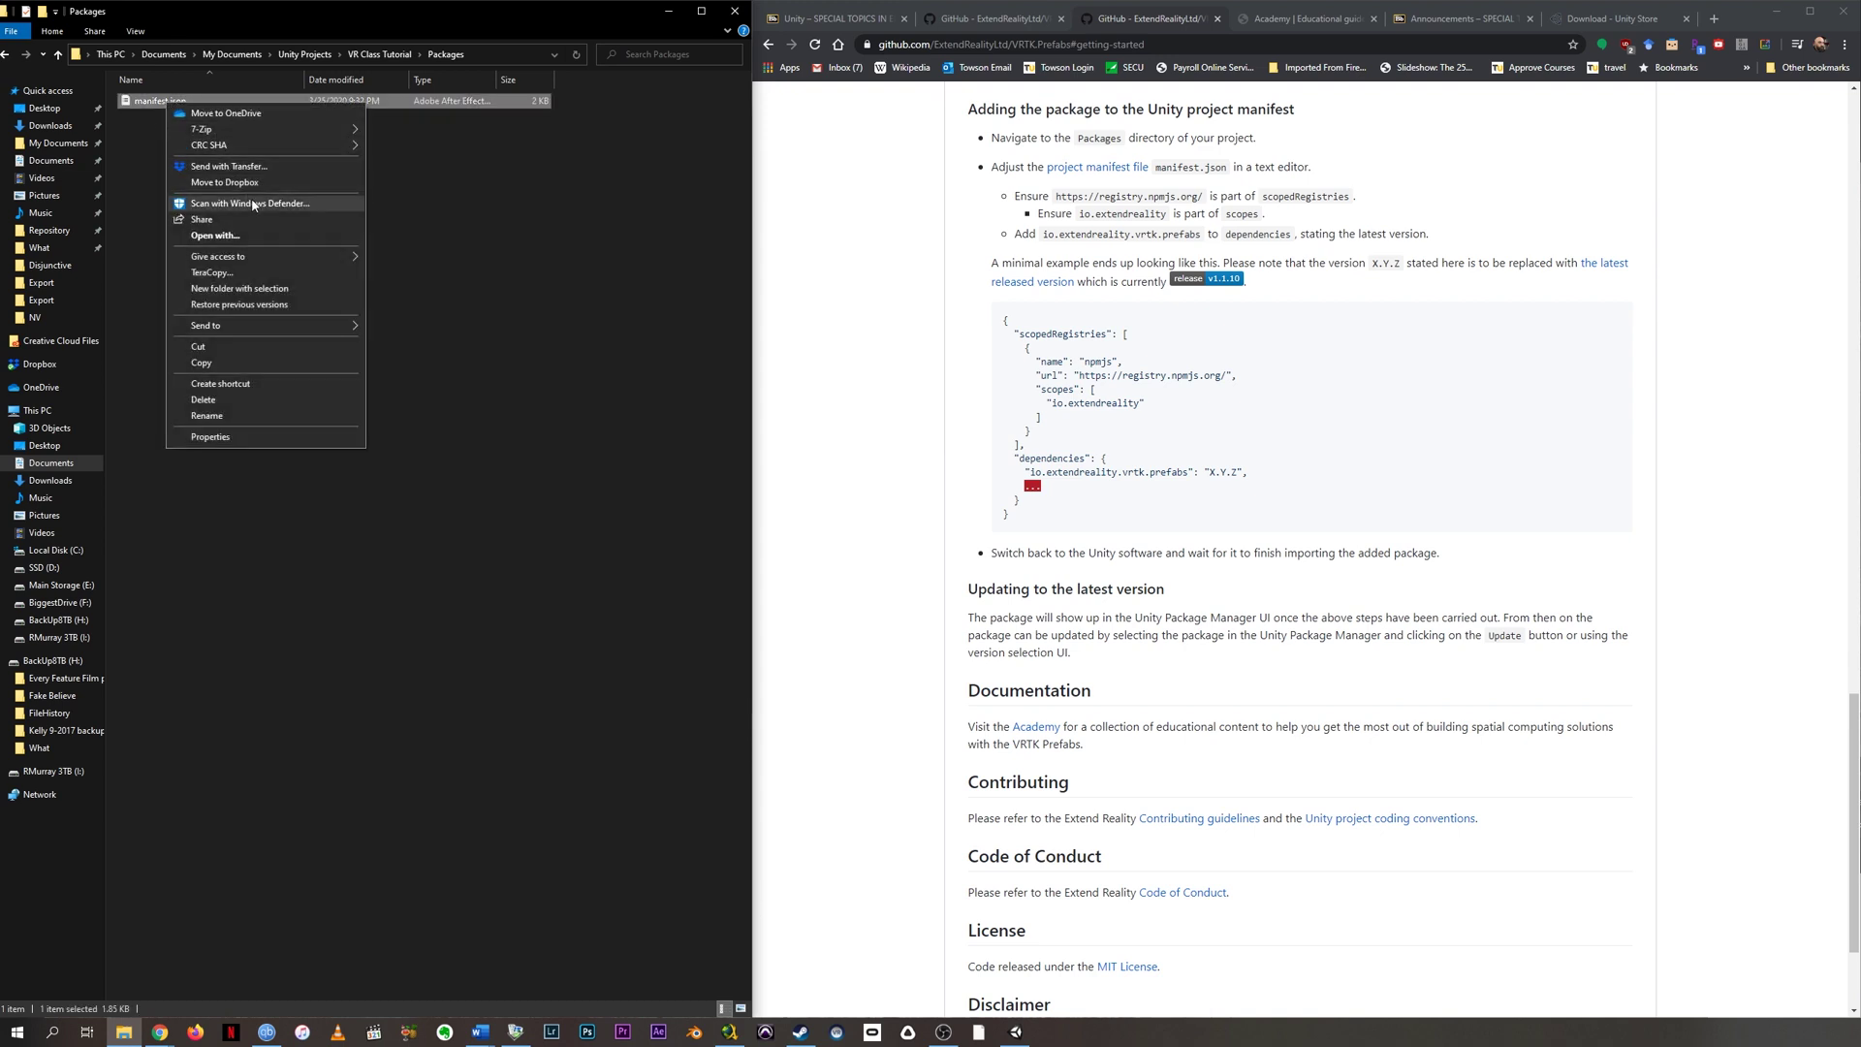
left_click(215, 236)
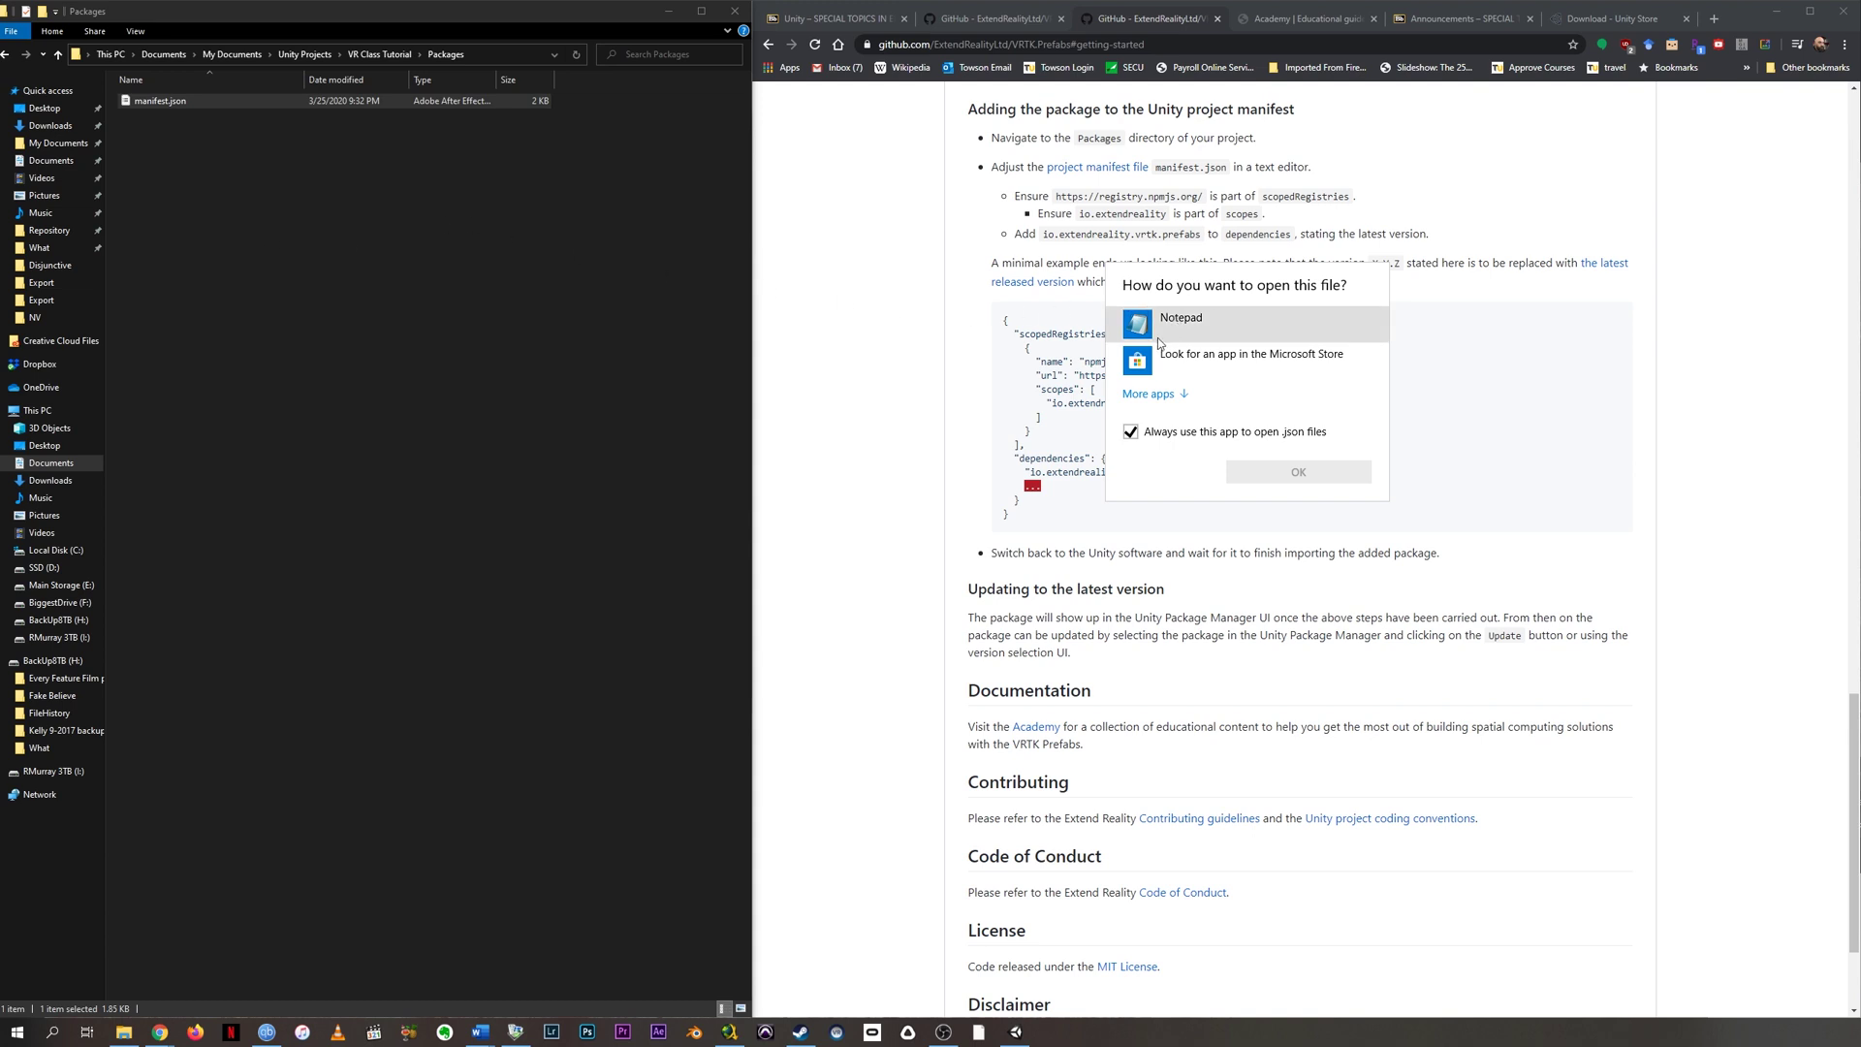
left_click(1131, 433)
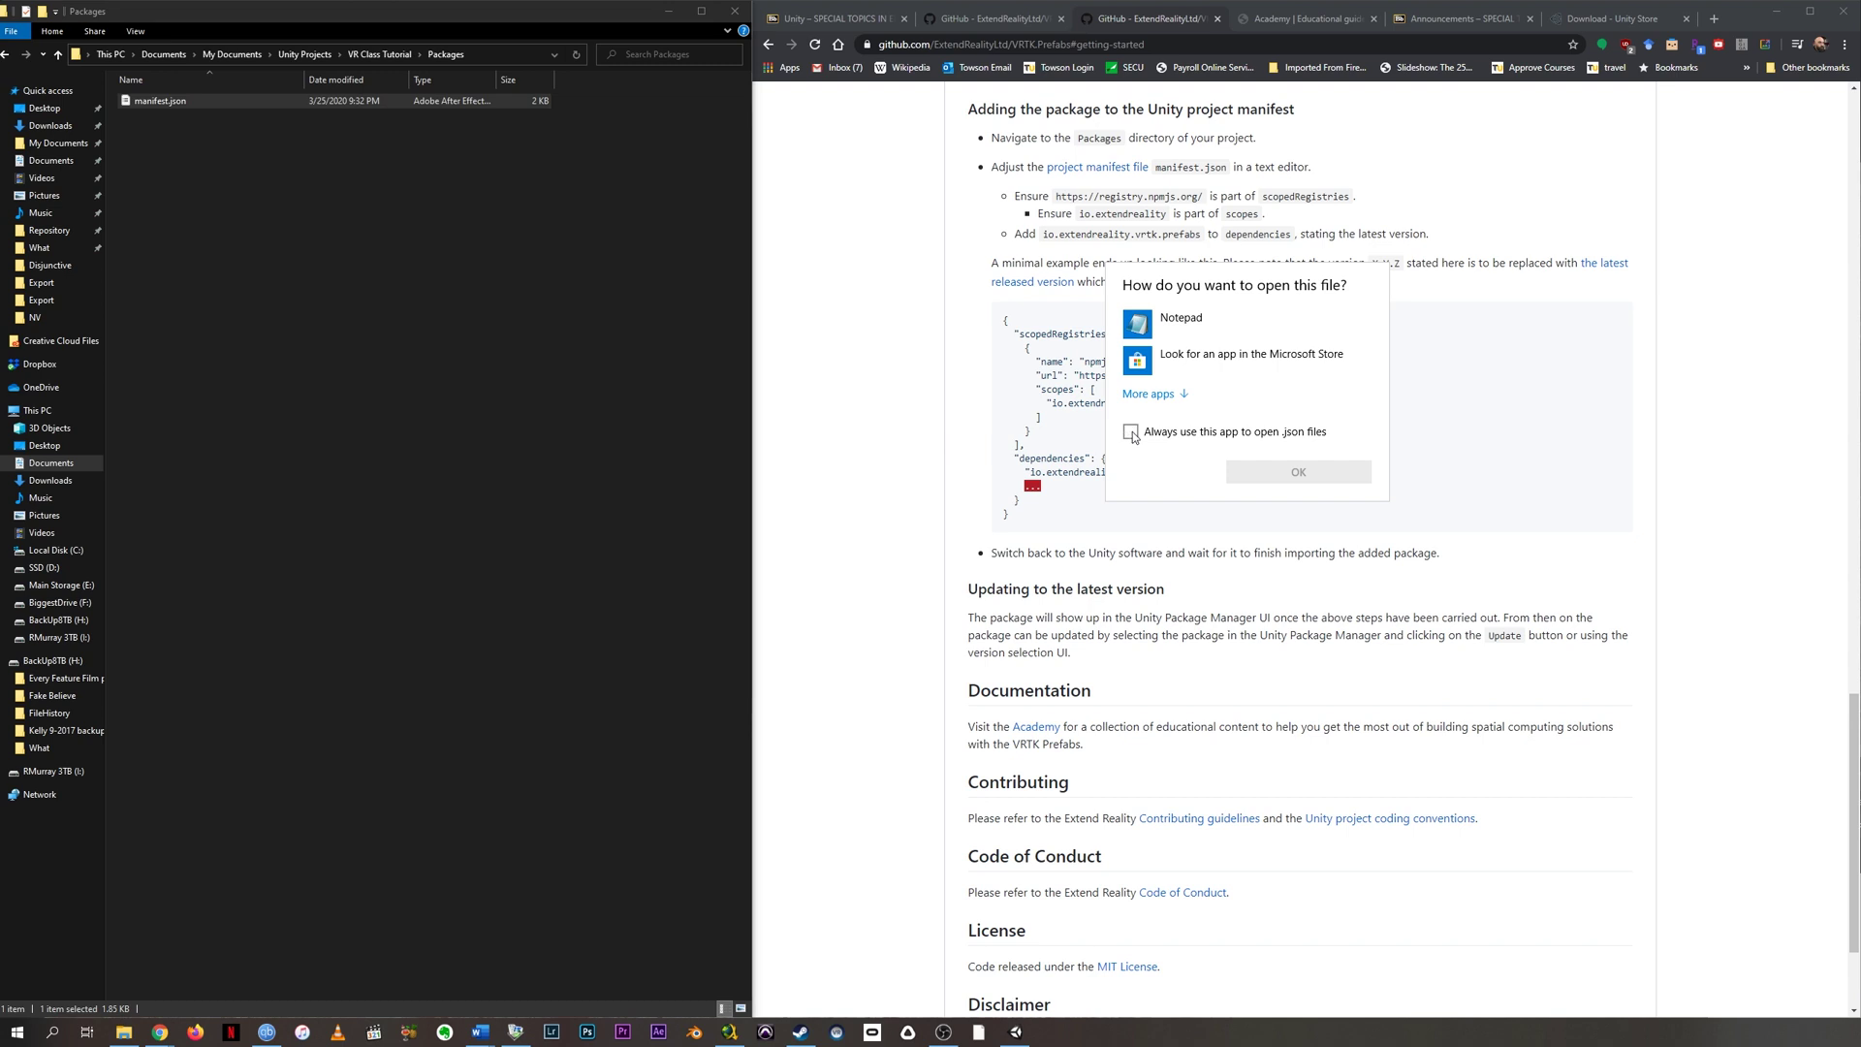
left_click(1155, 332)
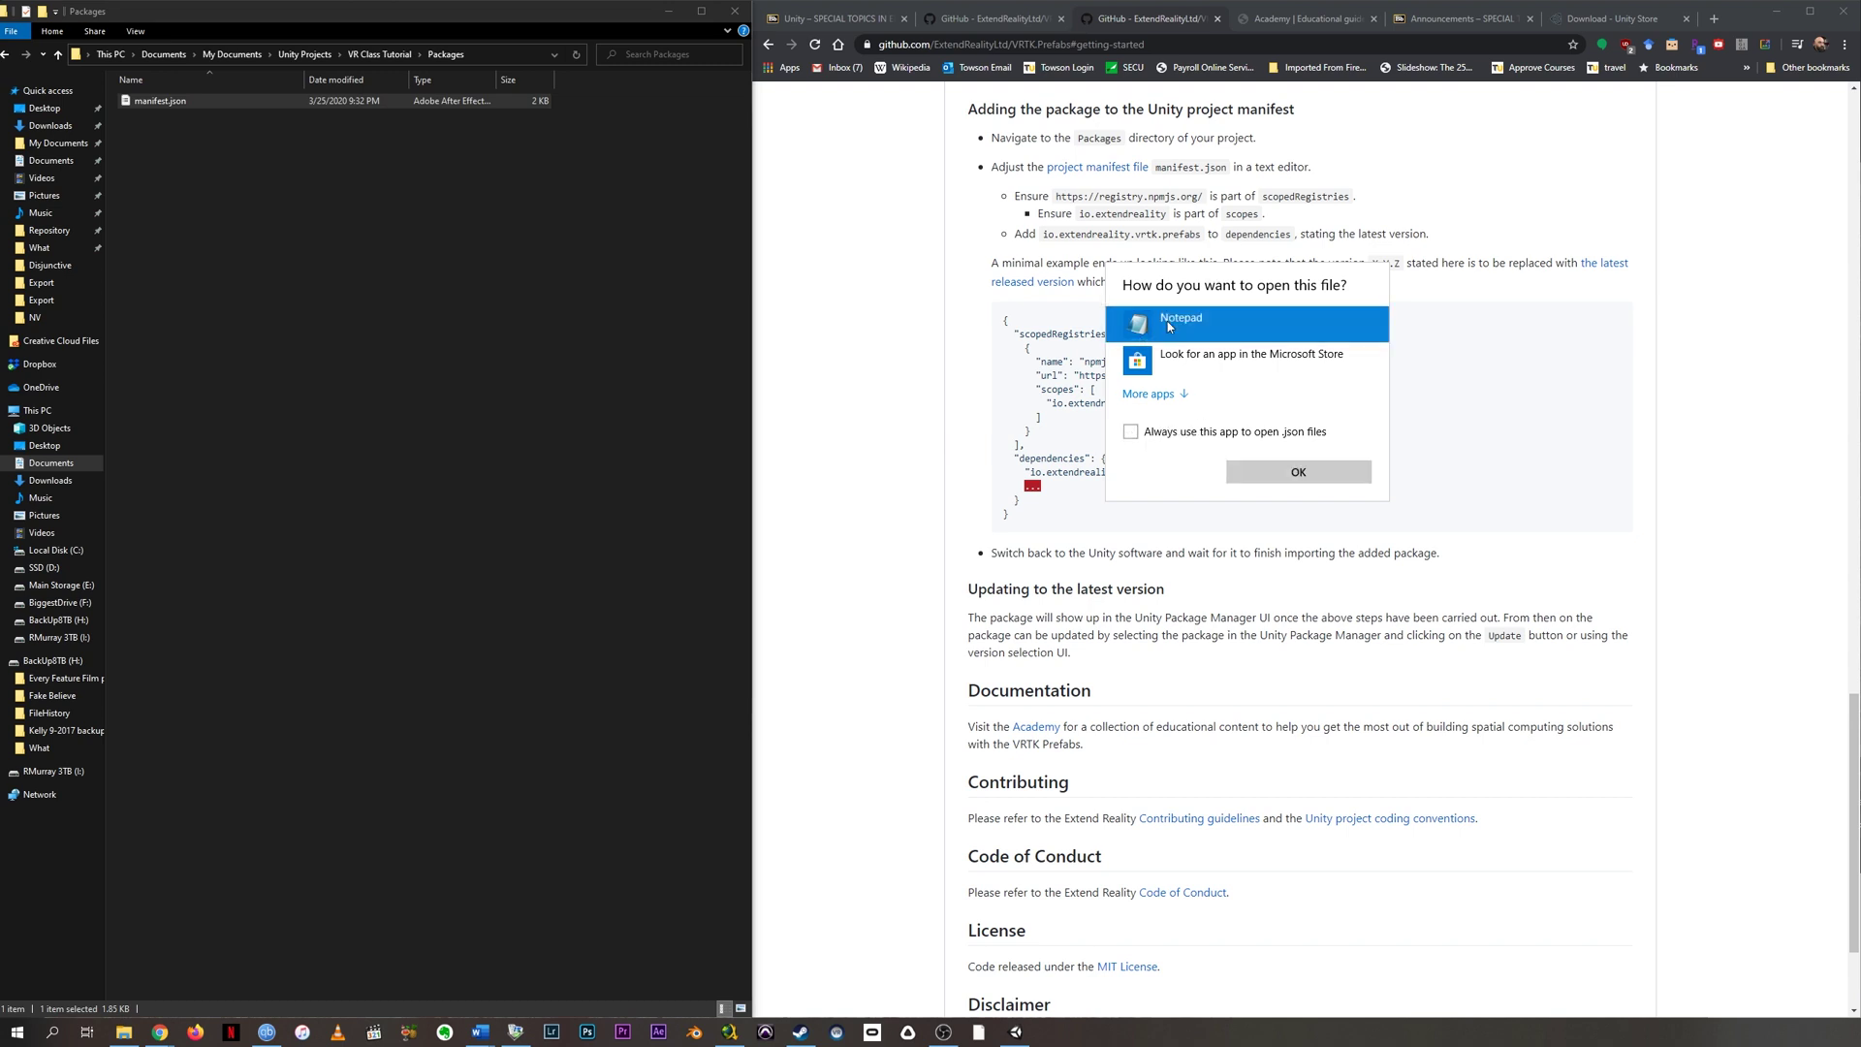
left_click(1288, 479)
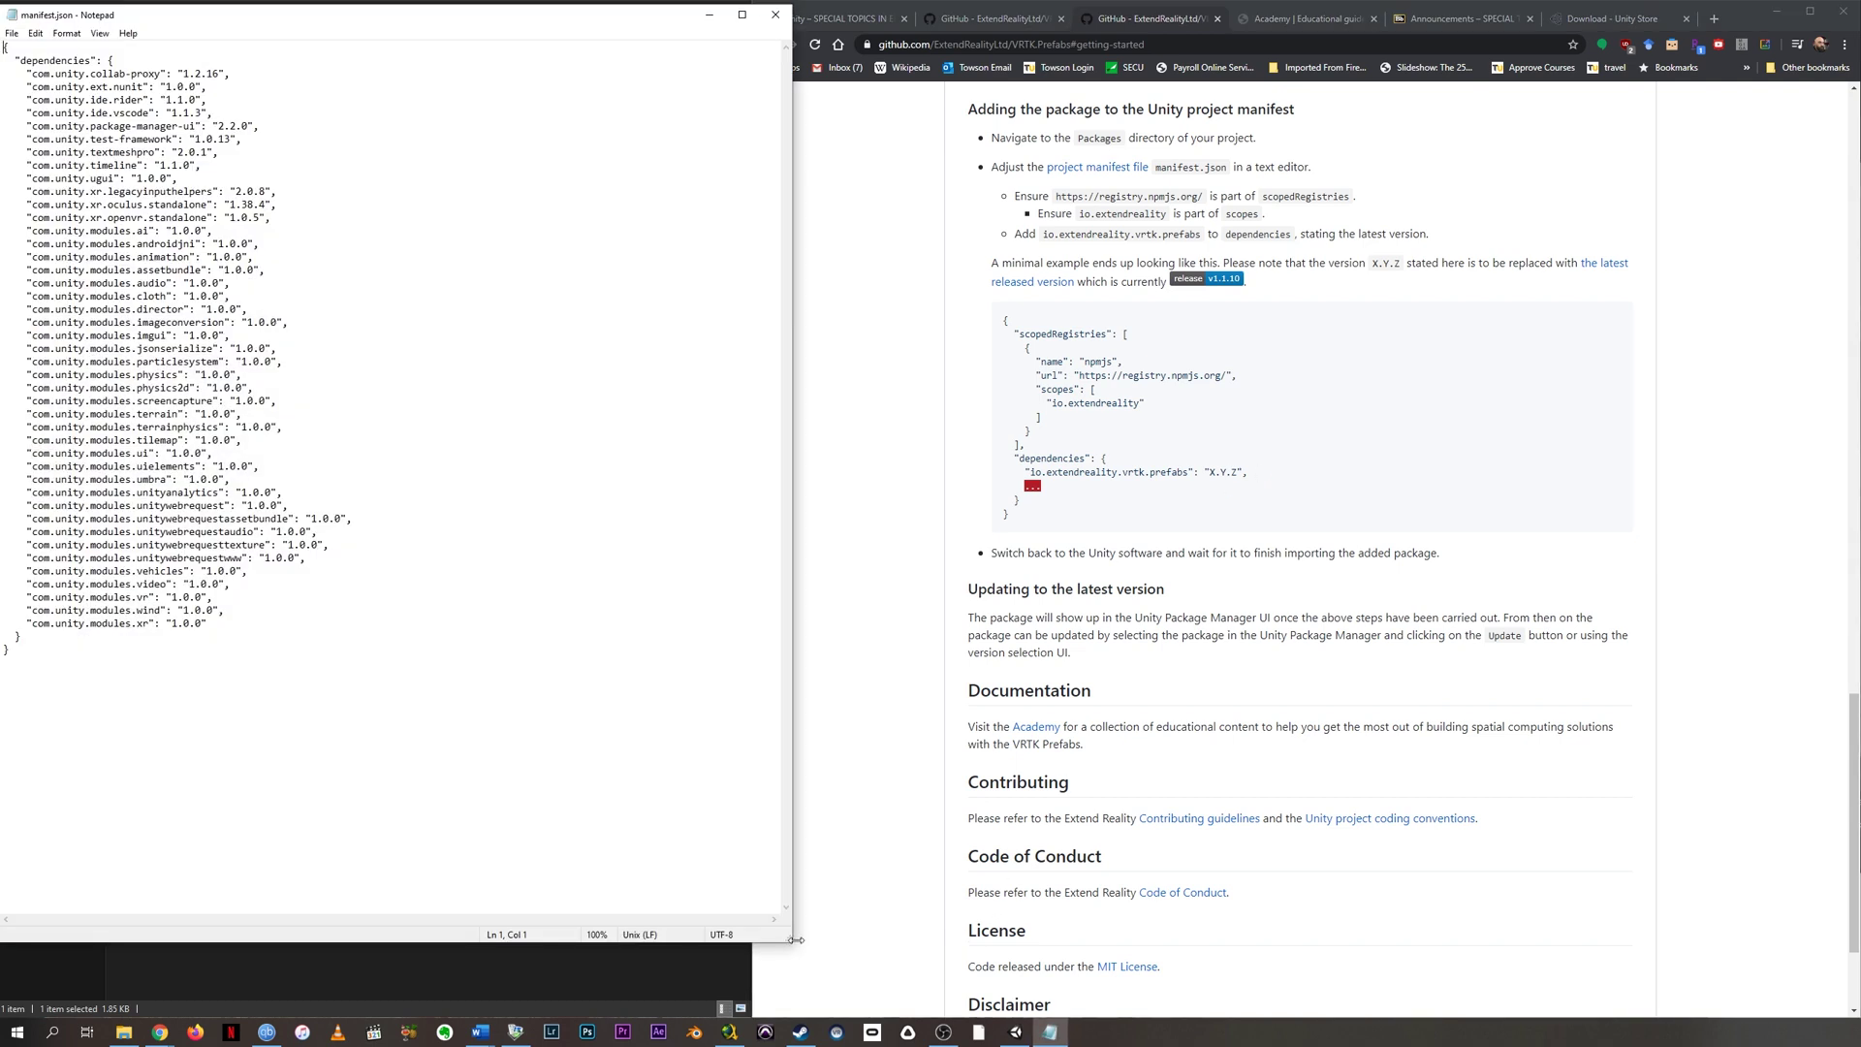
left_click_drag(793, 940, 821, 1015)
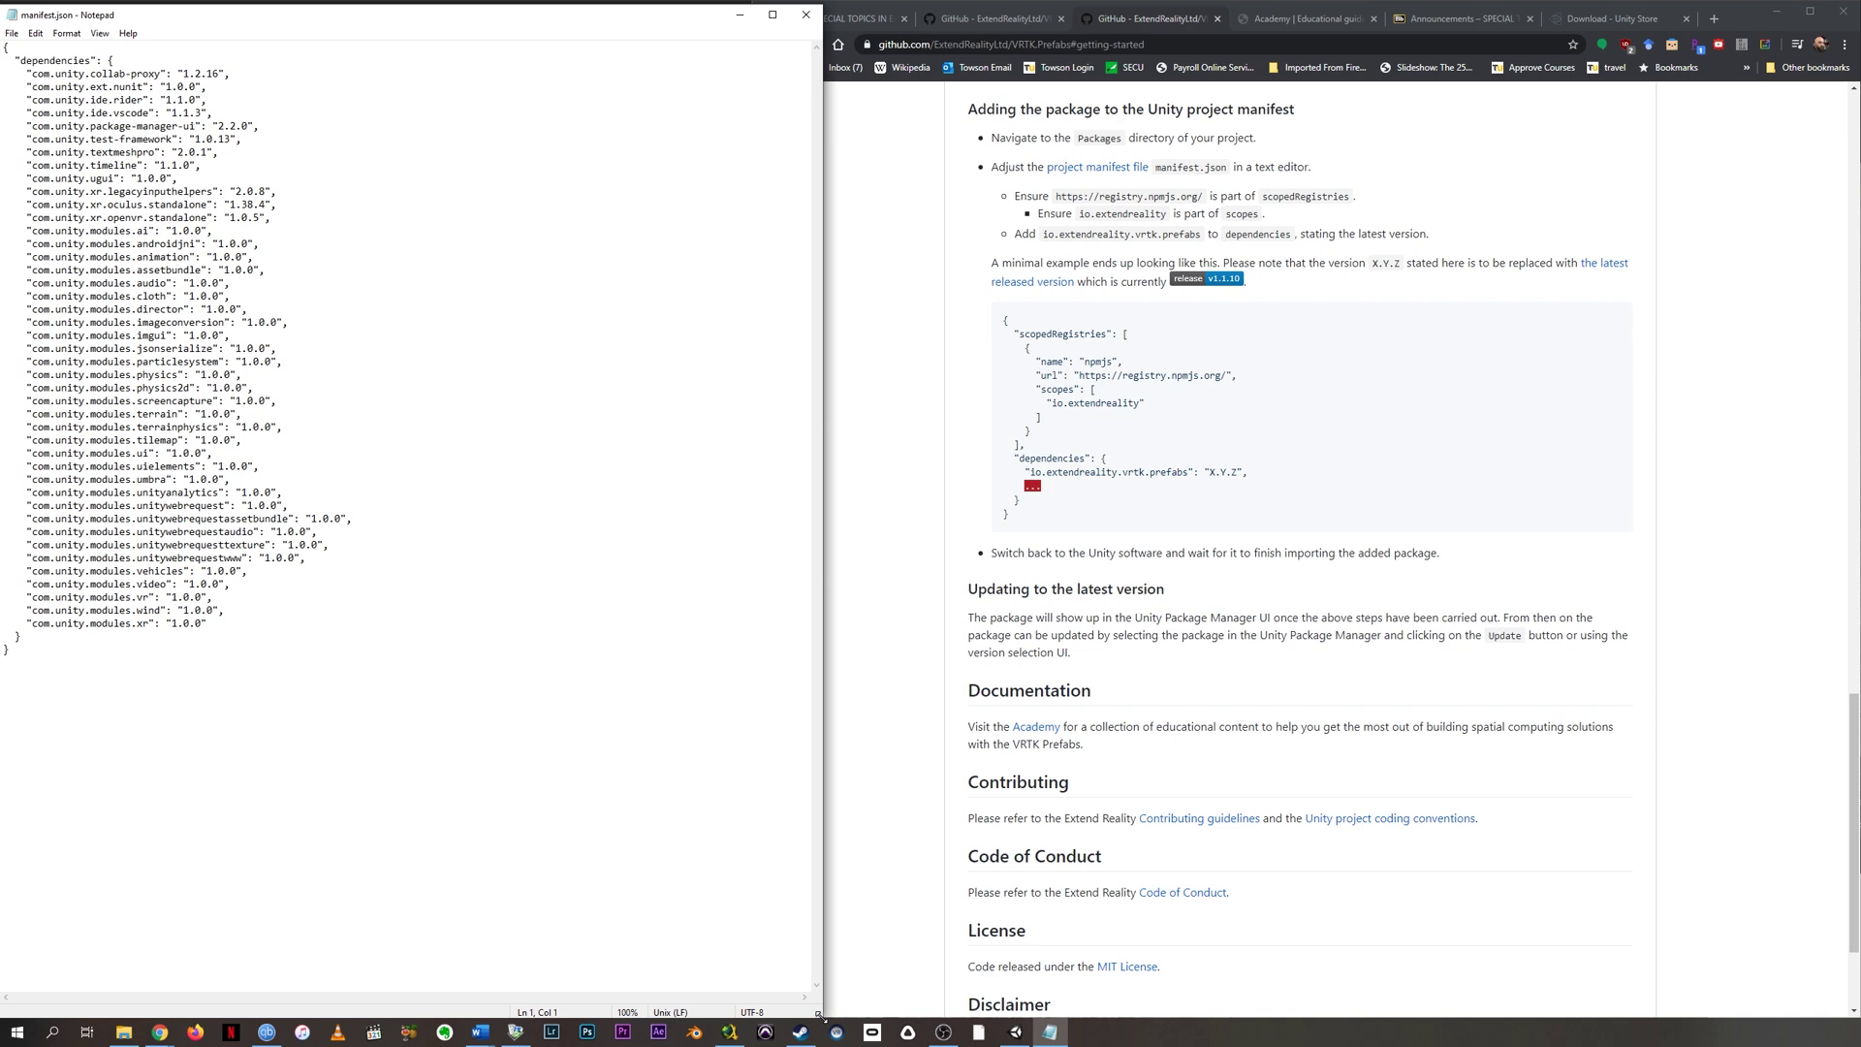
double_click(819, 1015)
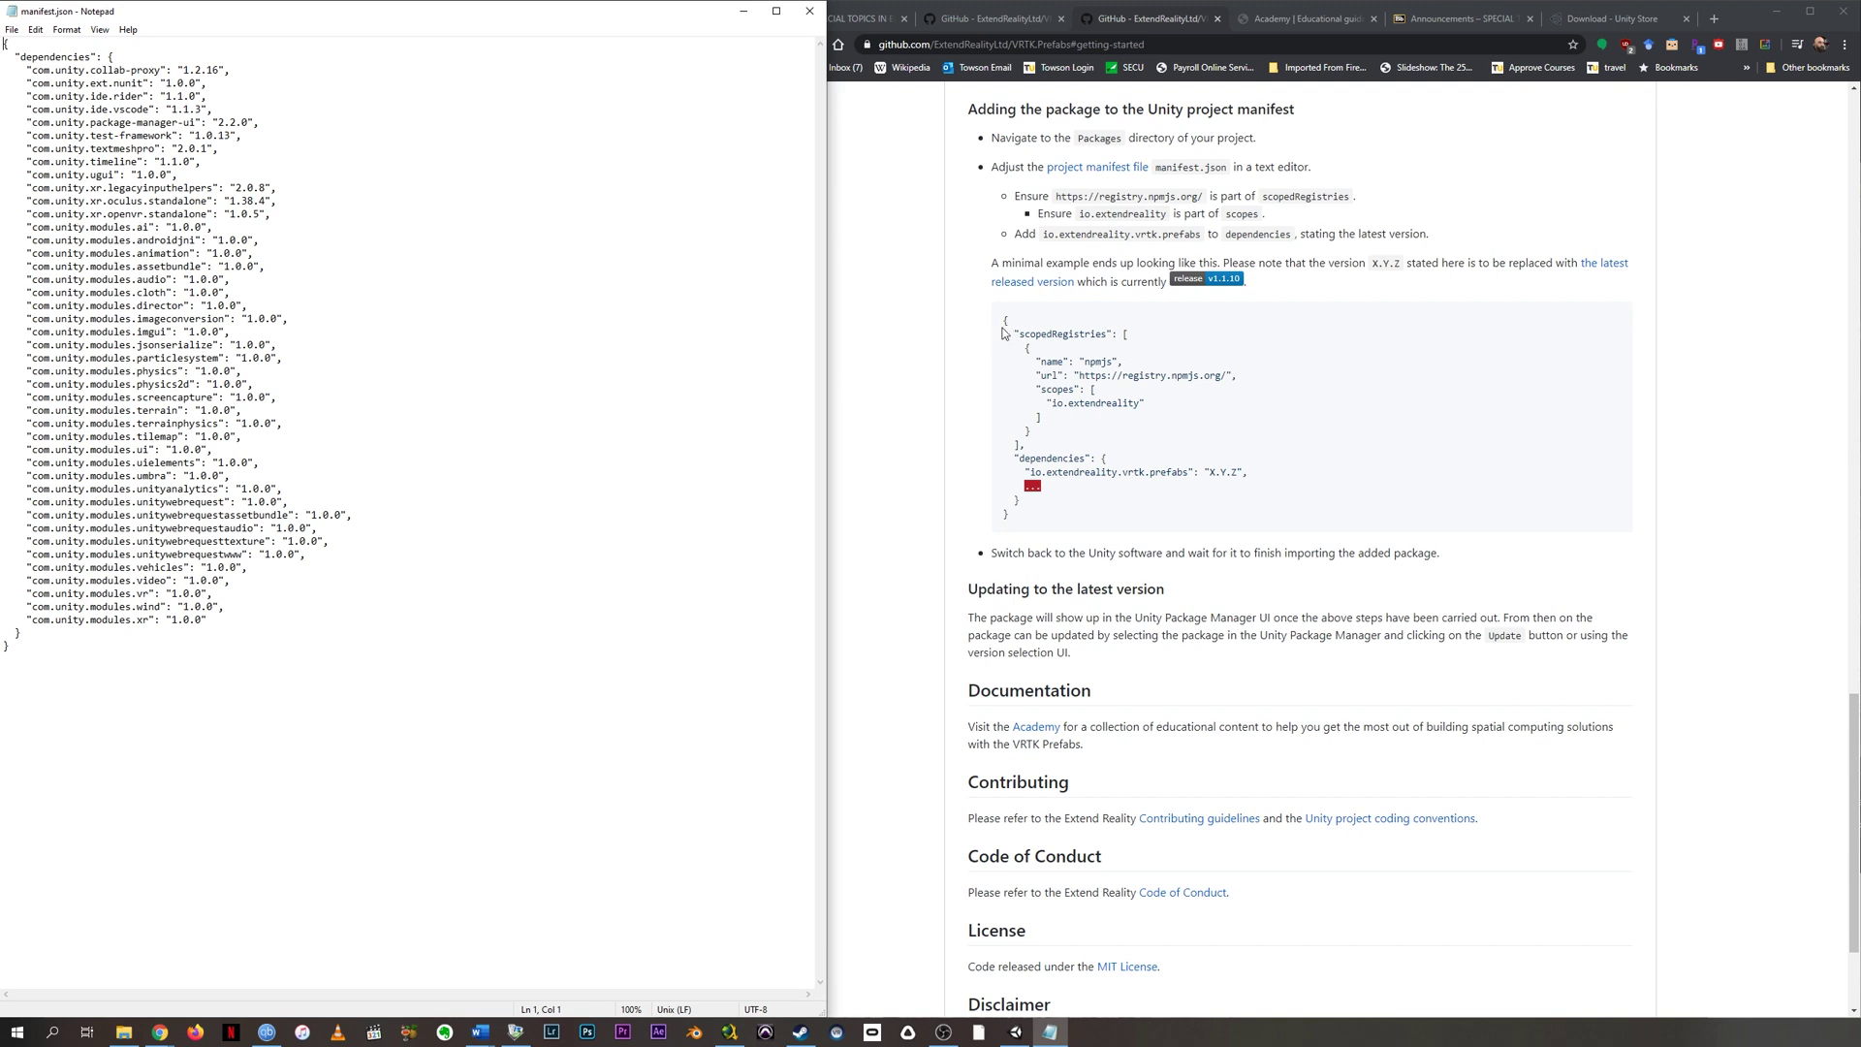
Step: Copy the README example from its opening brace through the io.extendreality.vrtk.prefabs line and paste it over manifest.json's opening brace and dependencies line
left_click(1005, 333)
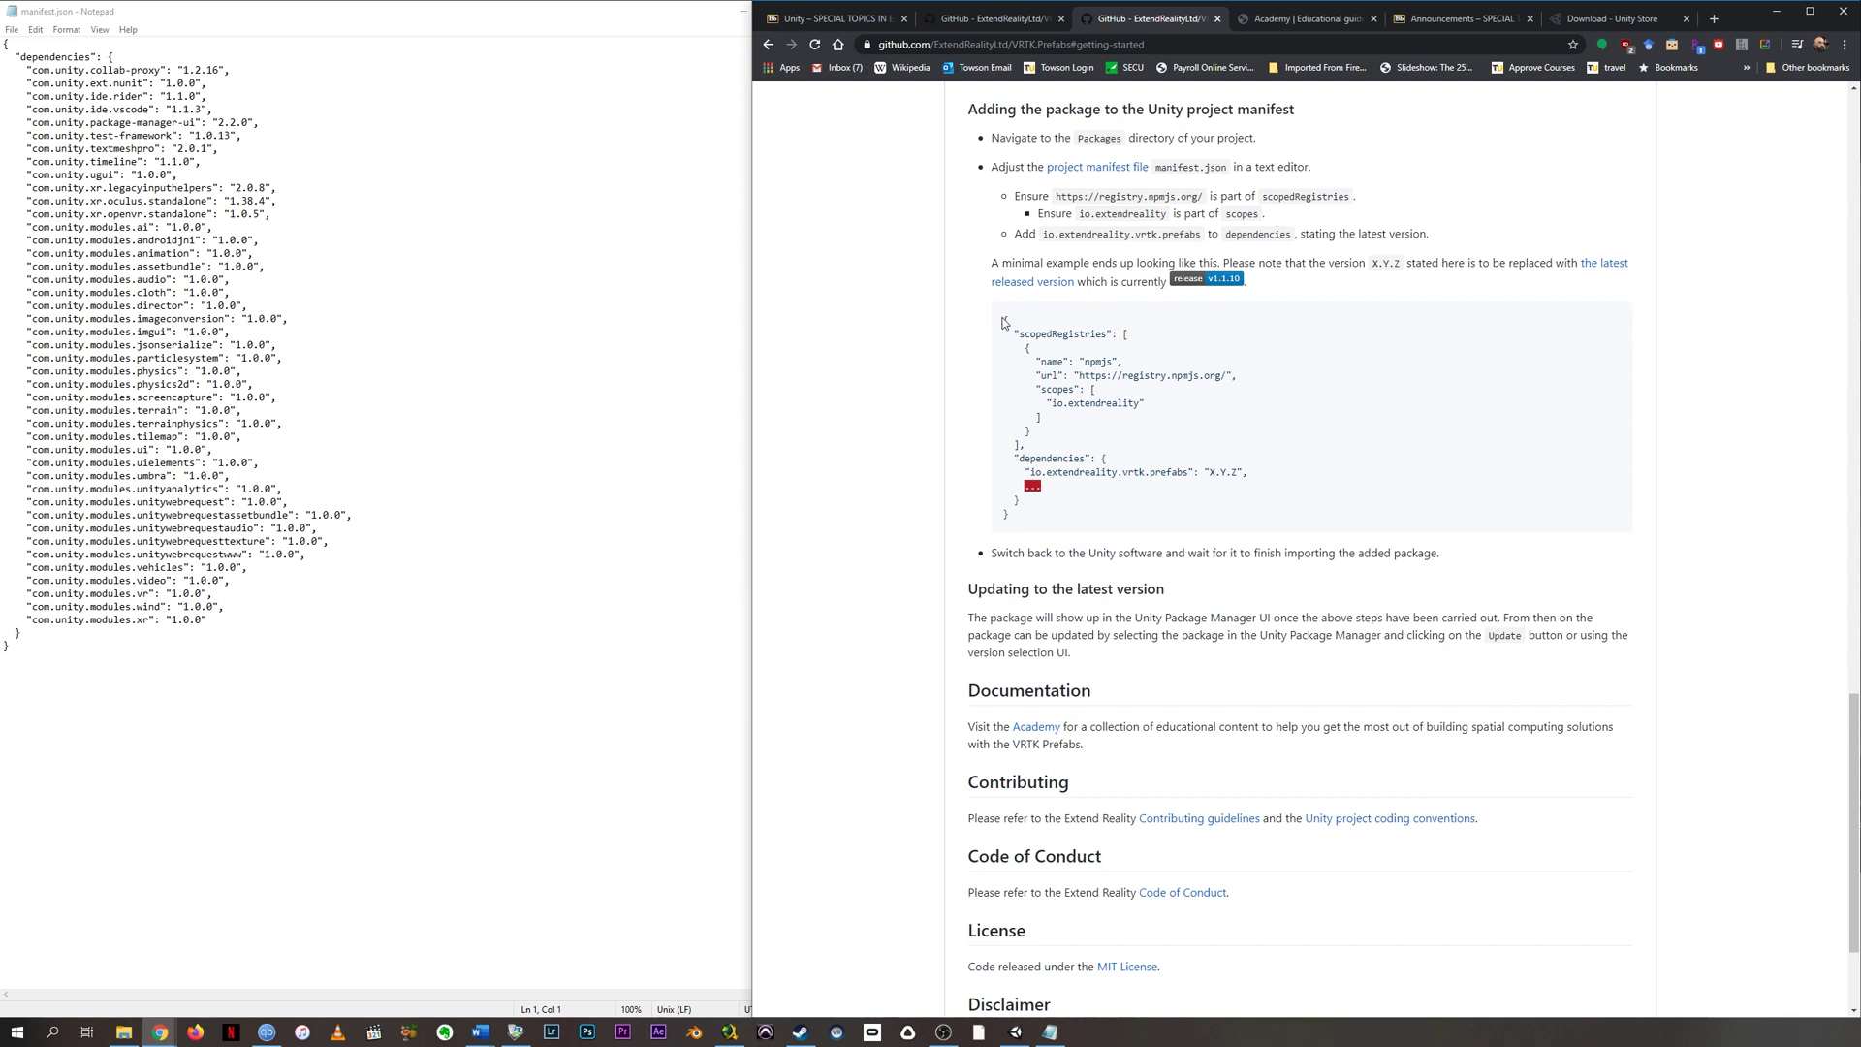
left_click_drag(1004, 323, 1302, 475)
key("ctrl+c")
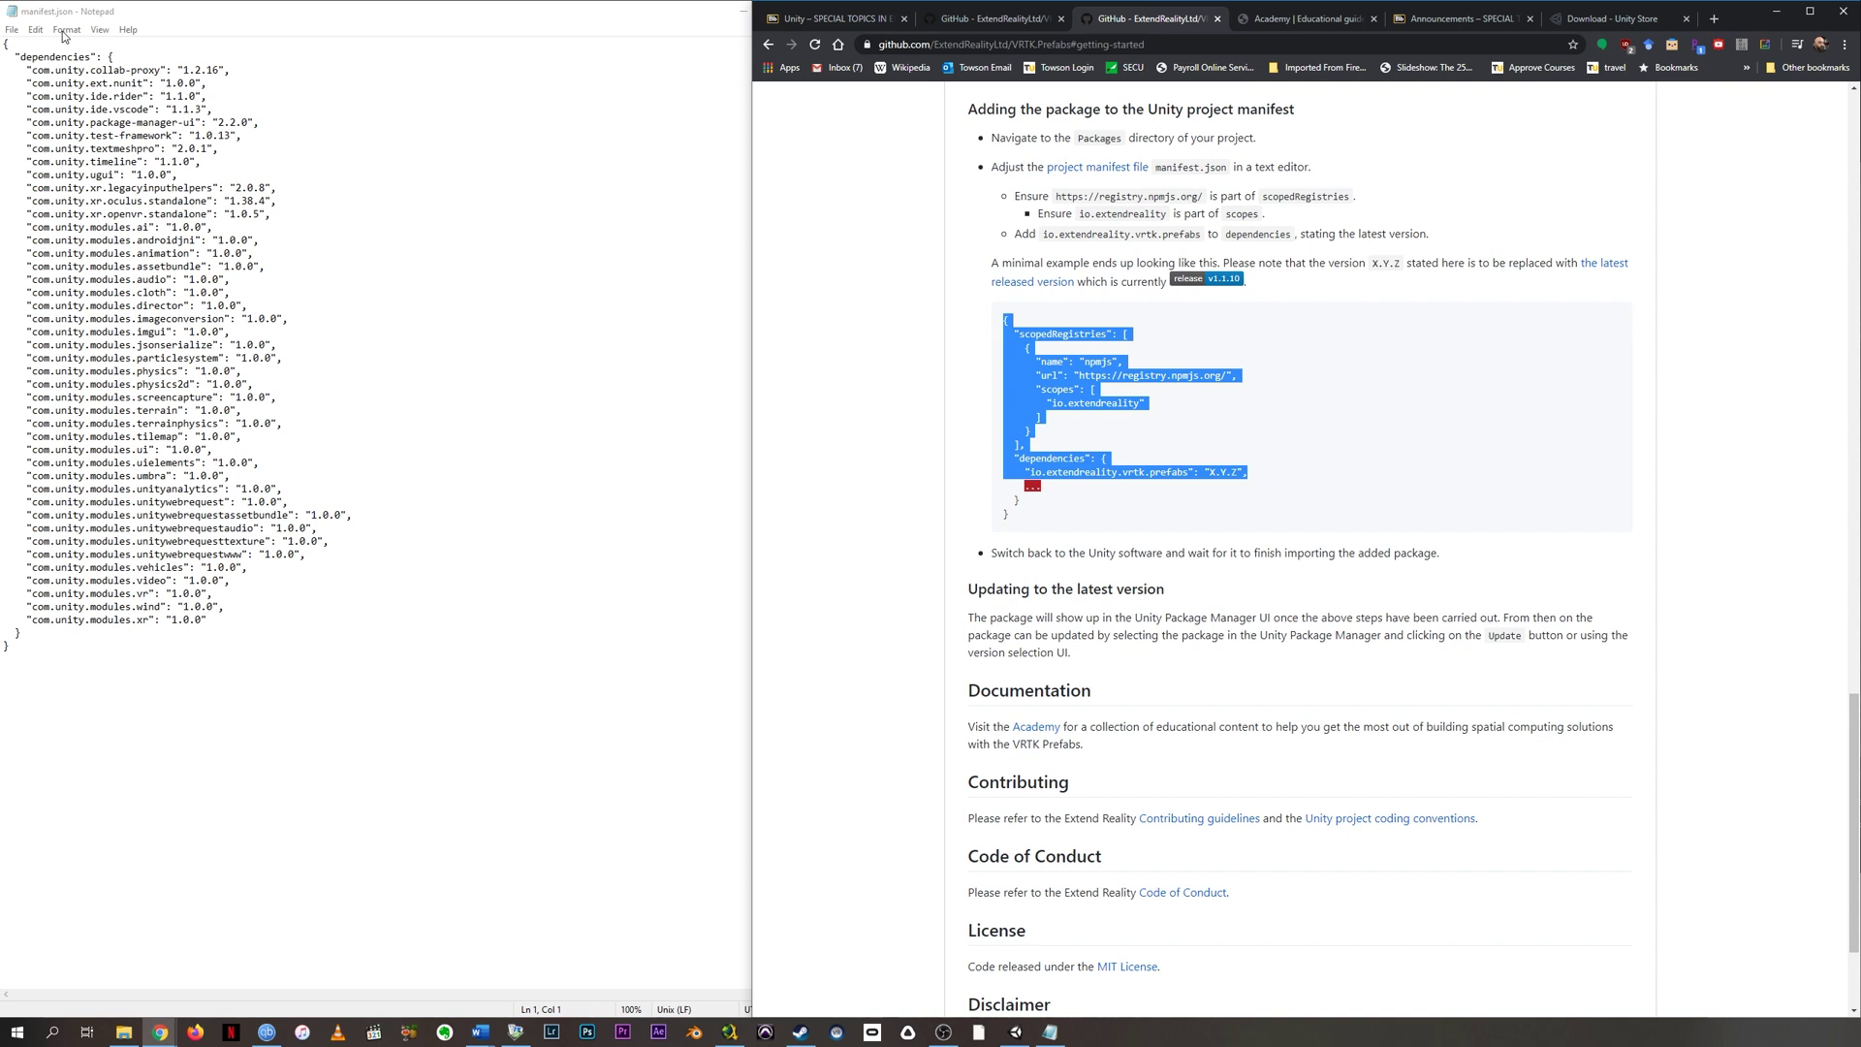
left_click(153, 16)
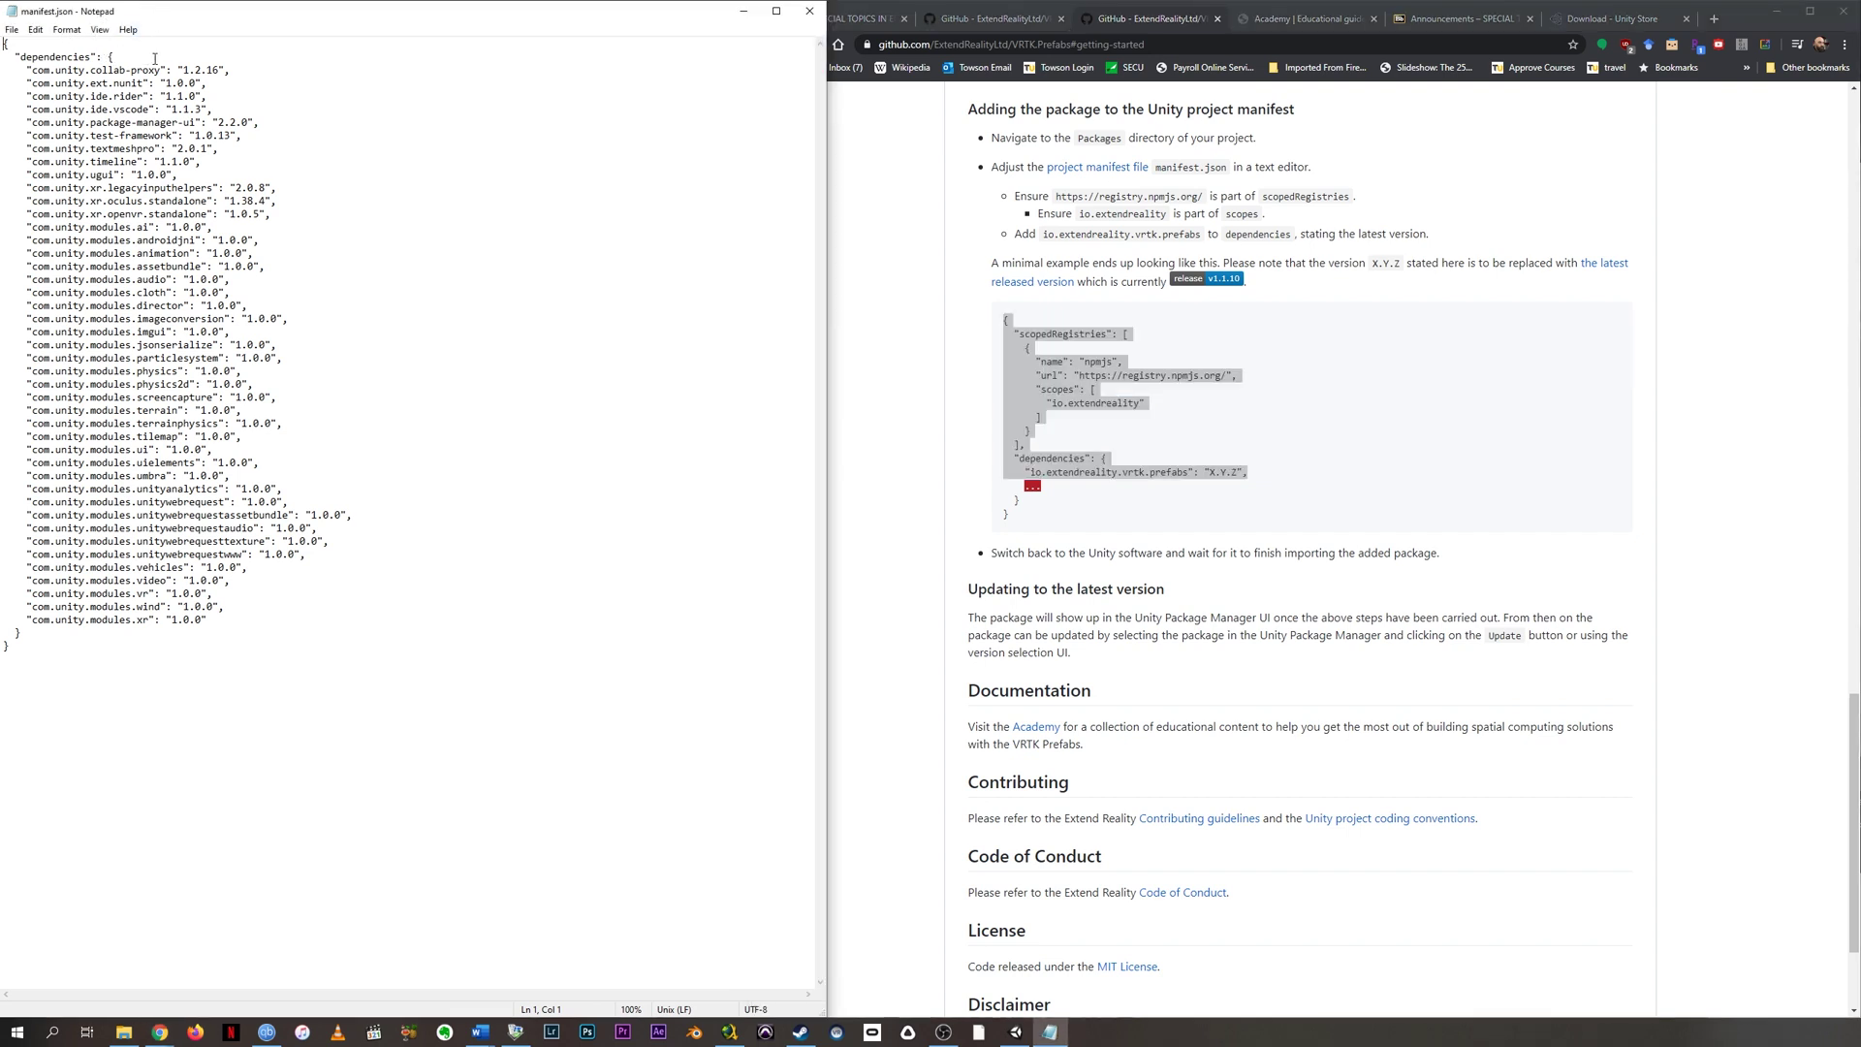
left_click_drag(157, 59, 5, 44)
key("ctrl+v")
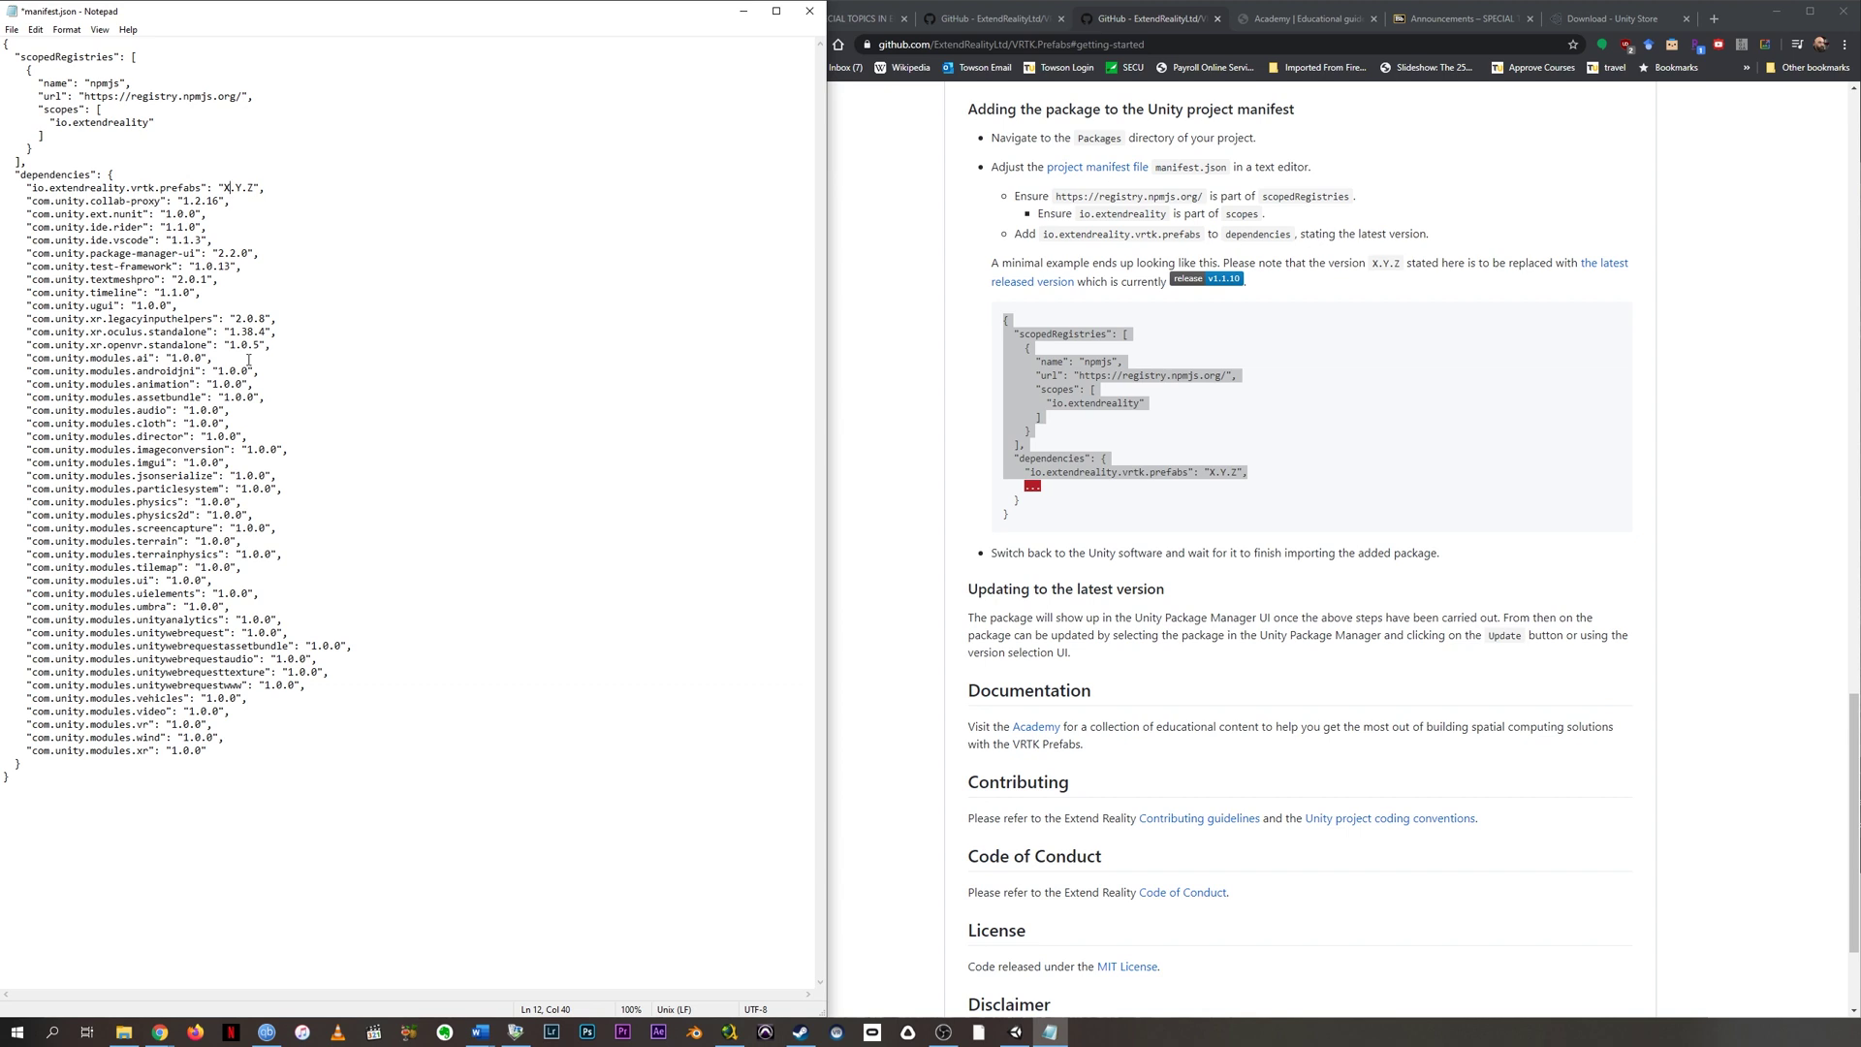
Step: Replace the X.Y.Z placeholder of the io.extendreality.vrtk.prefabs dependency with version 1.1.10
key("BackSpace")
type("1")
key("Delete")
key("Delete")
key("Delete")
type("1.10")
left_click(284, 194)
Step: Save manifest.json and switch to the VR Class Tutorial project in Unity to import the added package
left_click(12, 29)
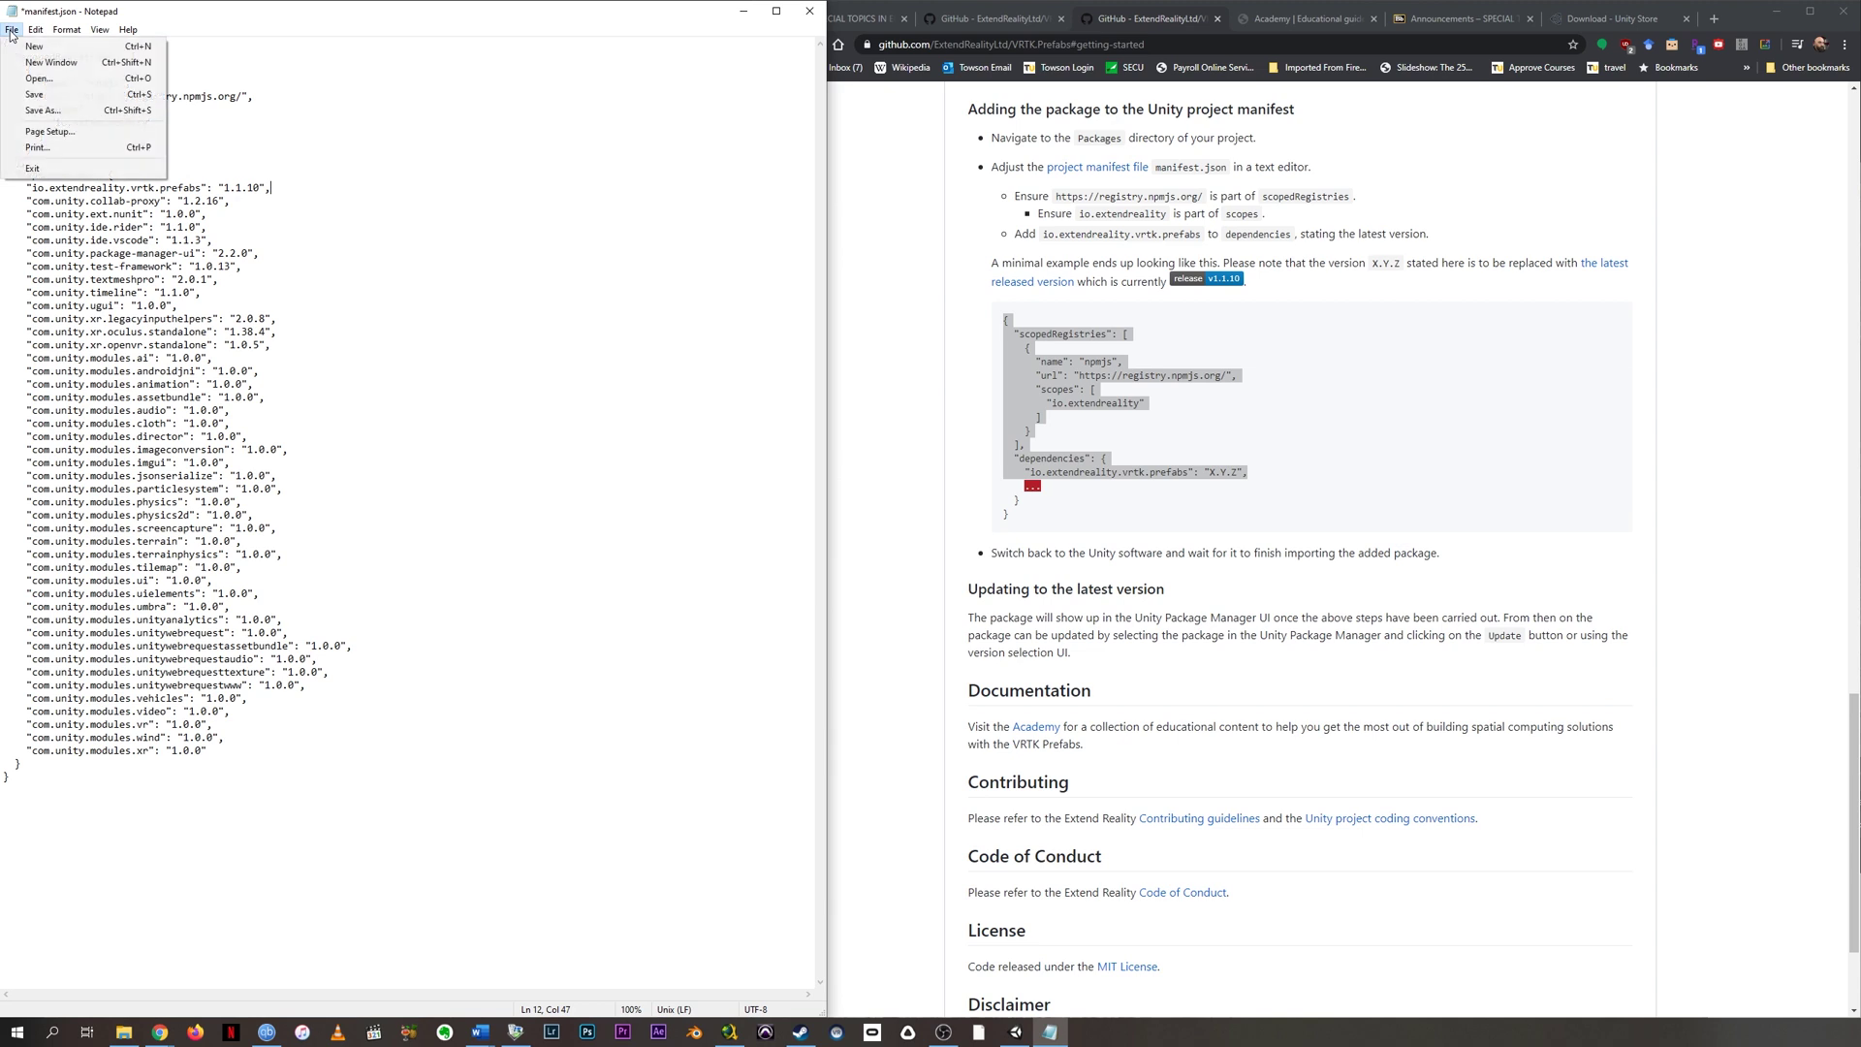
left_click(60, 95)
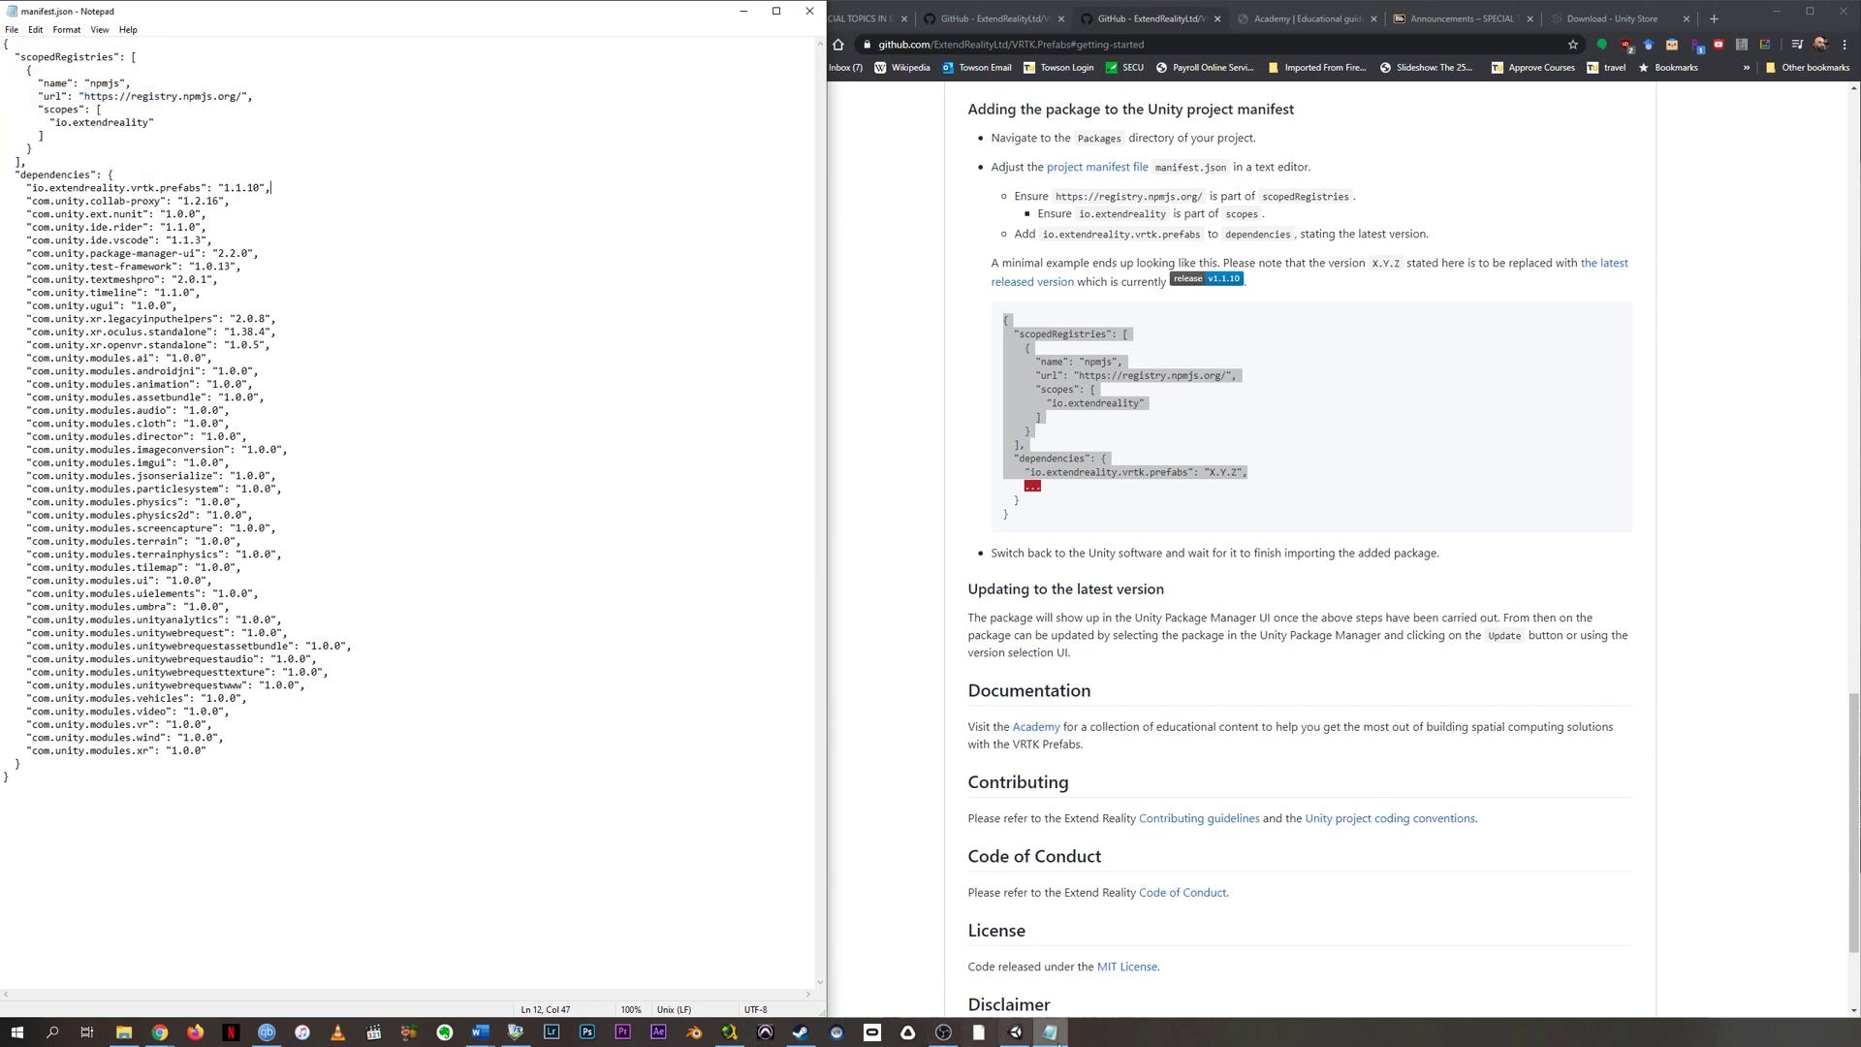
mouse_move(1016, 1035)
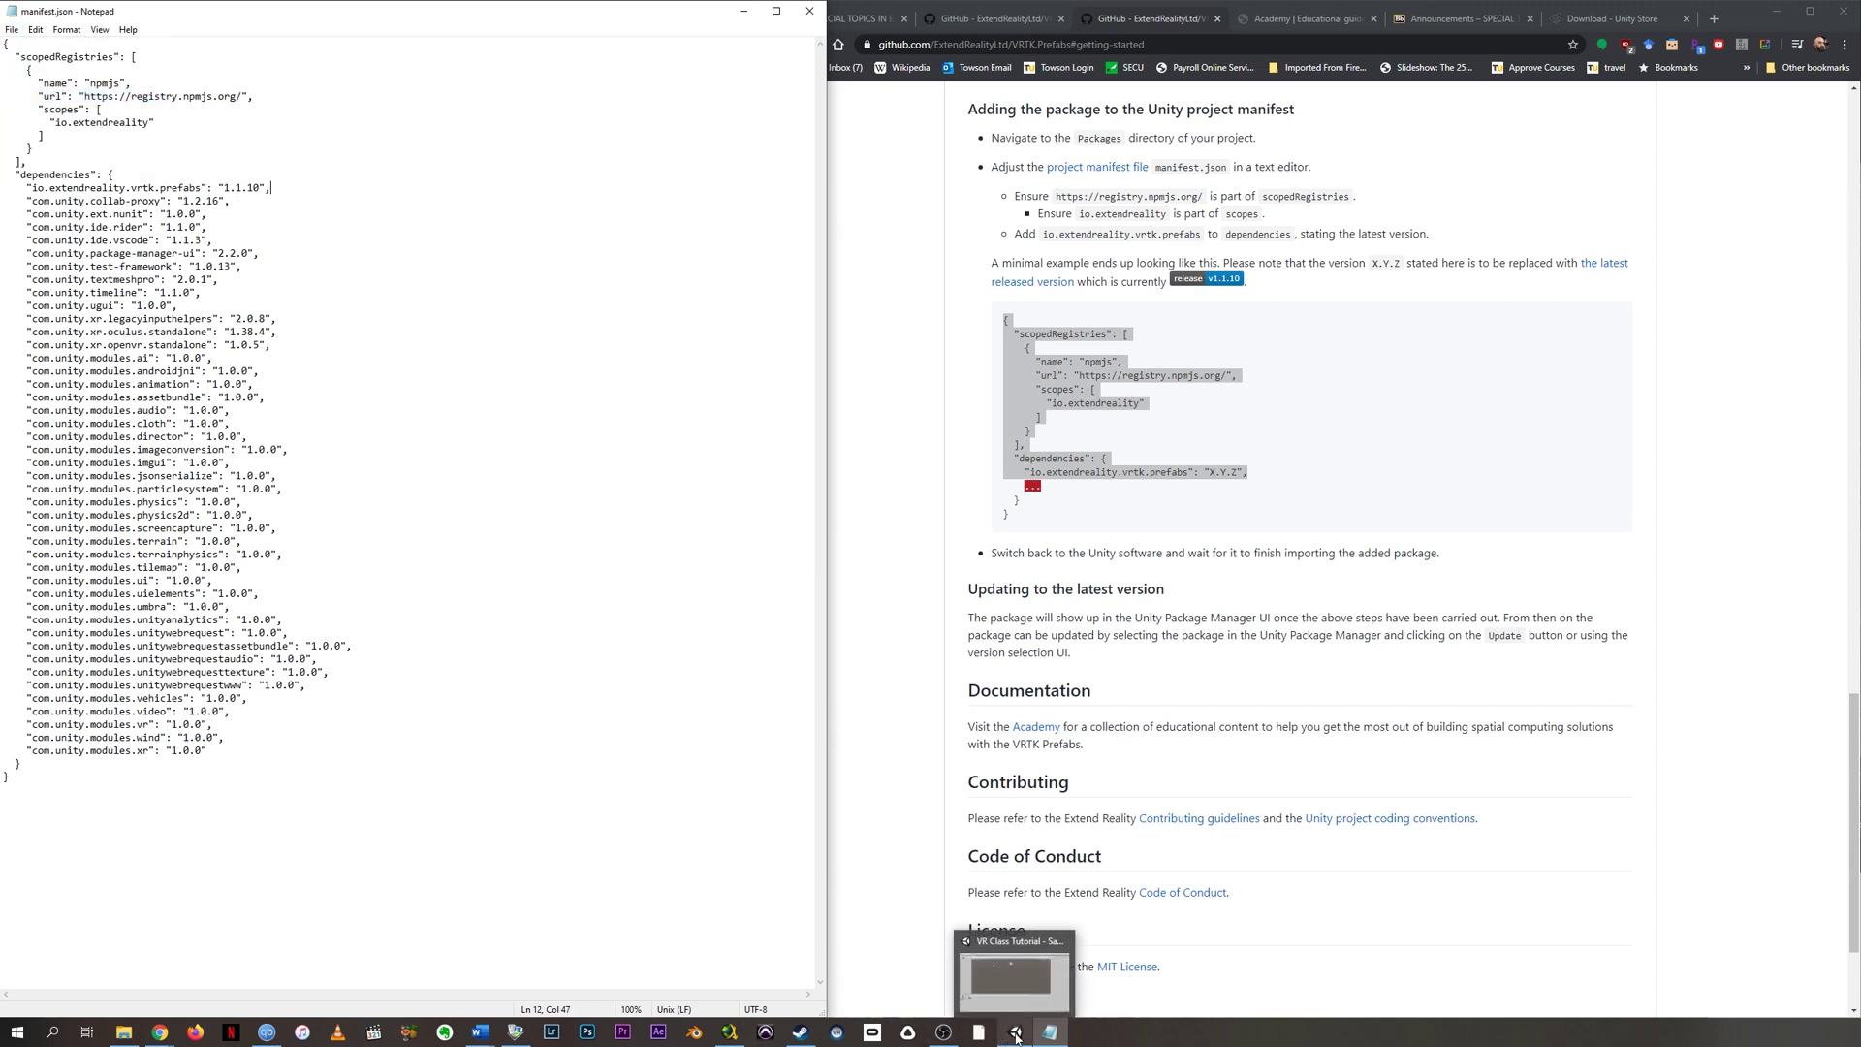
left_click(1018, 974)
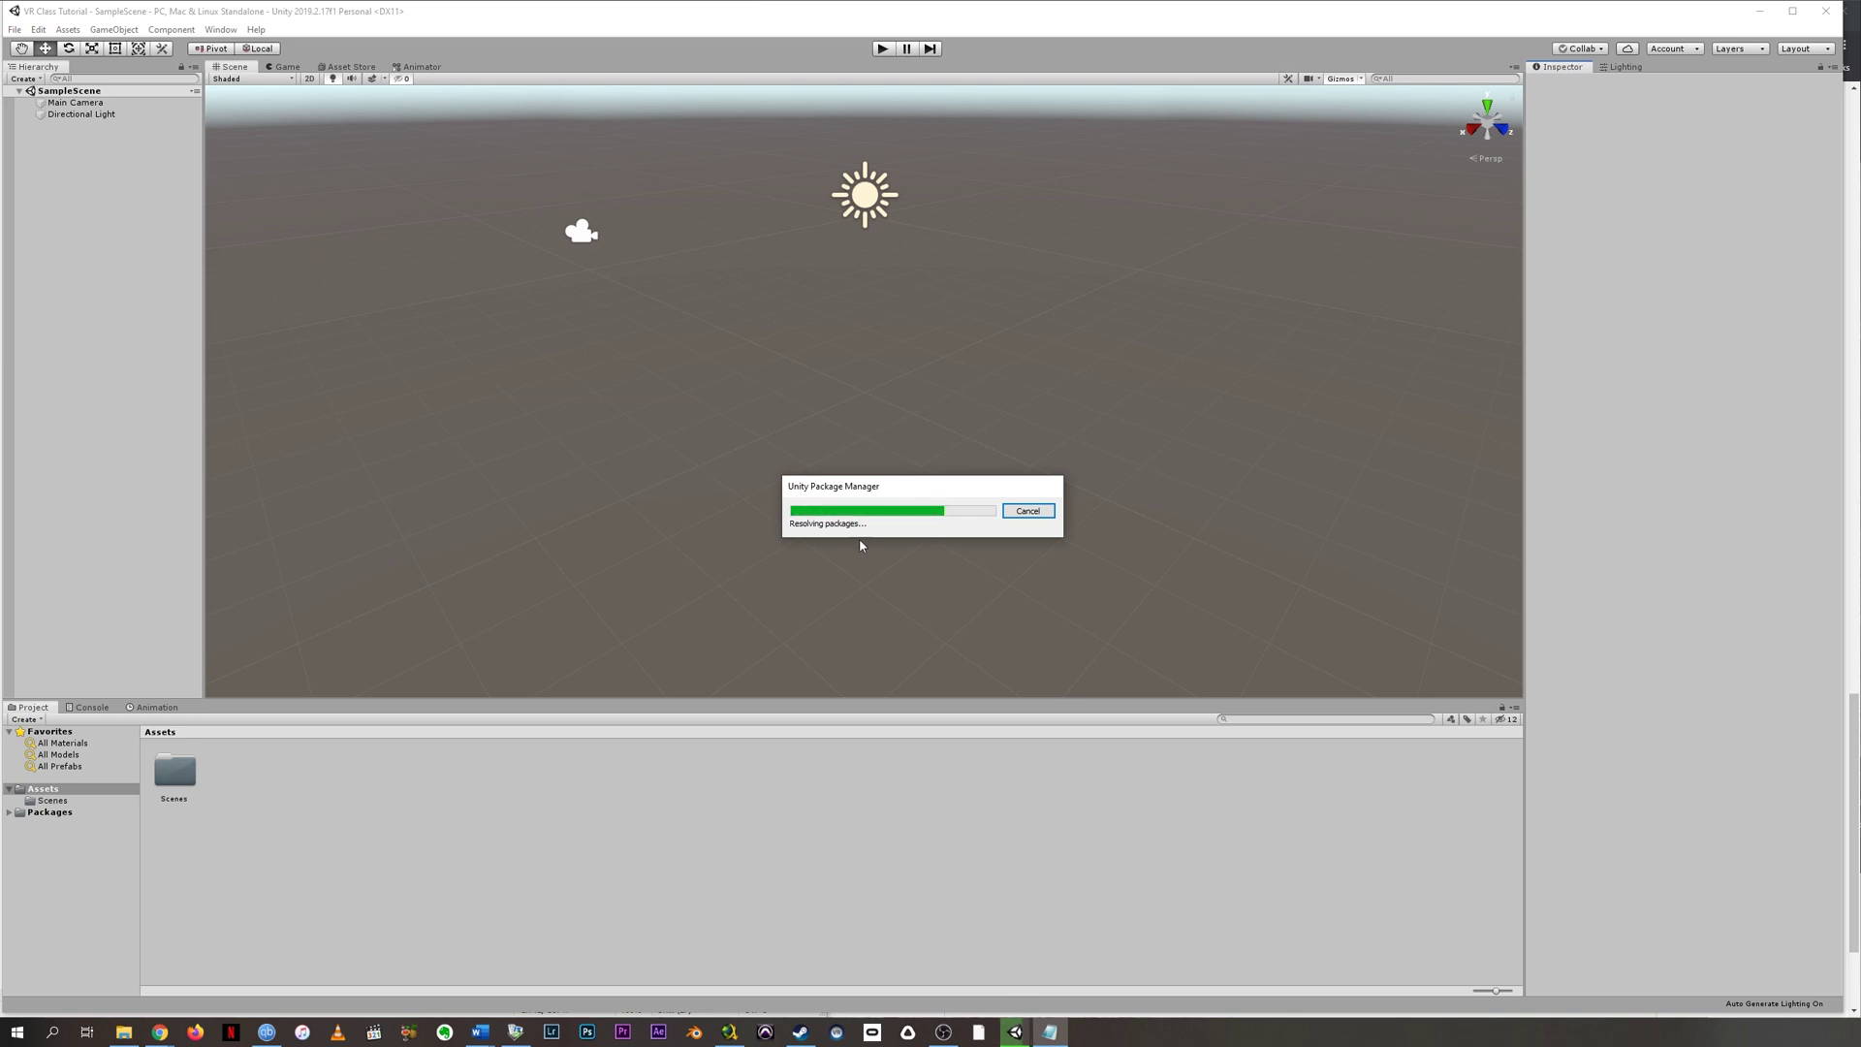